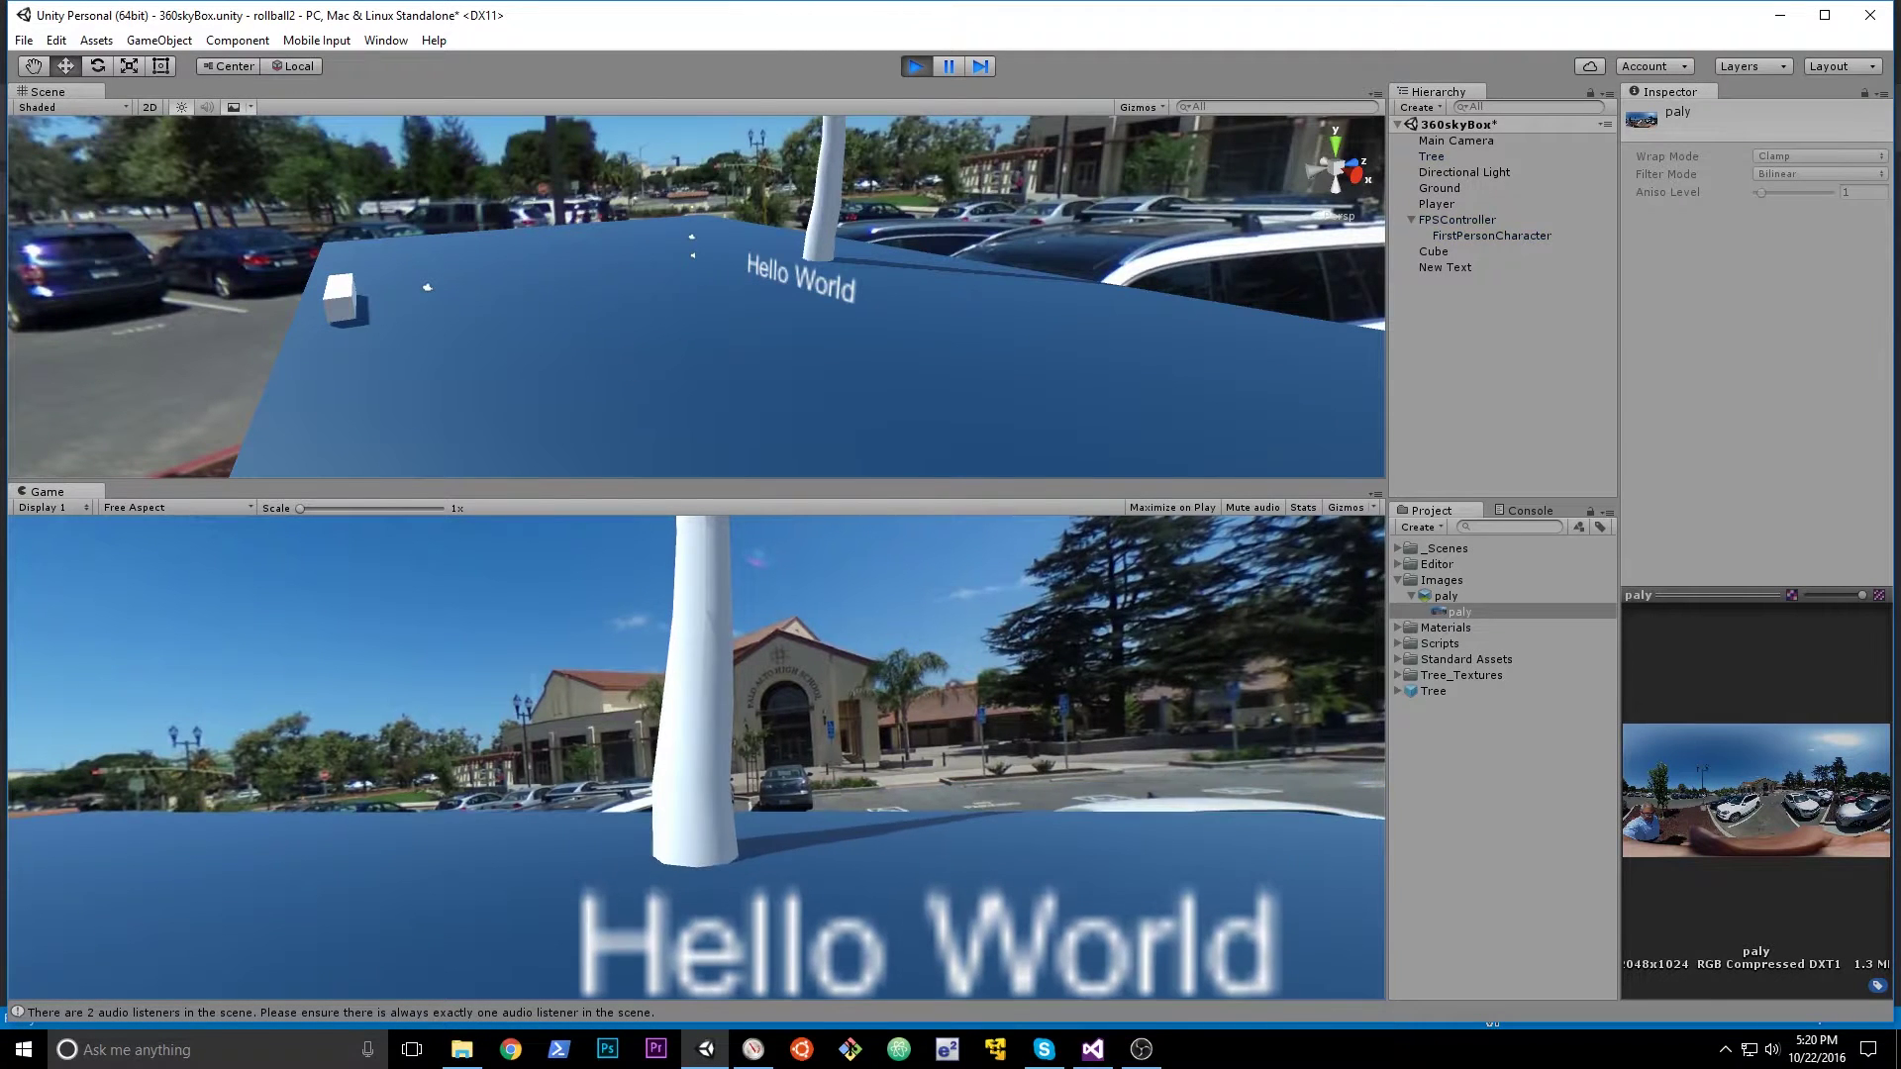
Walk the FPS player away from Hello World, turn toward the parking lot, then stop Play mode.
key("s")
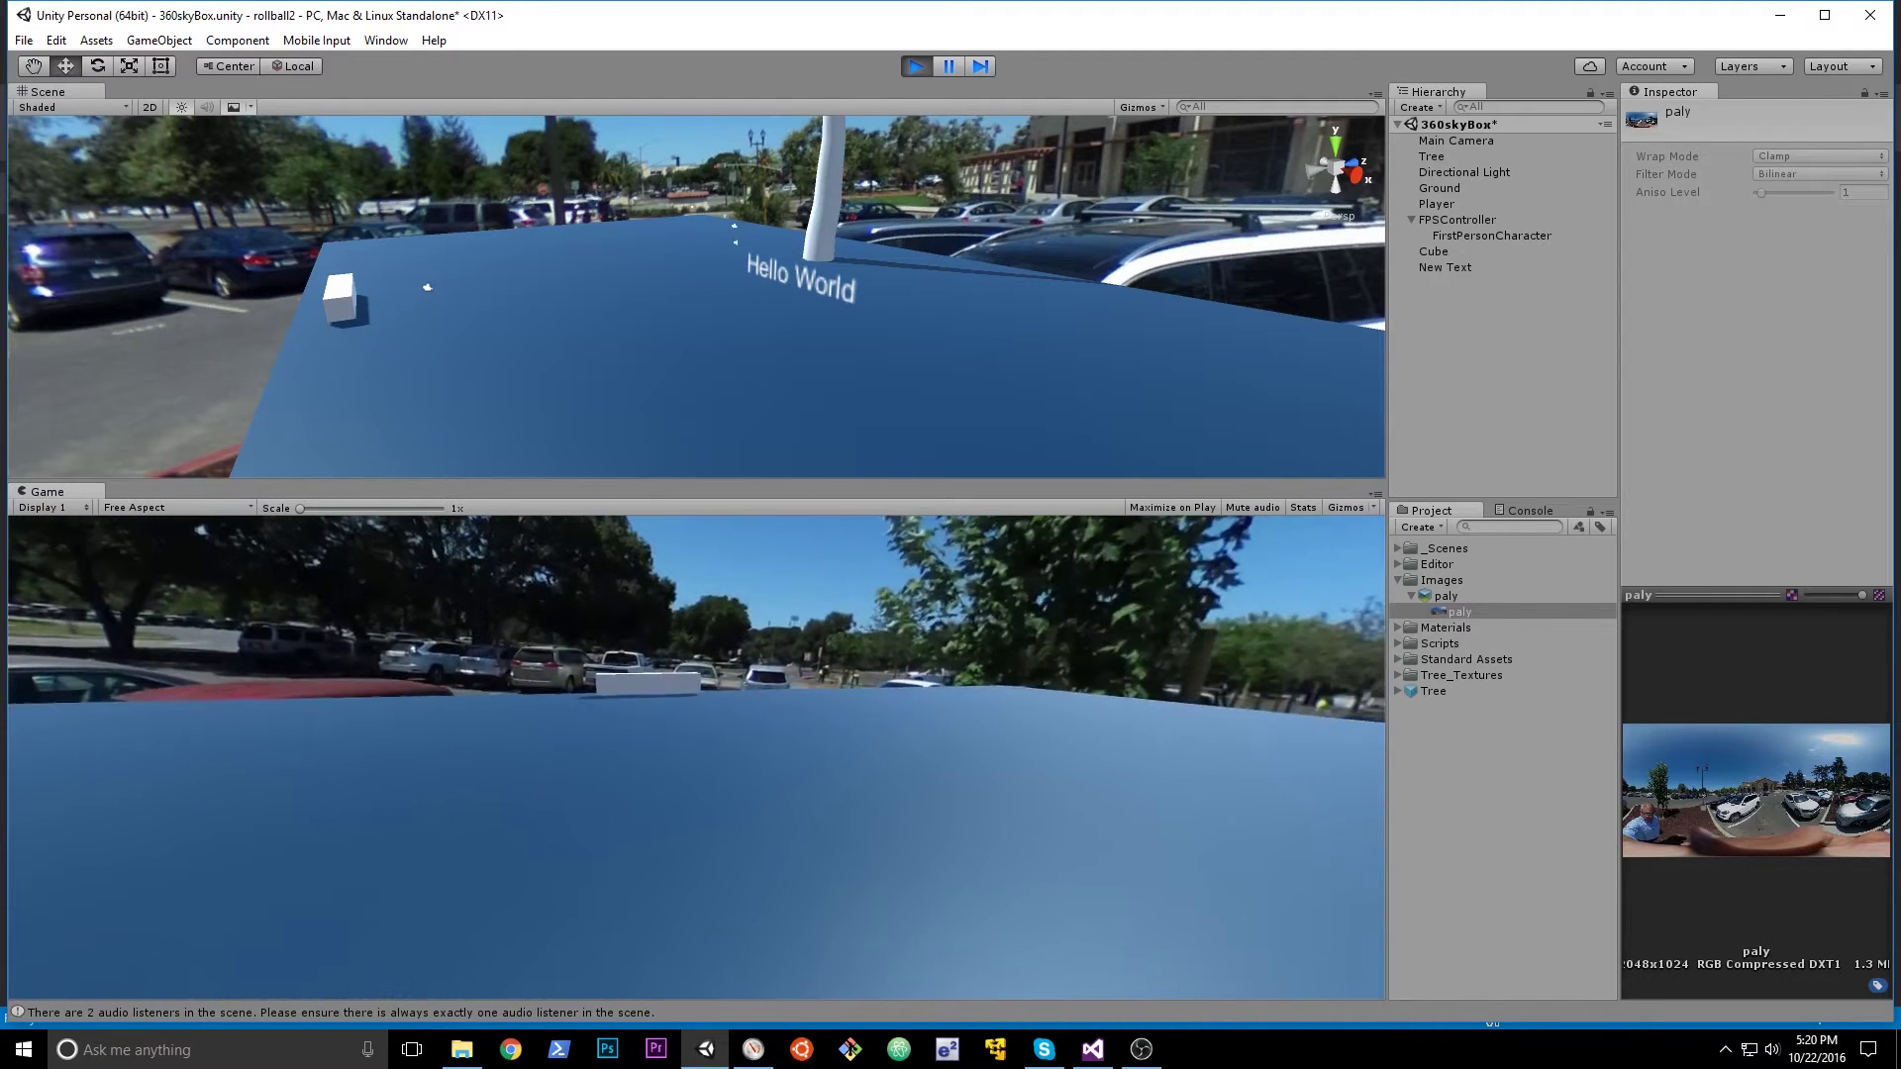
key("a")
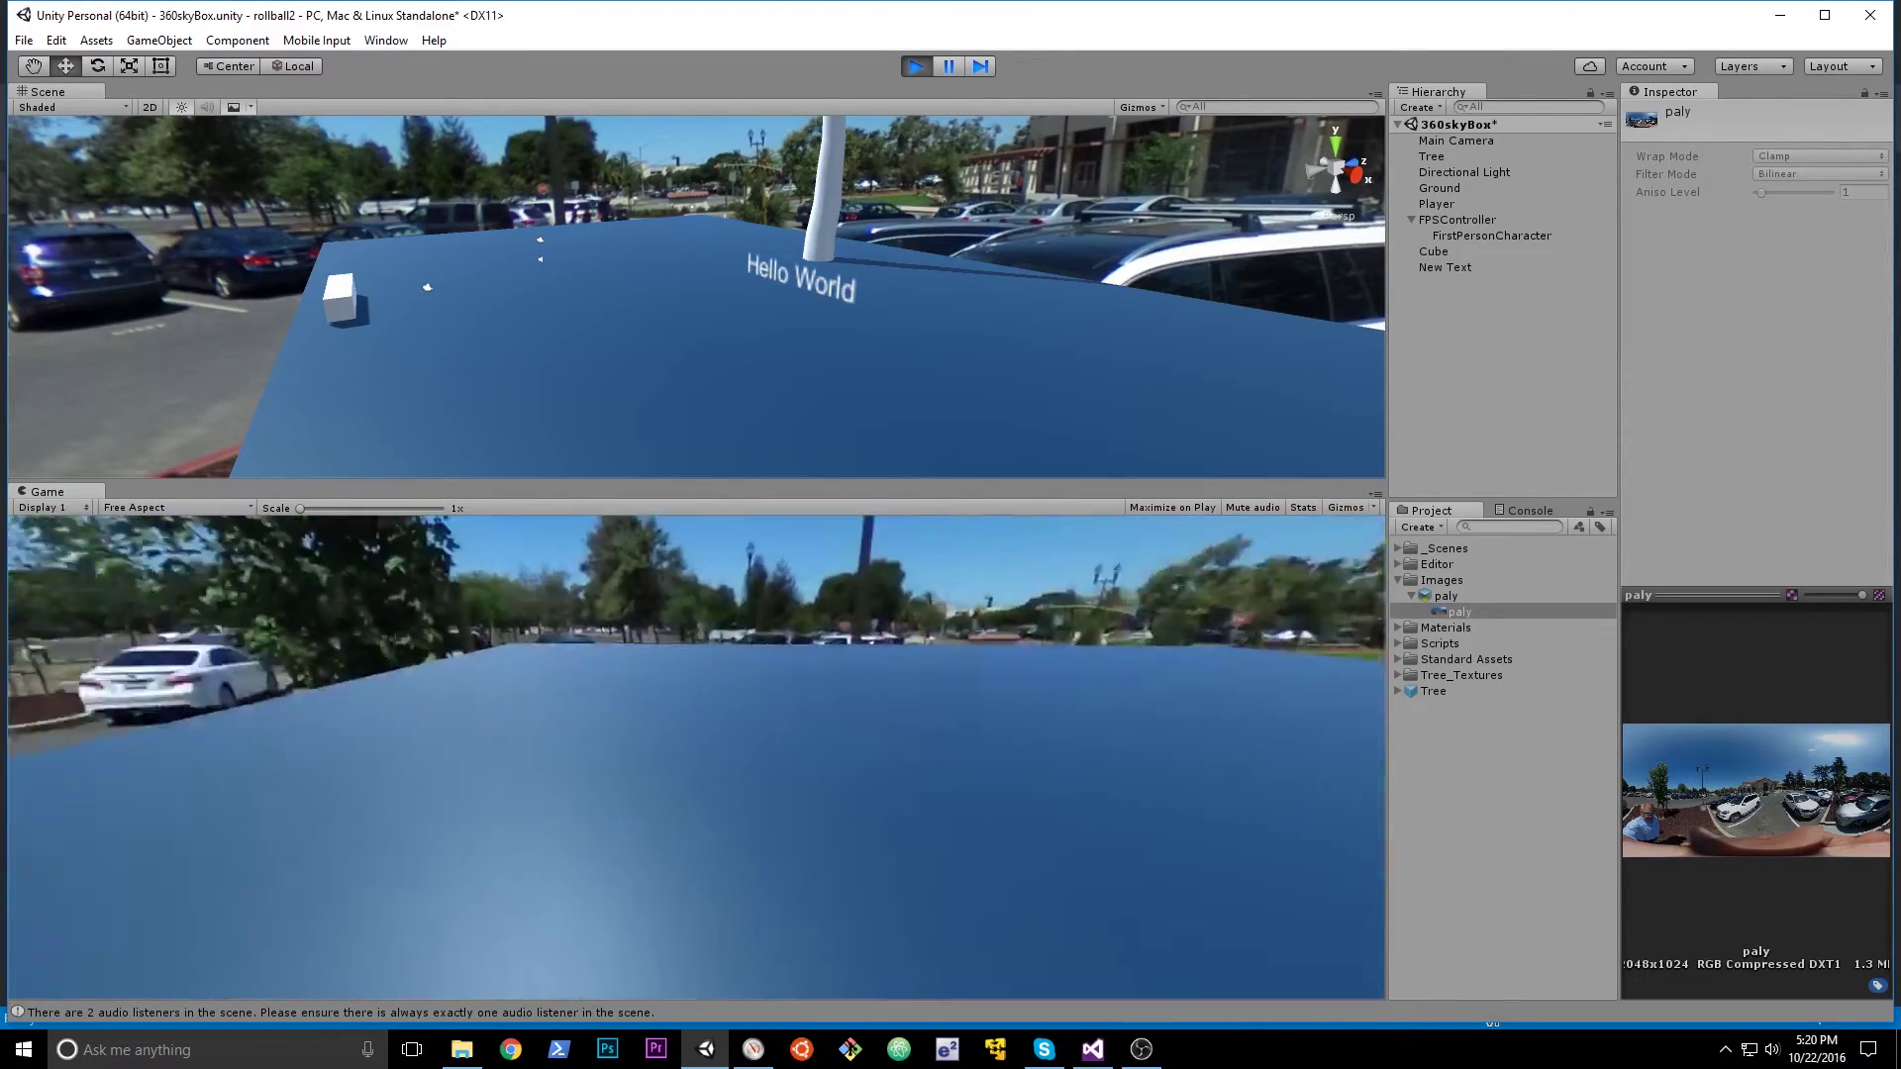
key("a")
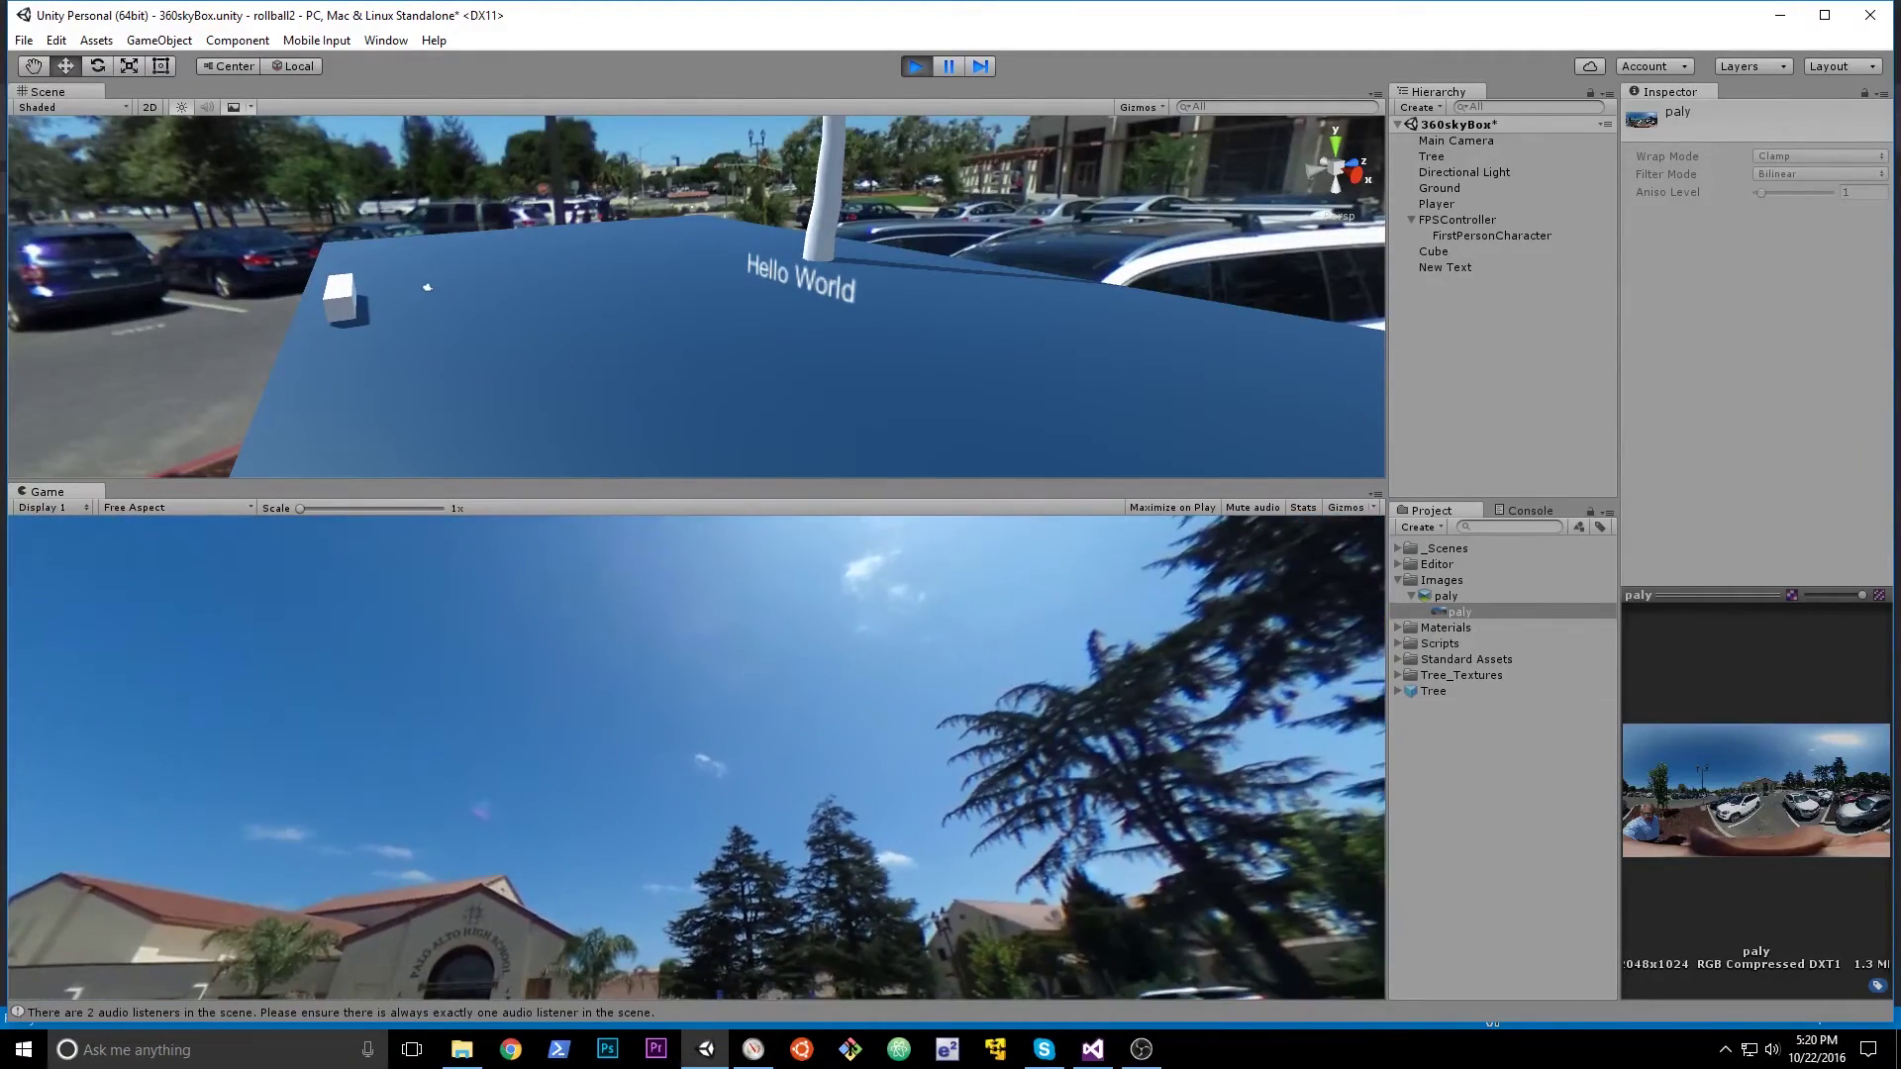
left_click(918, 66)
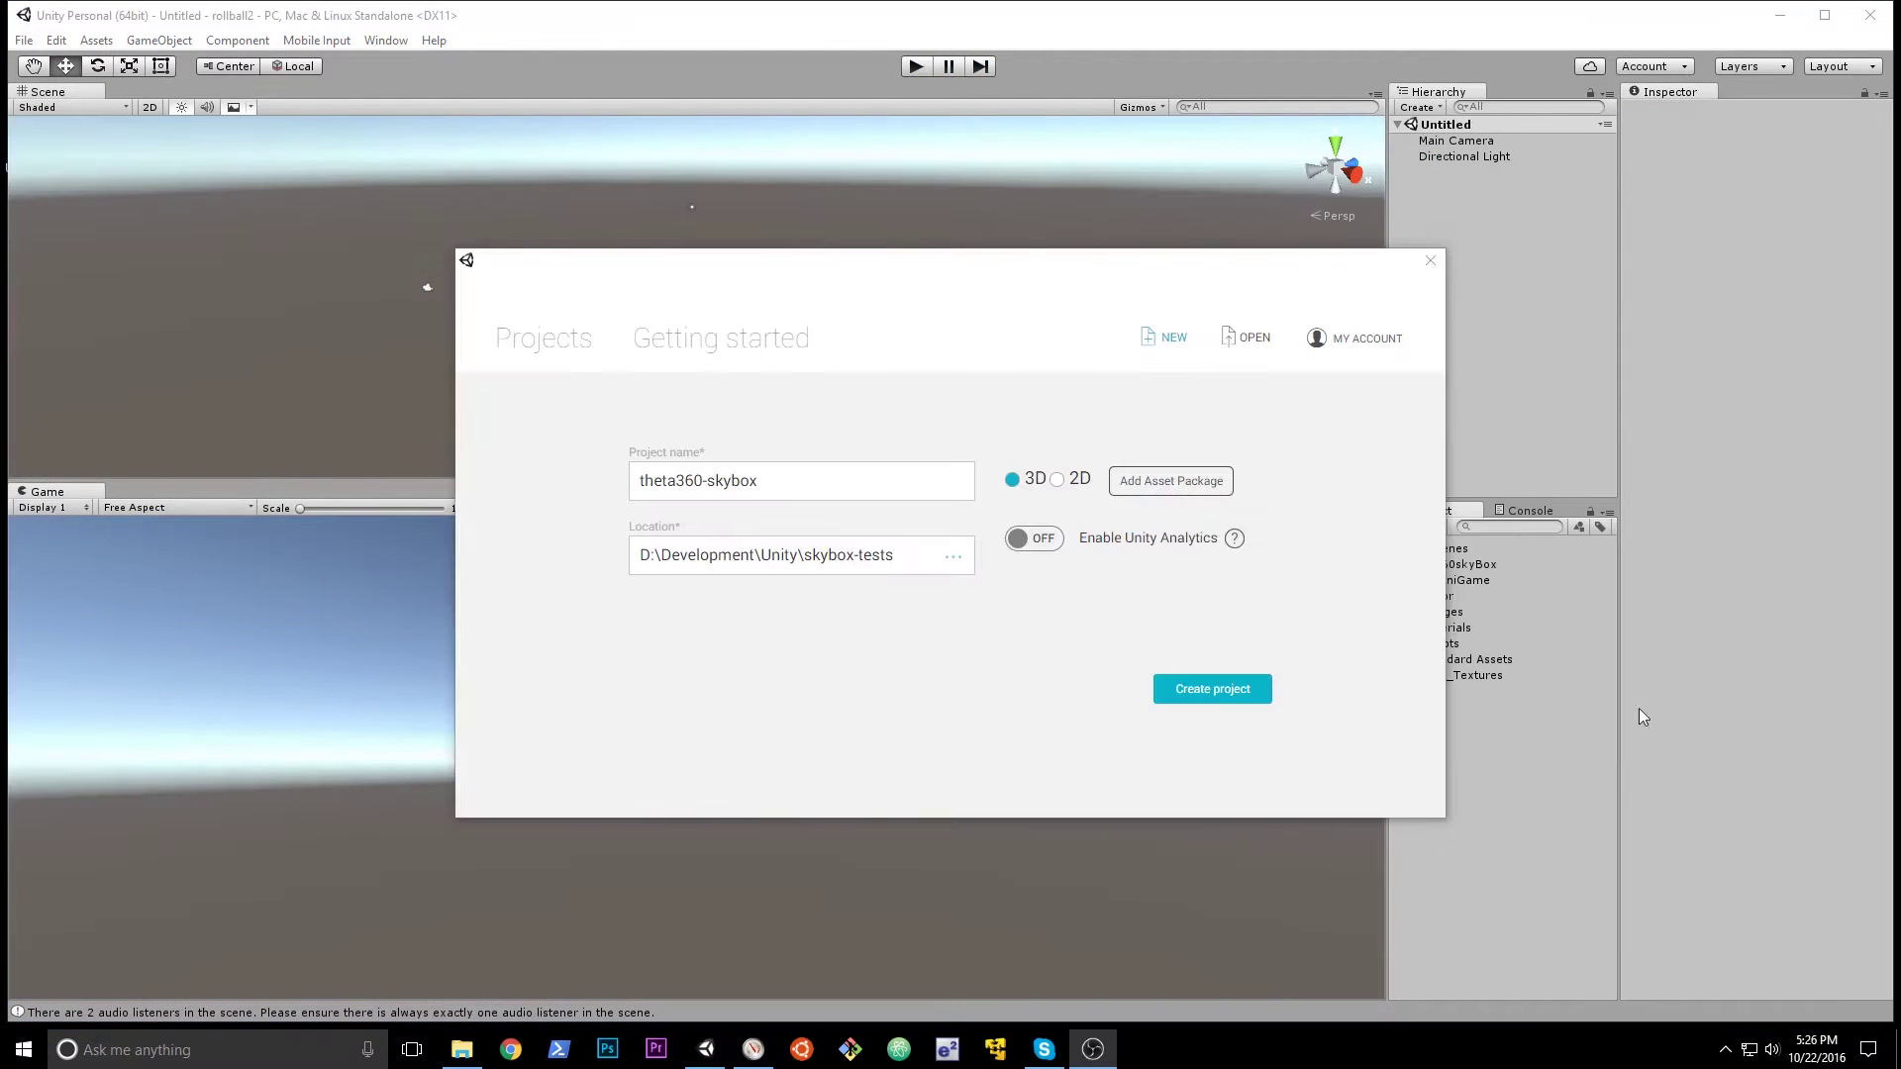
Create the 3D project theta360-skybox in D:\Development\Unity\skybox-tests.
left_click(1250, 693)
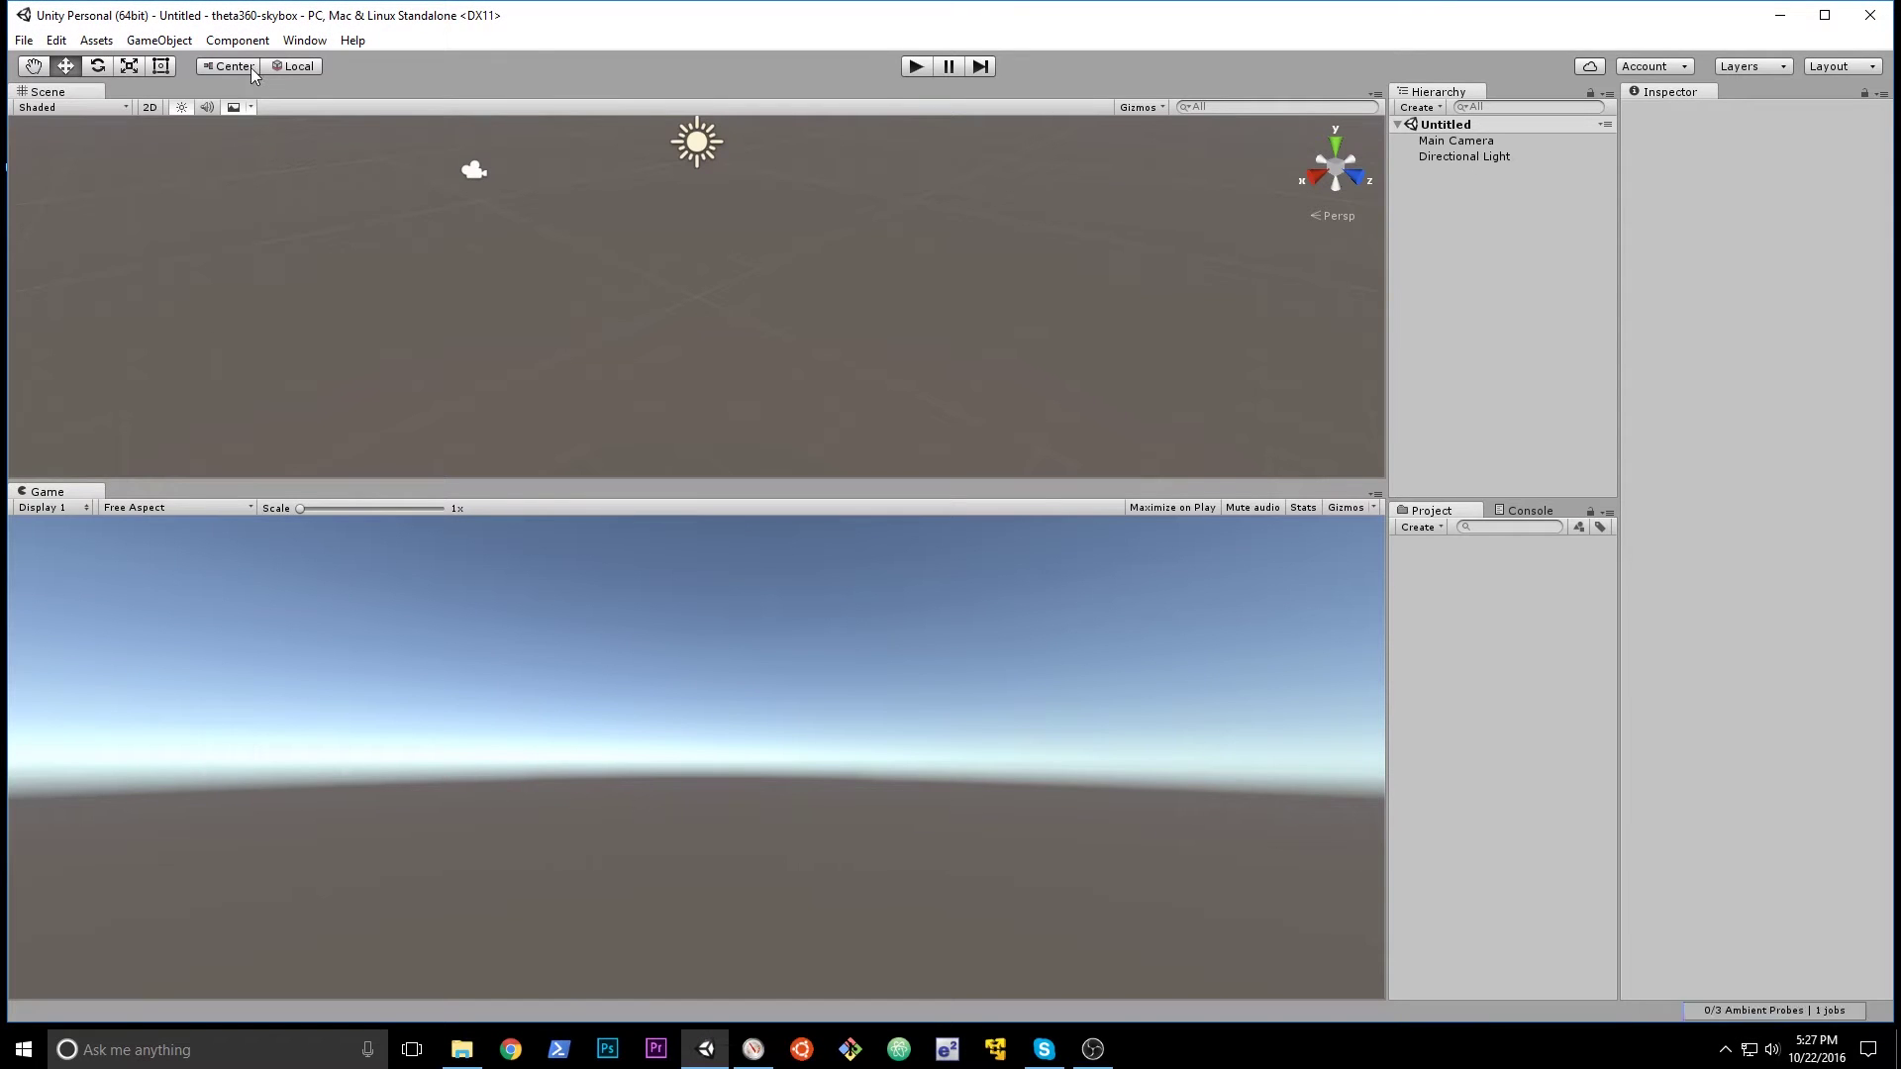
Import all files of the Characters standard asset package from Assets > Import Package.
left_click(88, 41)
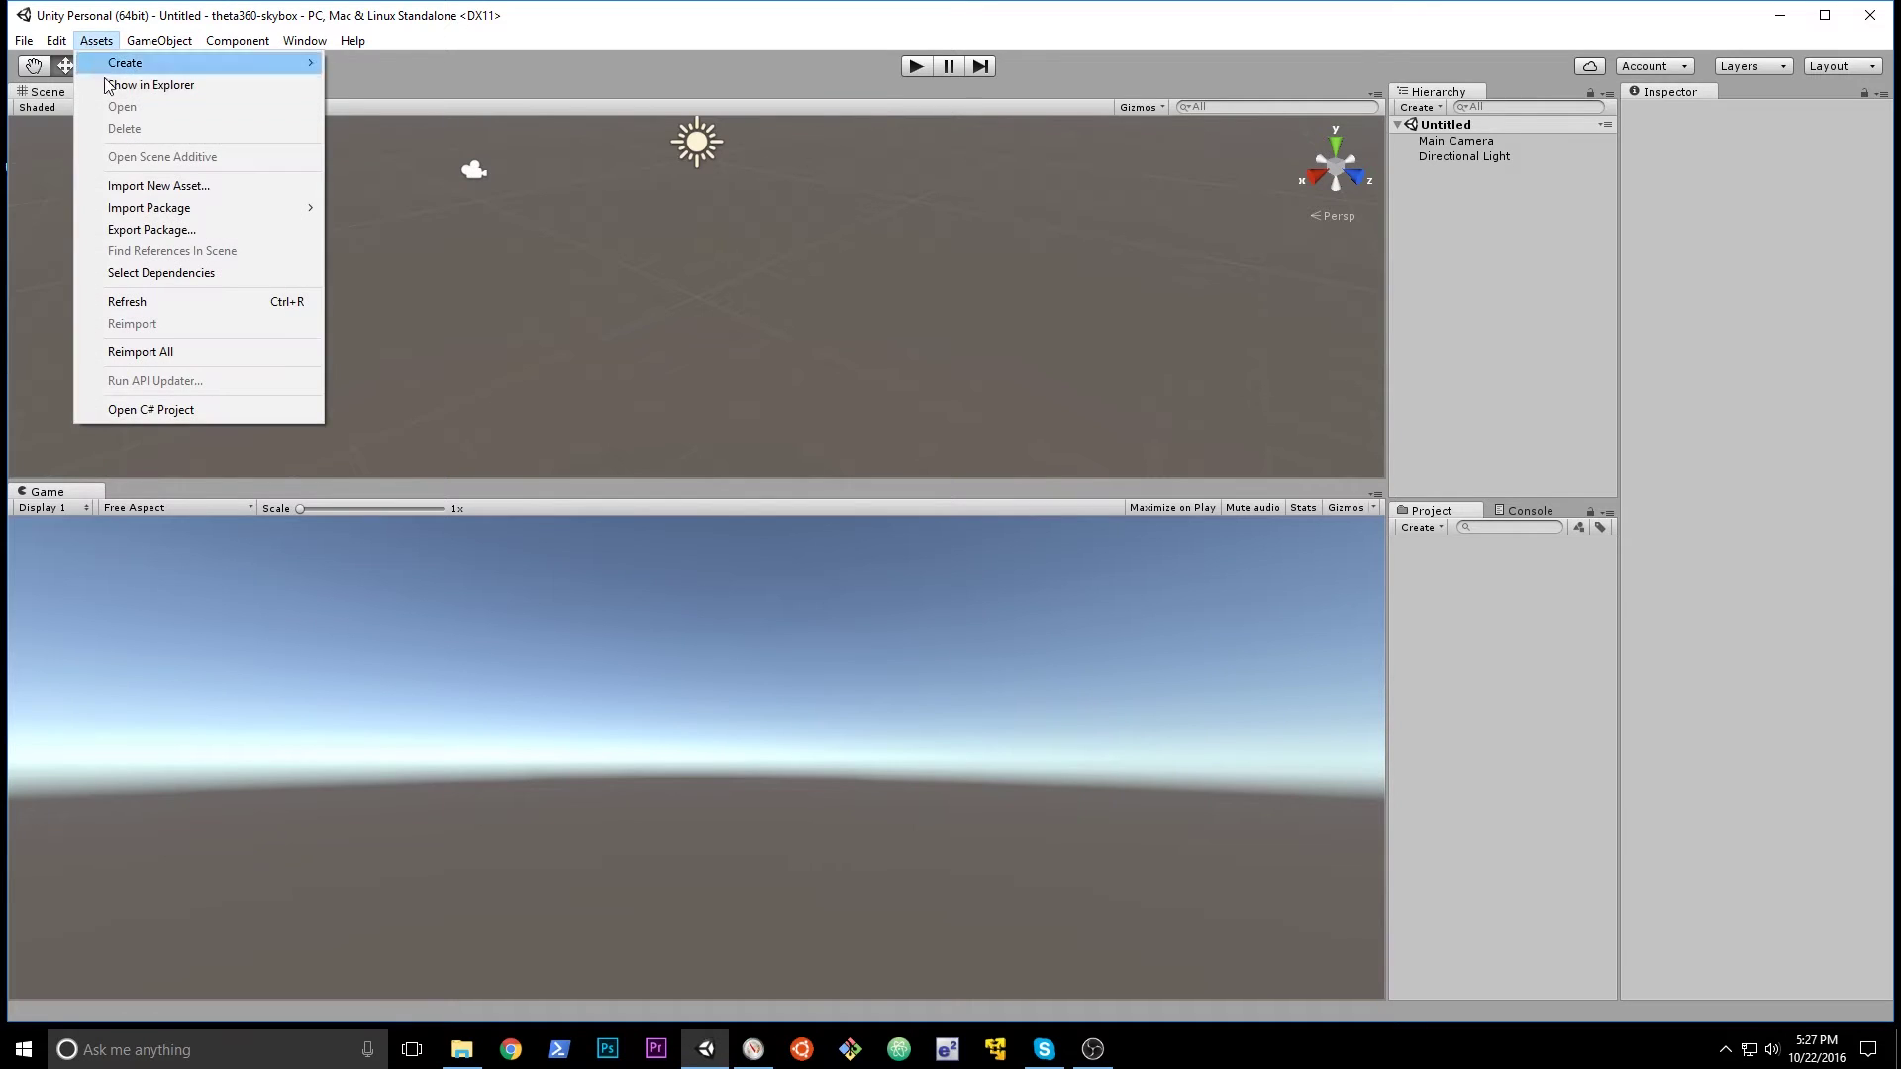
mouse_move(178, 212)
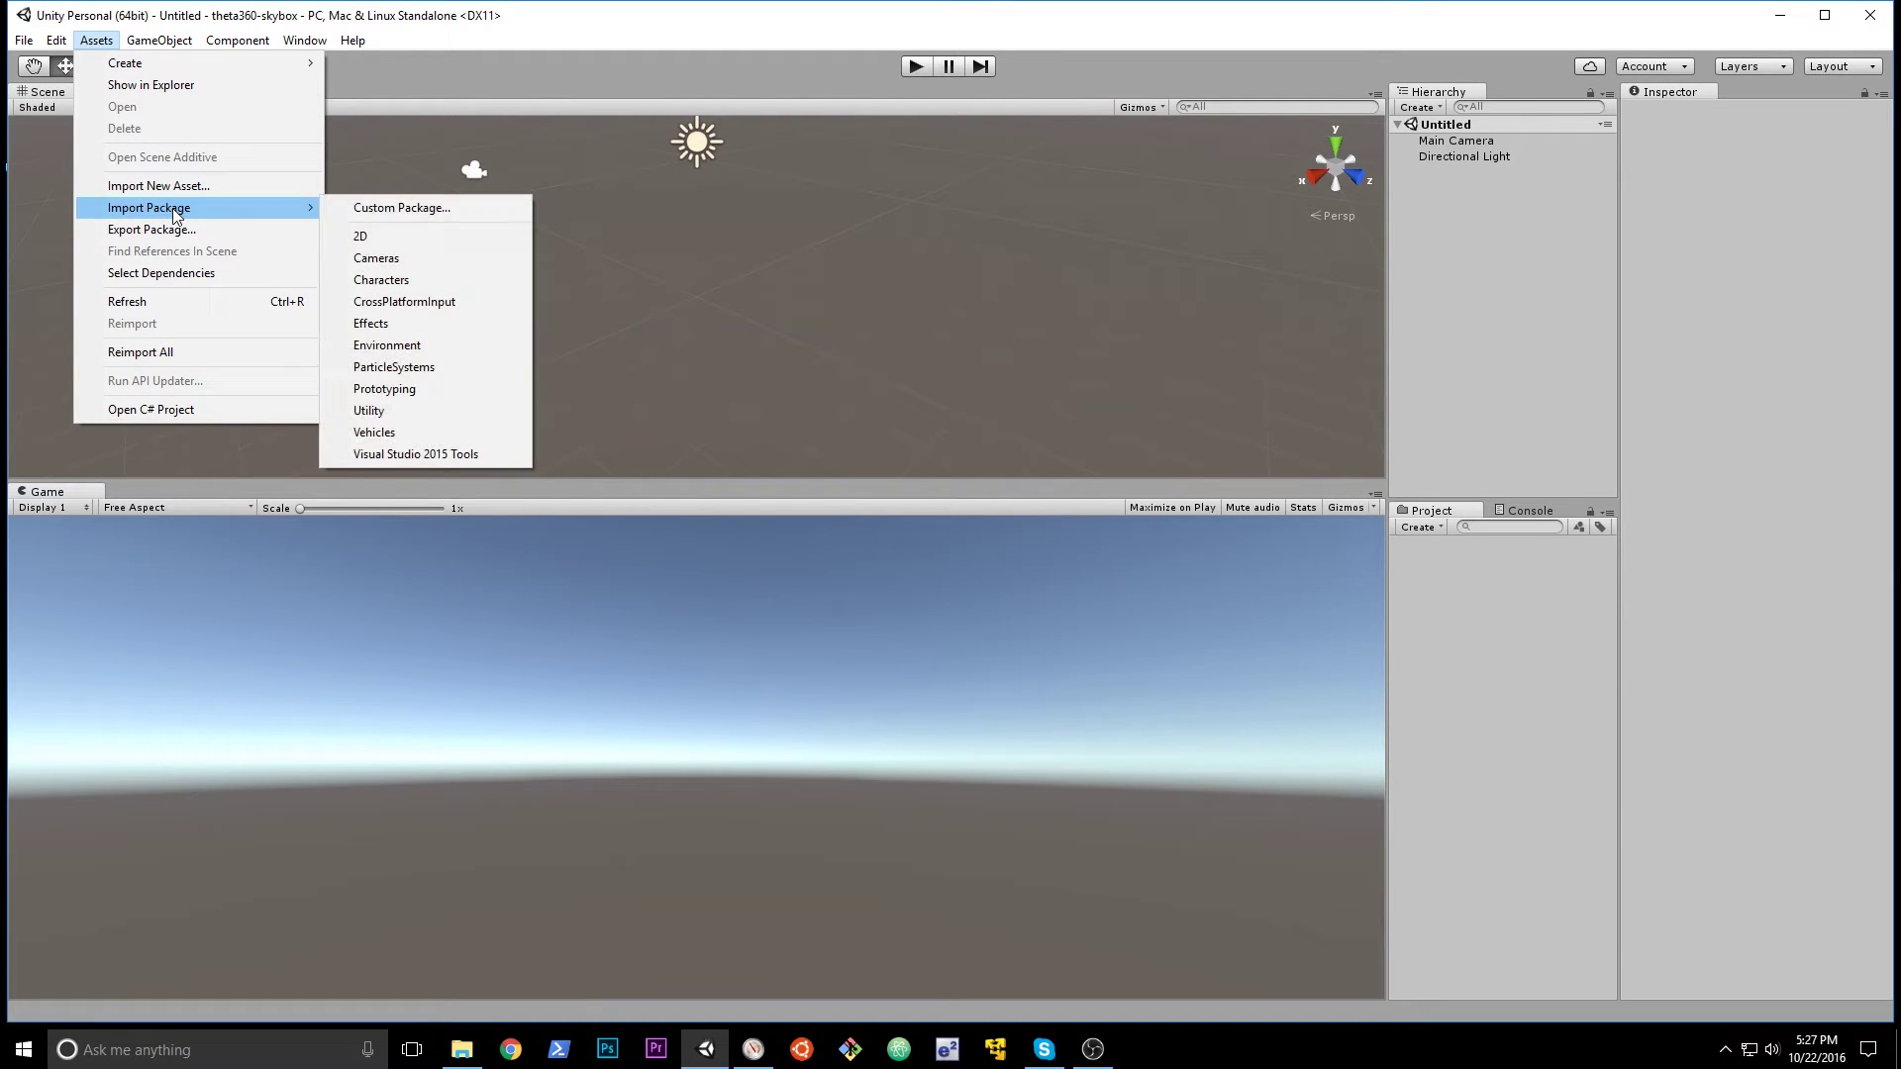
left_click(402, 281)
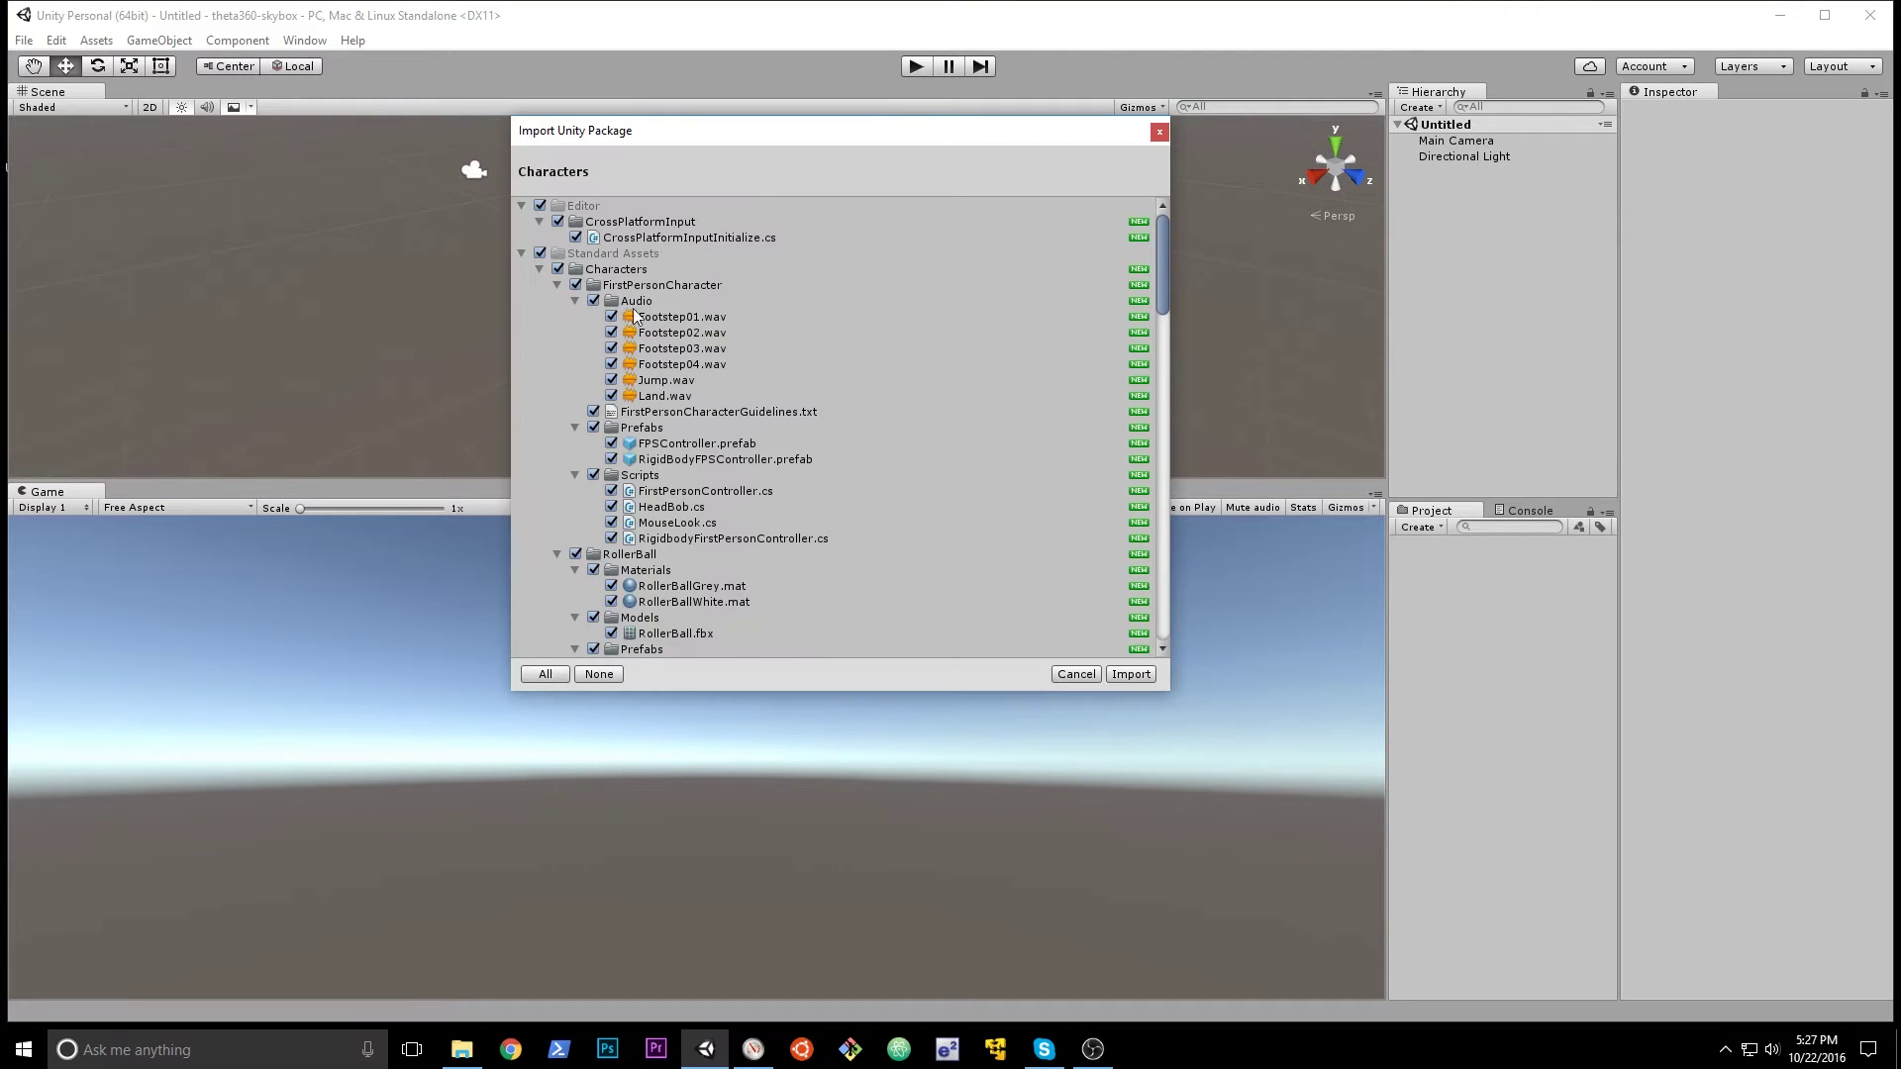
left_click(1130, 674)
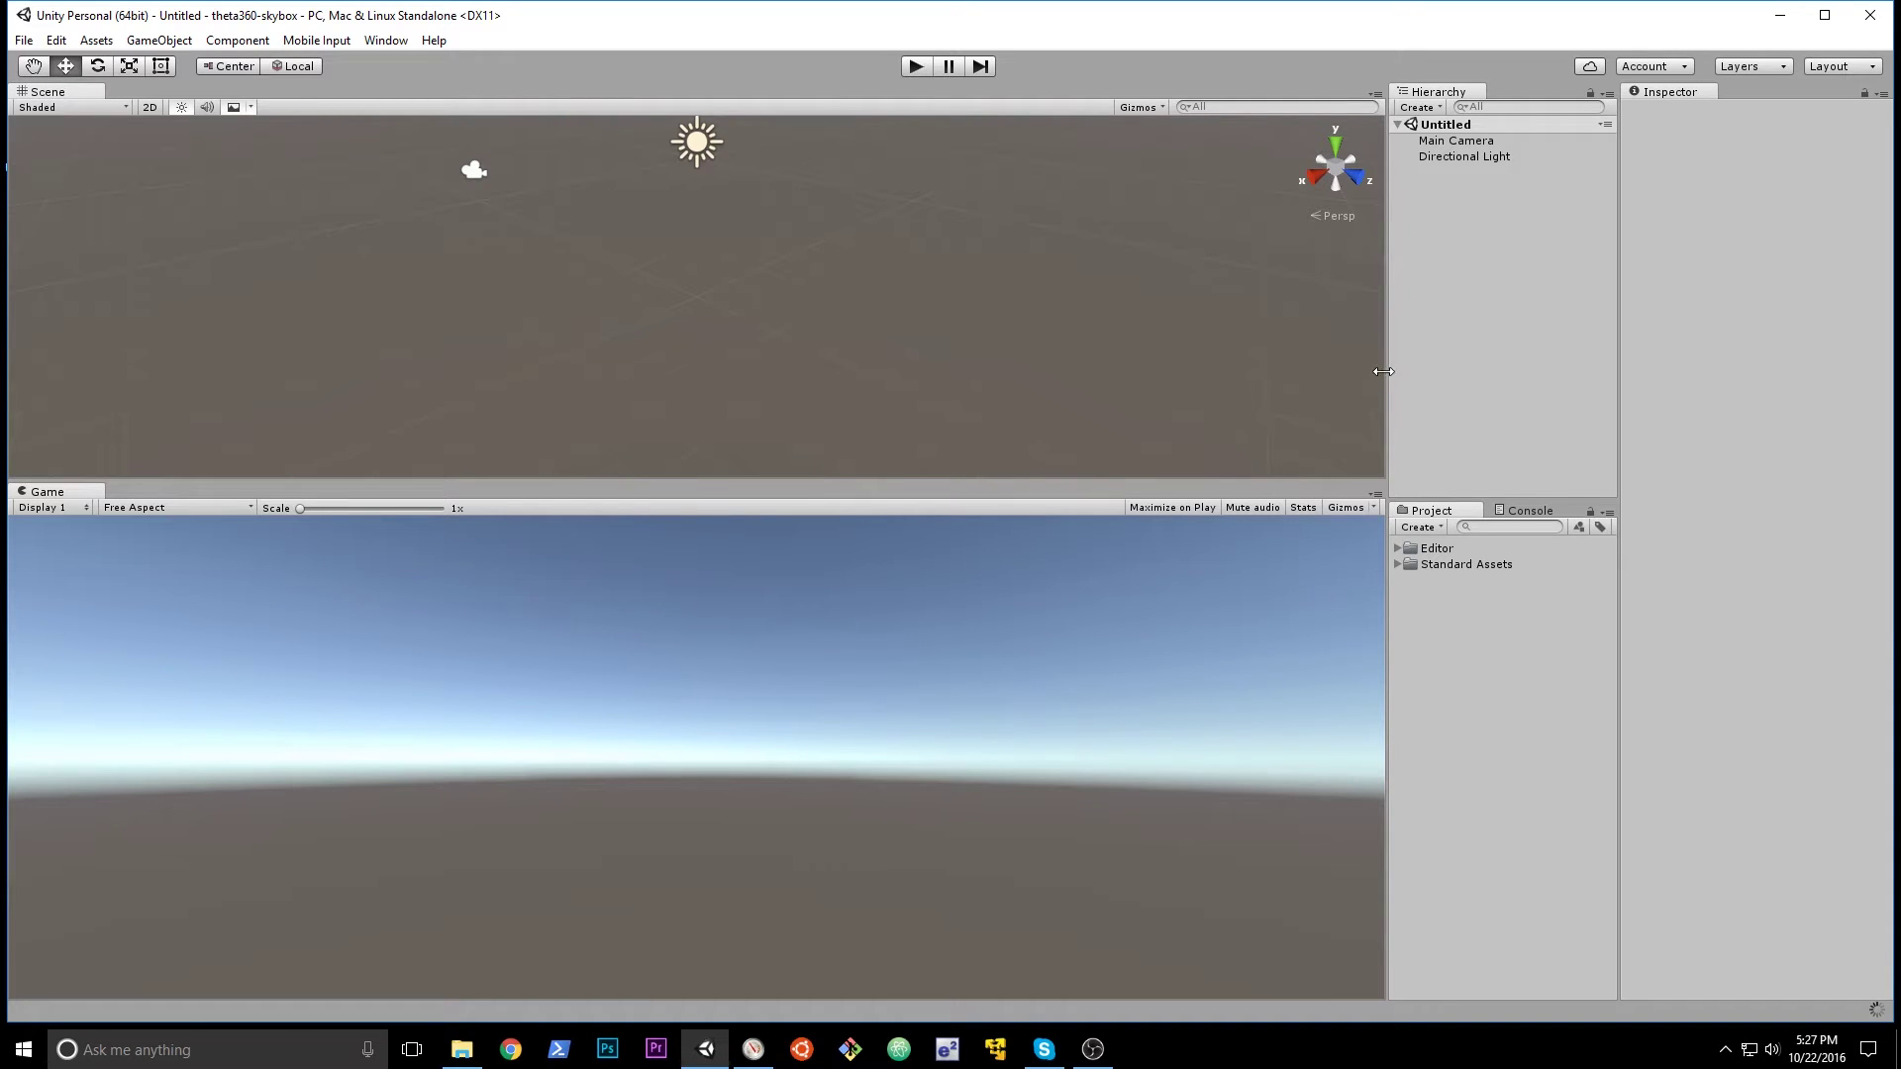
Drag FPSController from Standard Assets > Characters > FirstPersonCharacter > Prefabs into the scene.
left_click(1397, 564)
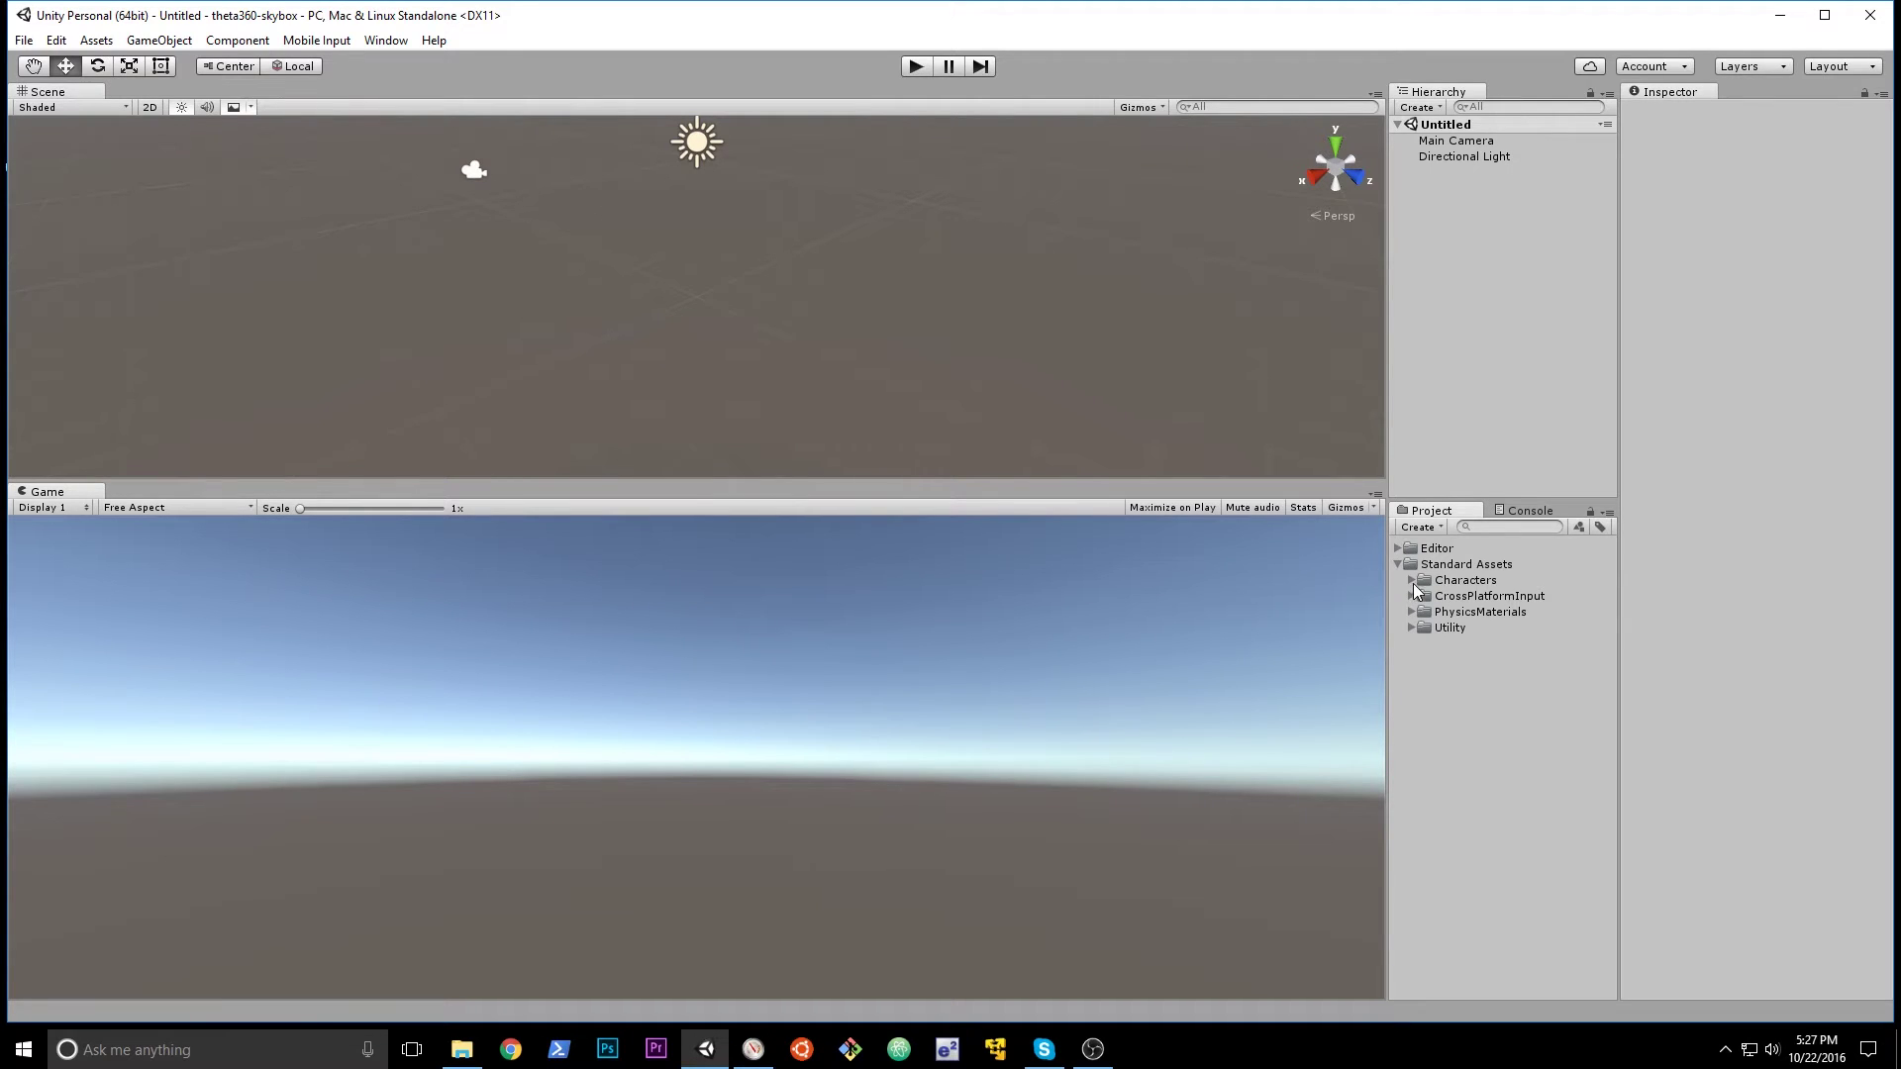
left_click(1412, 582)
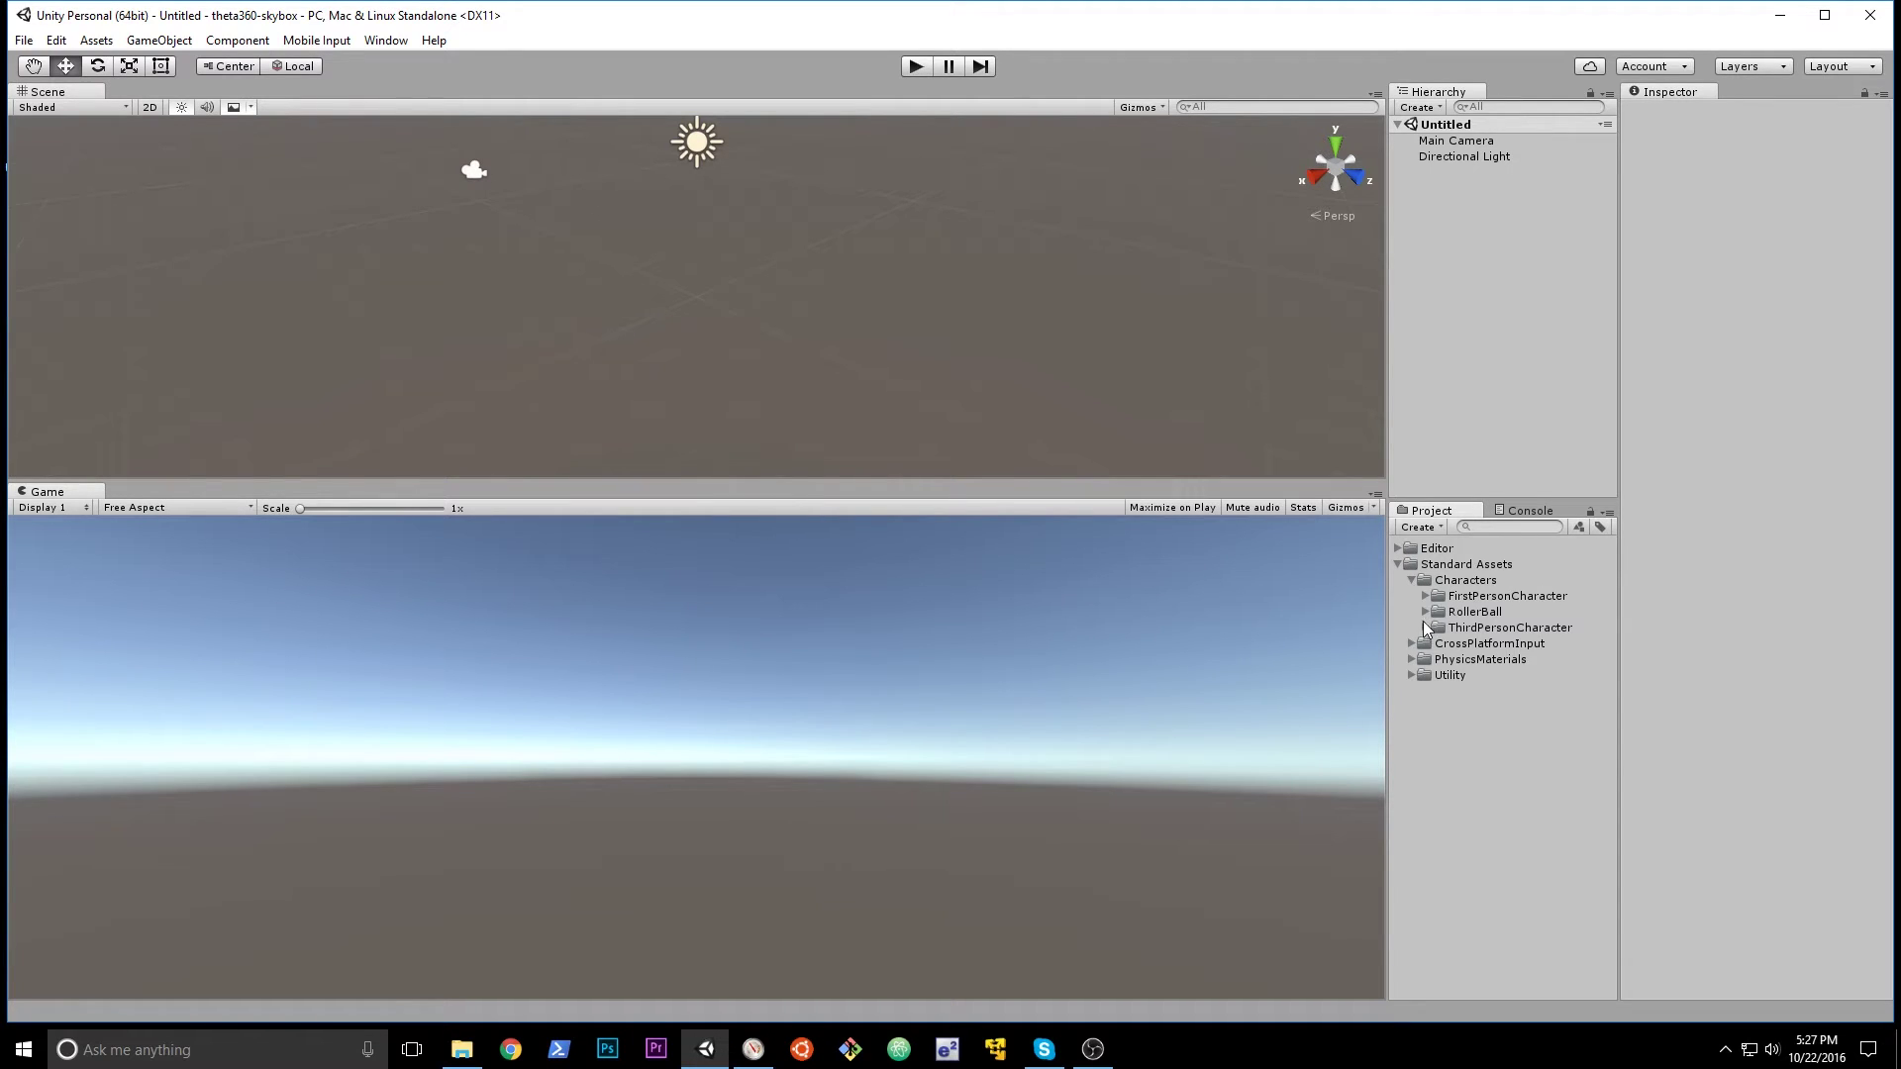
left_click(1425, 596)
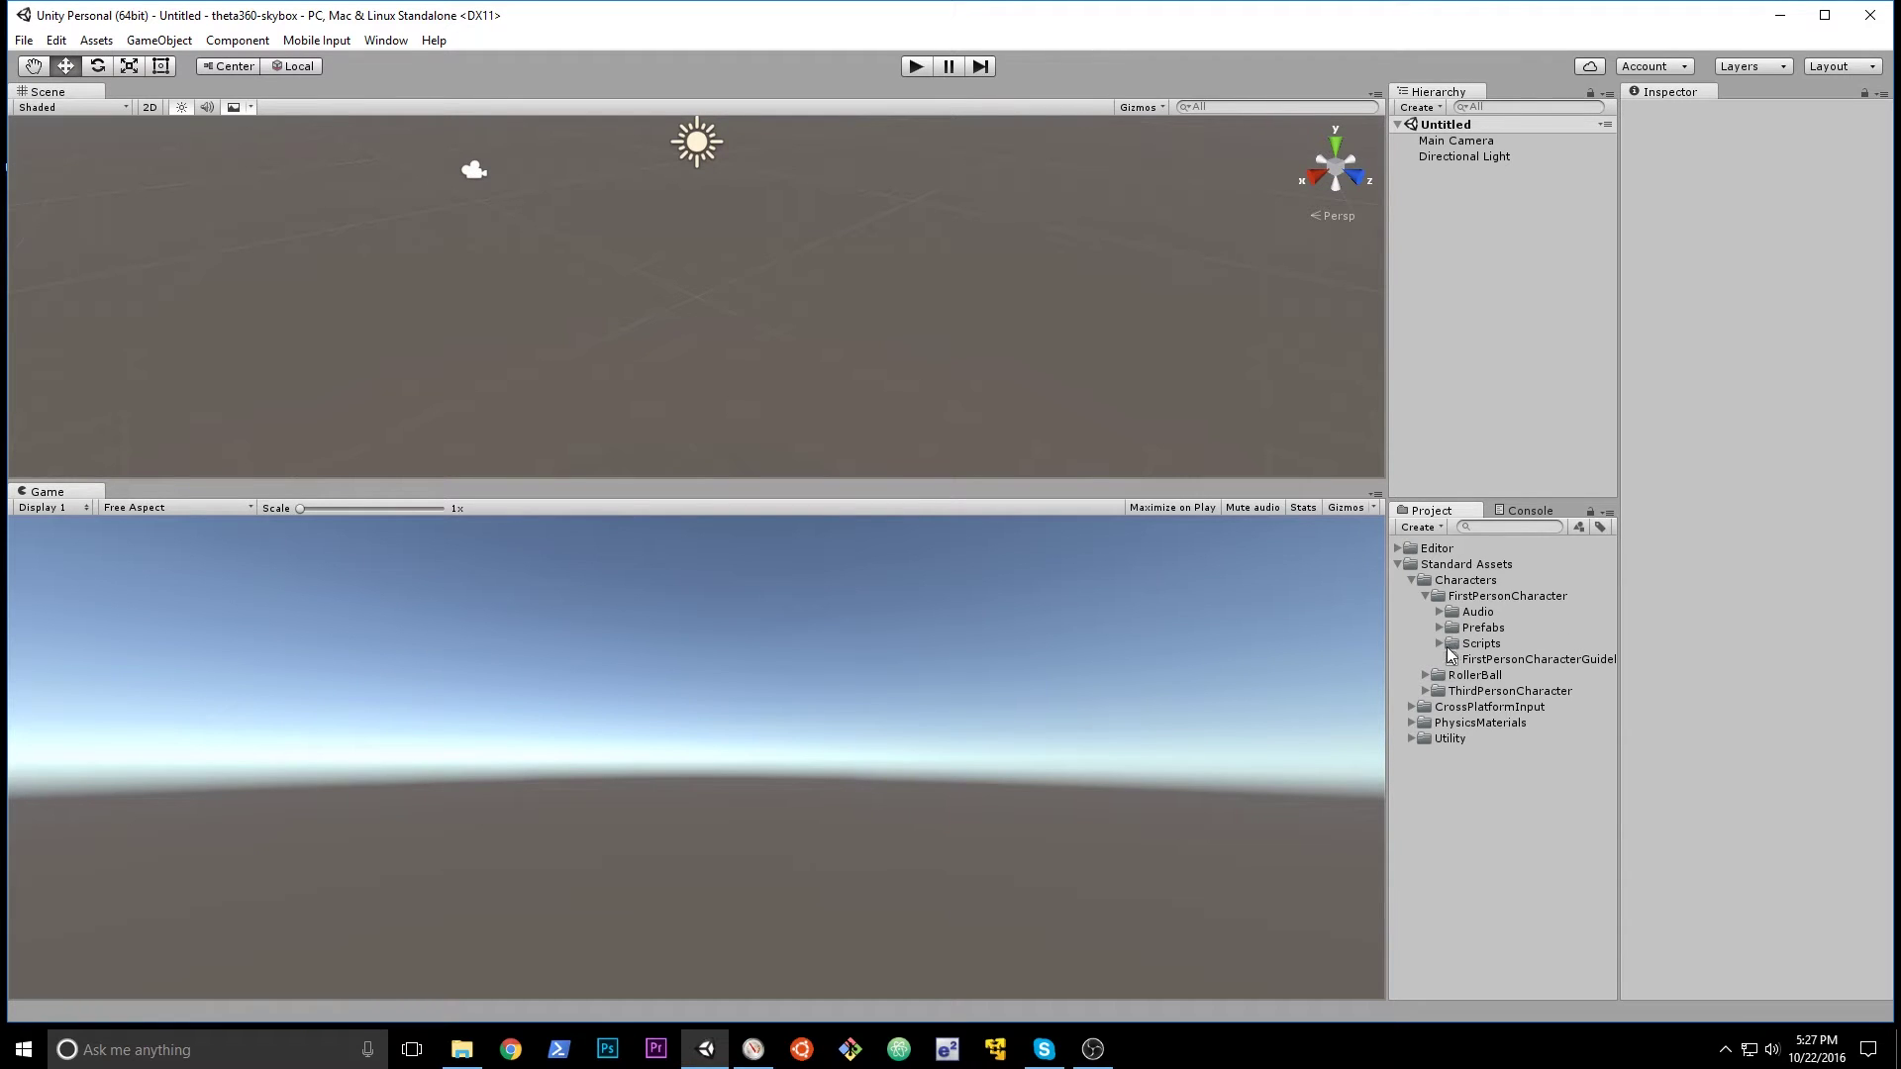
left_click(1439, 628)
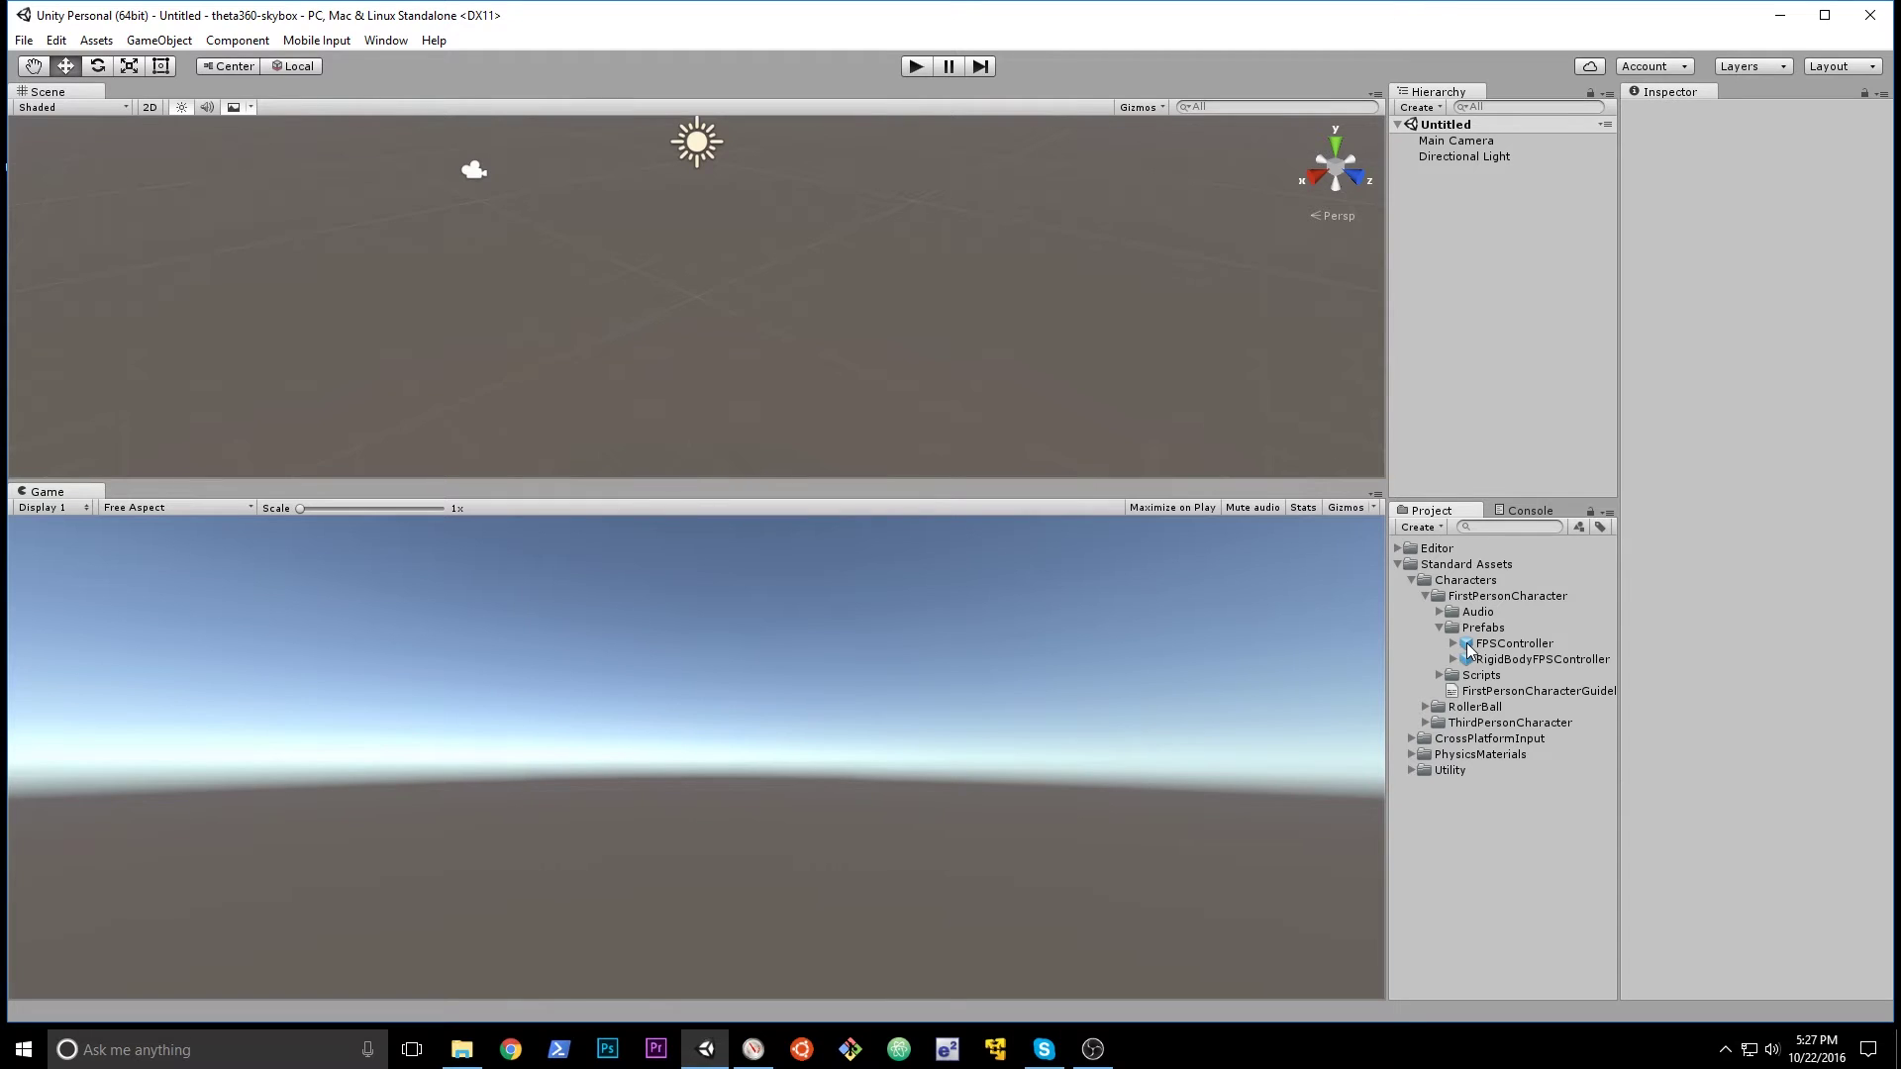
left_click_drag(1468, 645, 1452, 248)
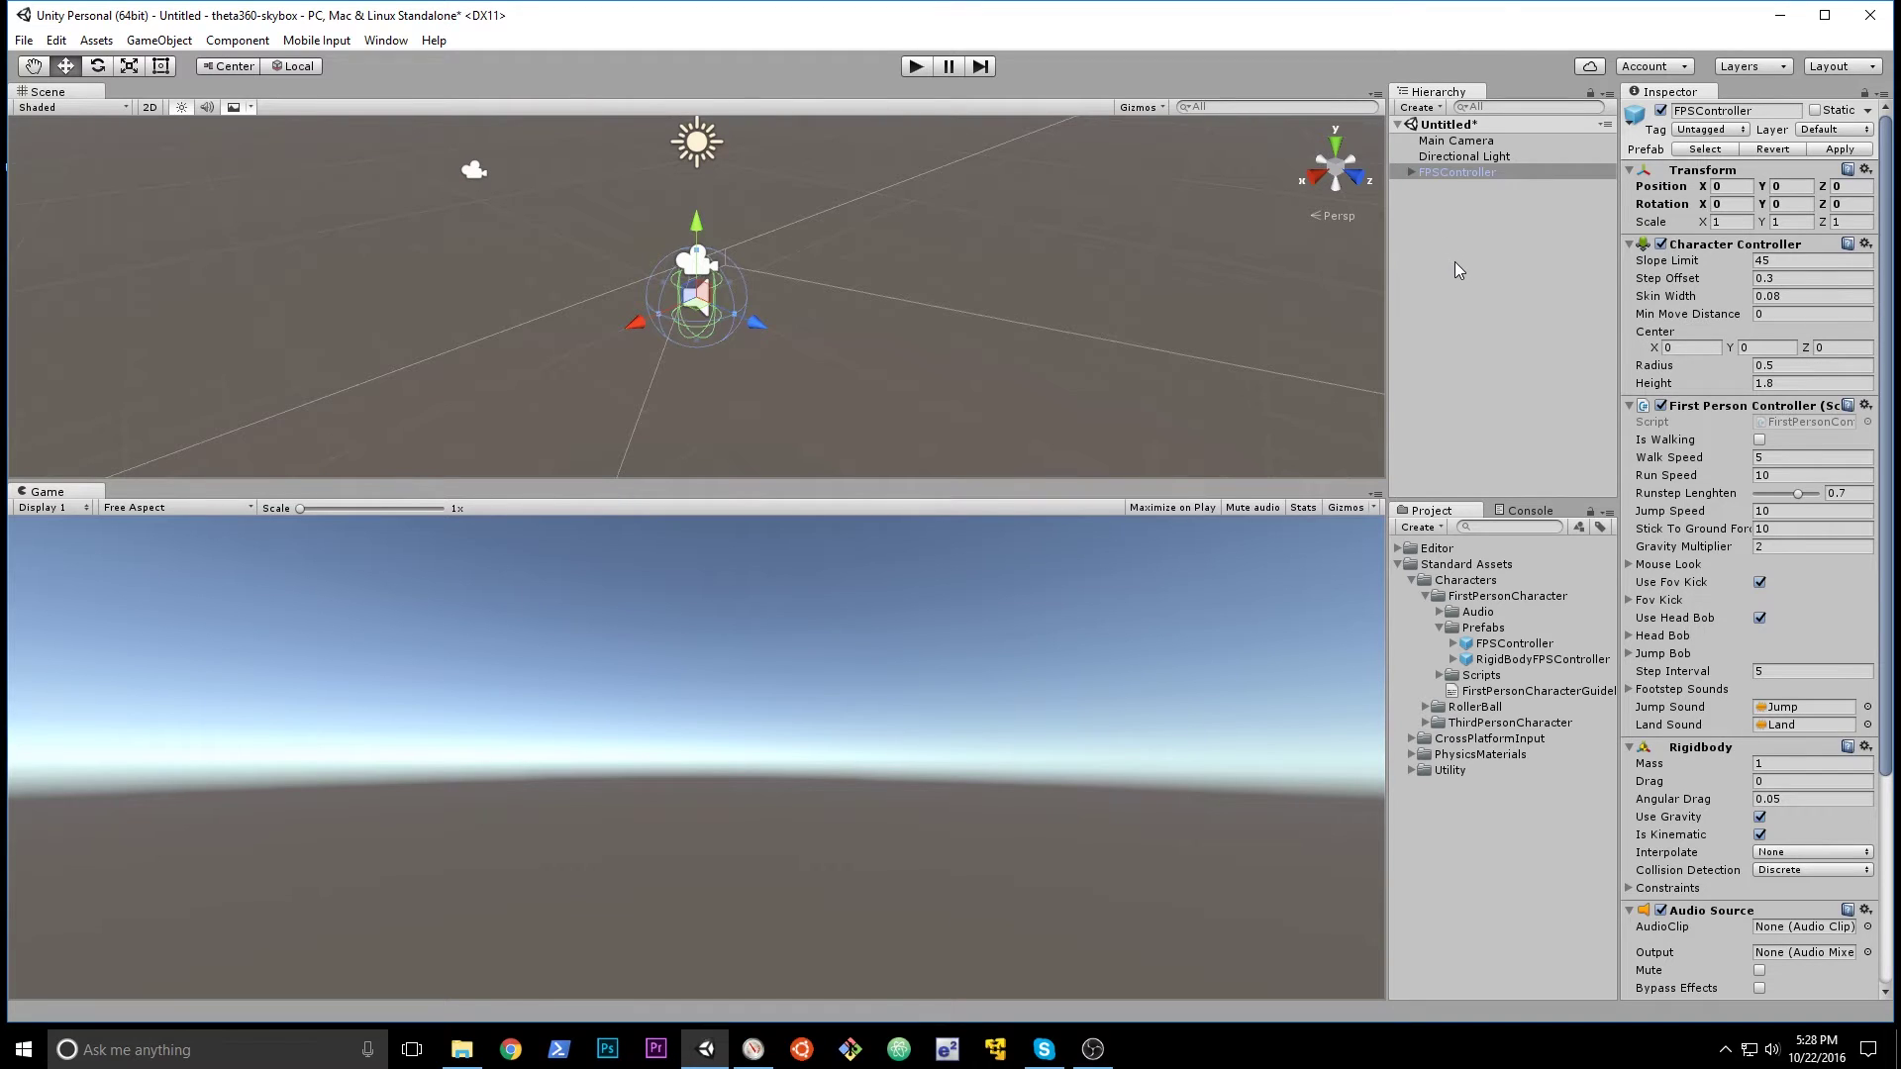
Save the scene as 360test in the project's Assets folder.
left_click(23, 39)
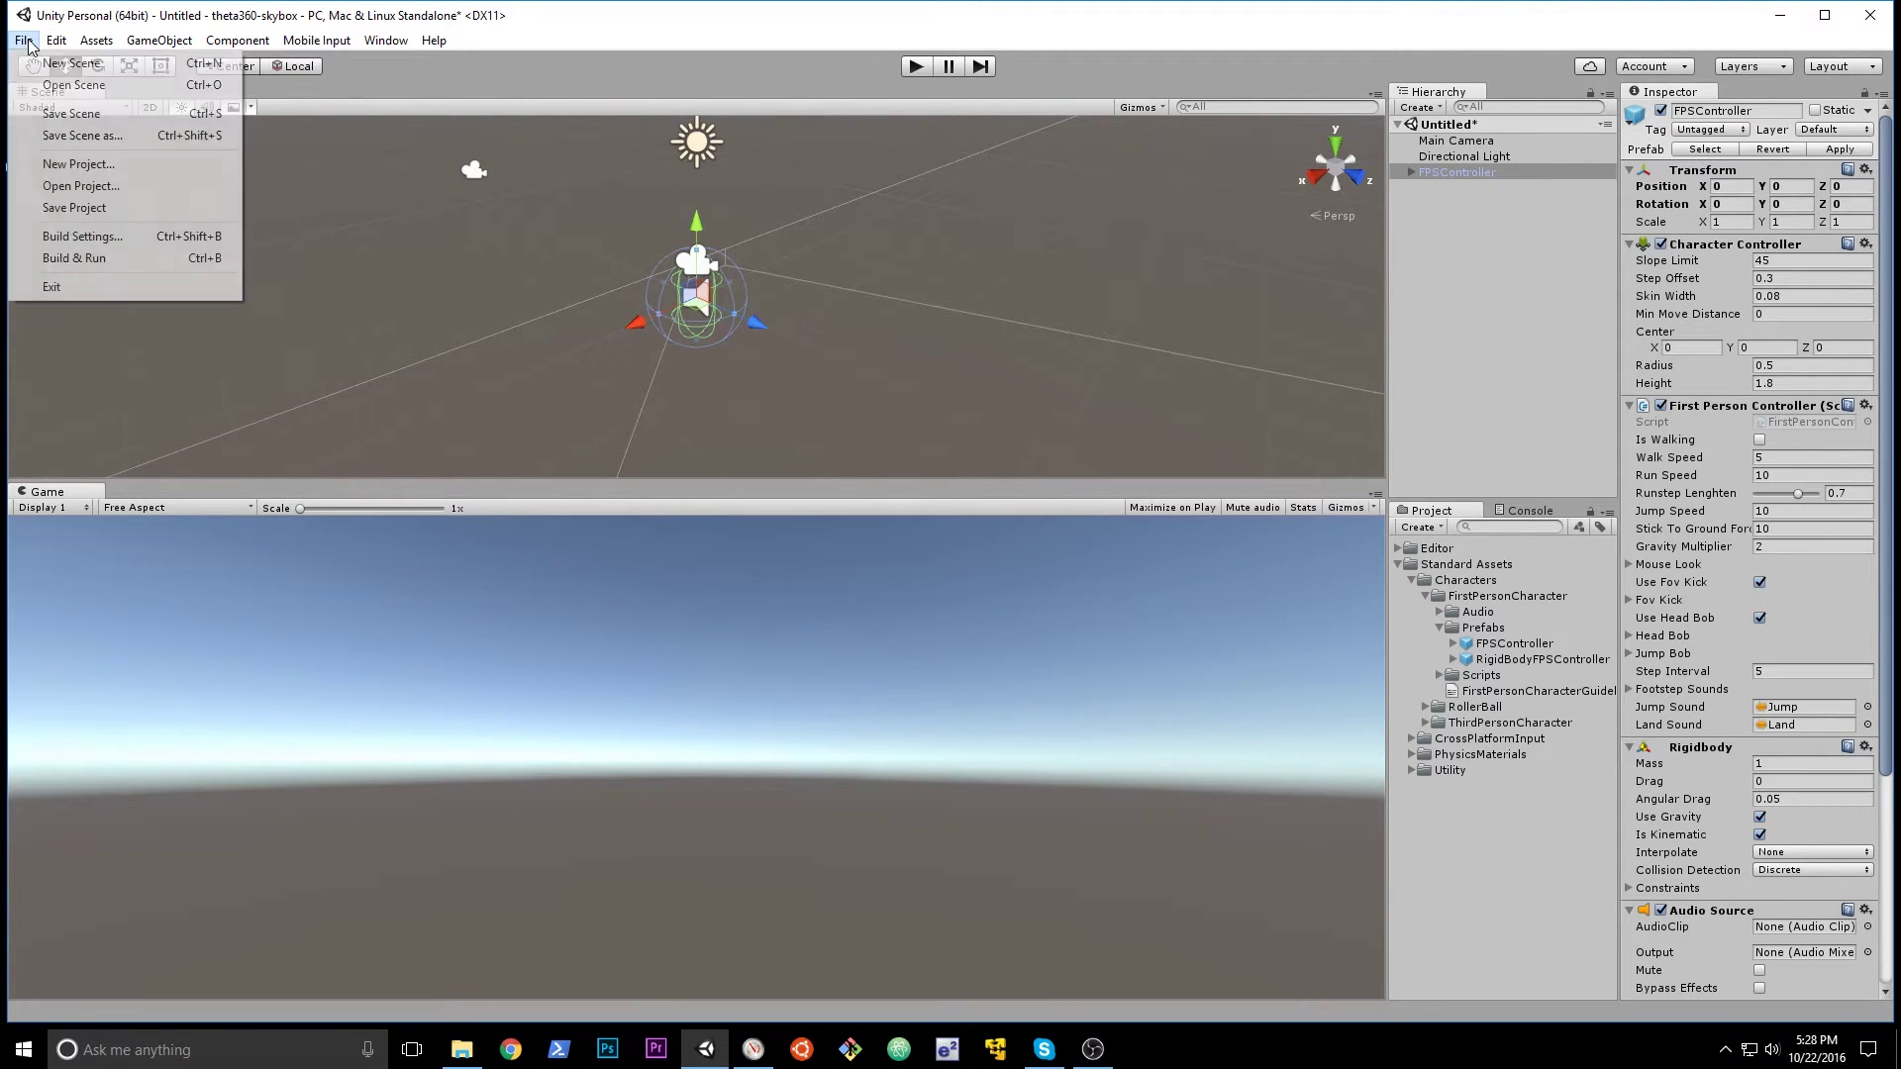
left_click(116, 117)
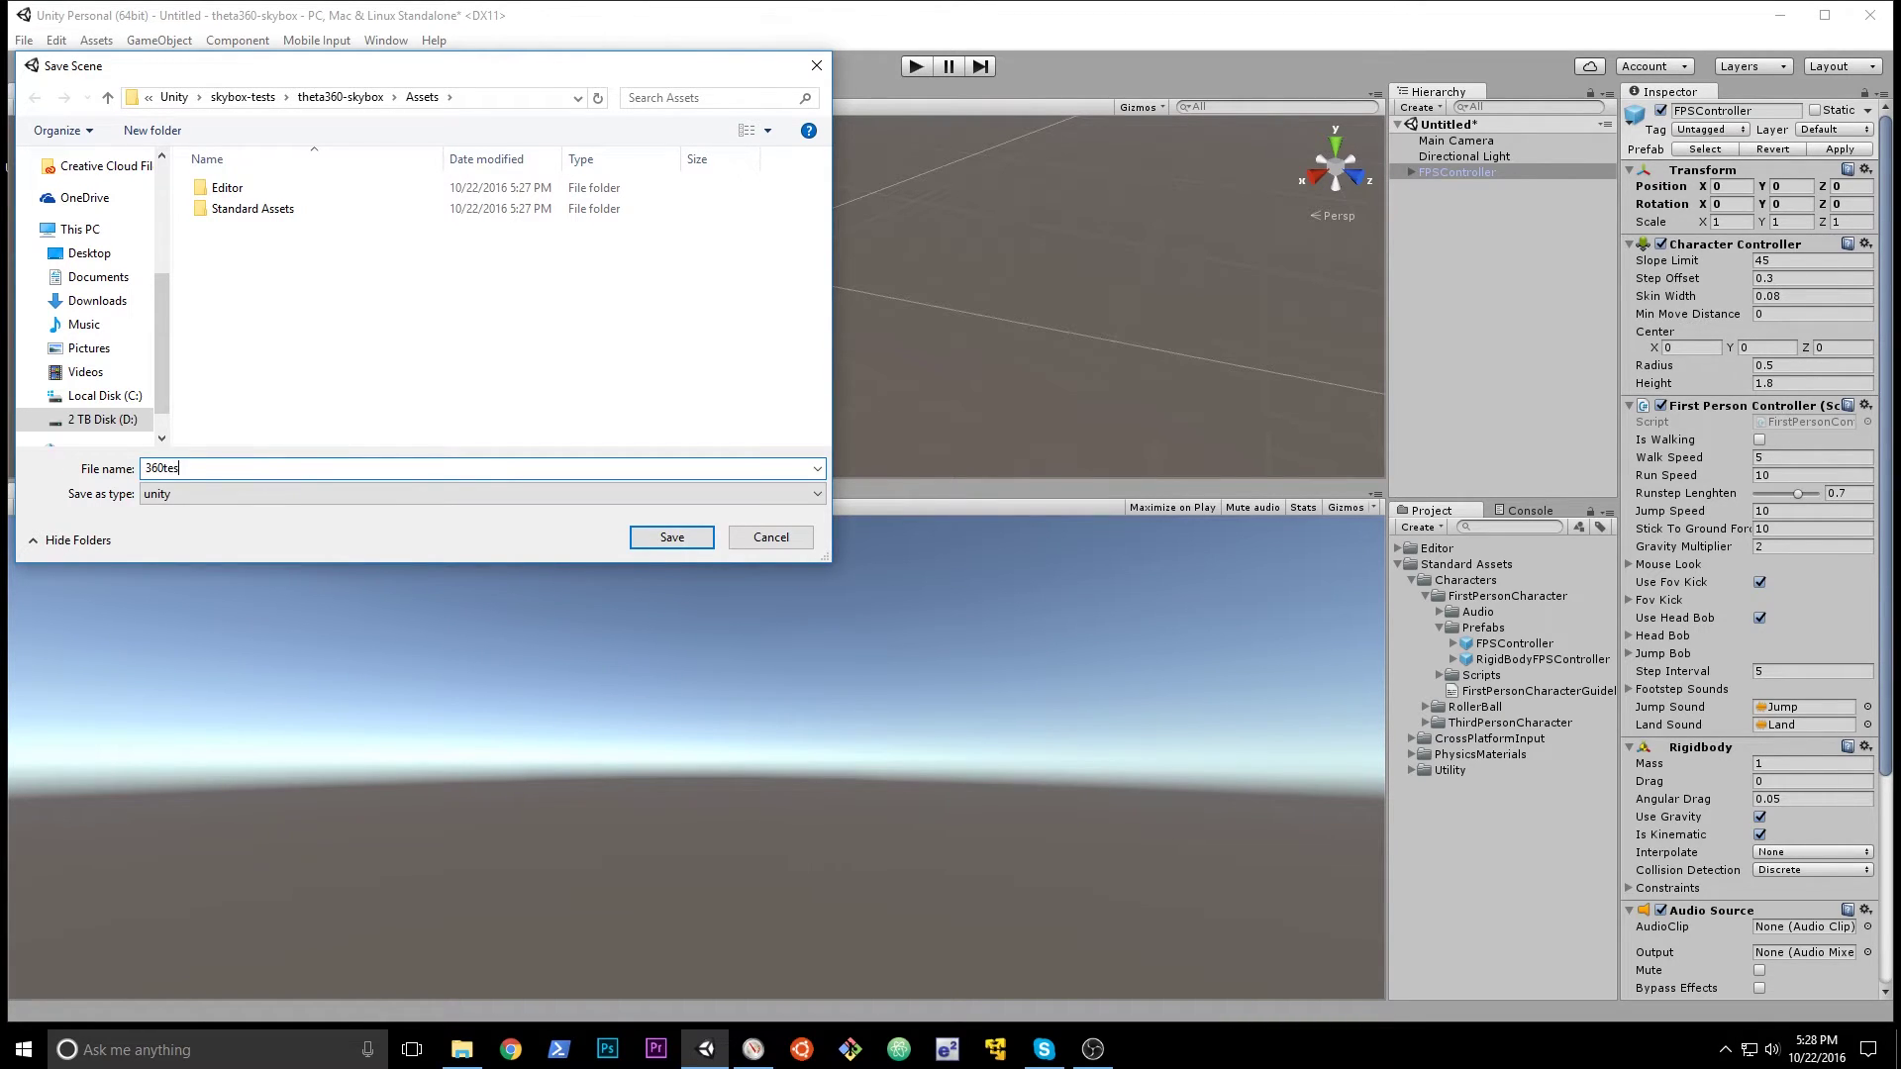
key("Return")
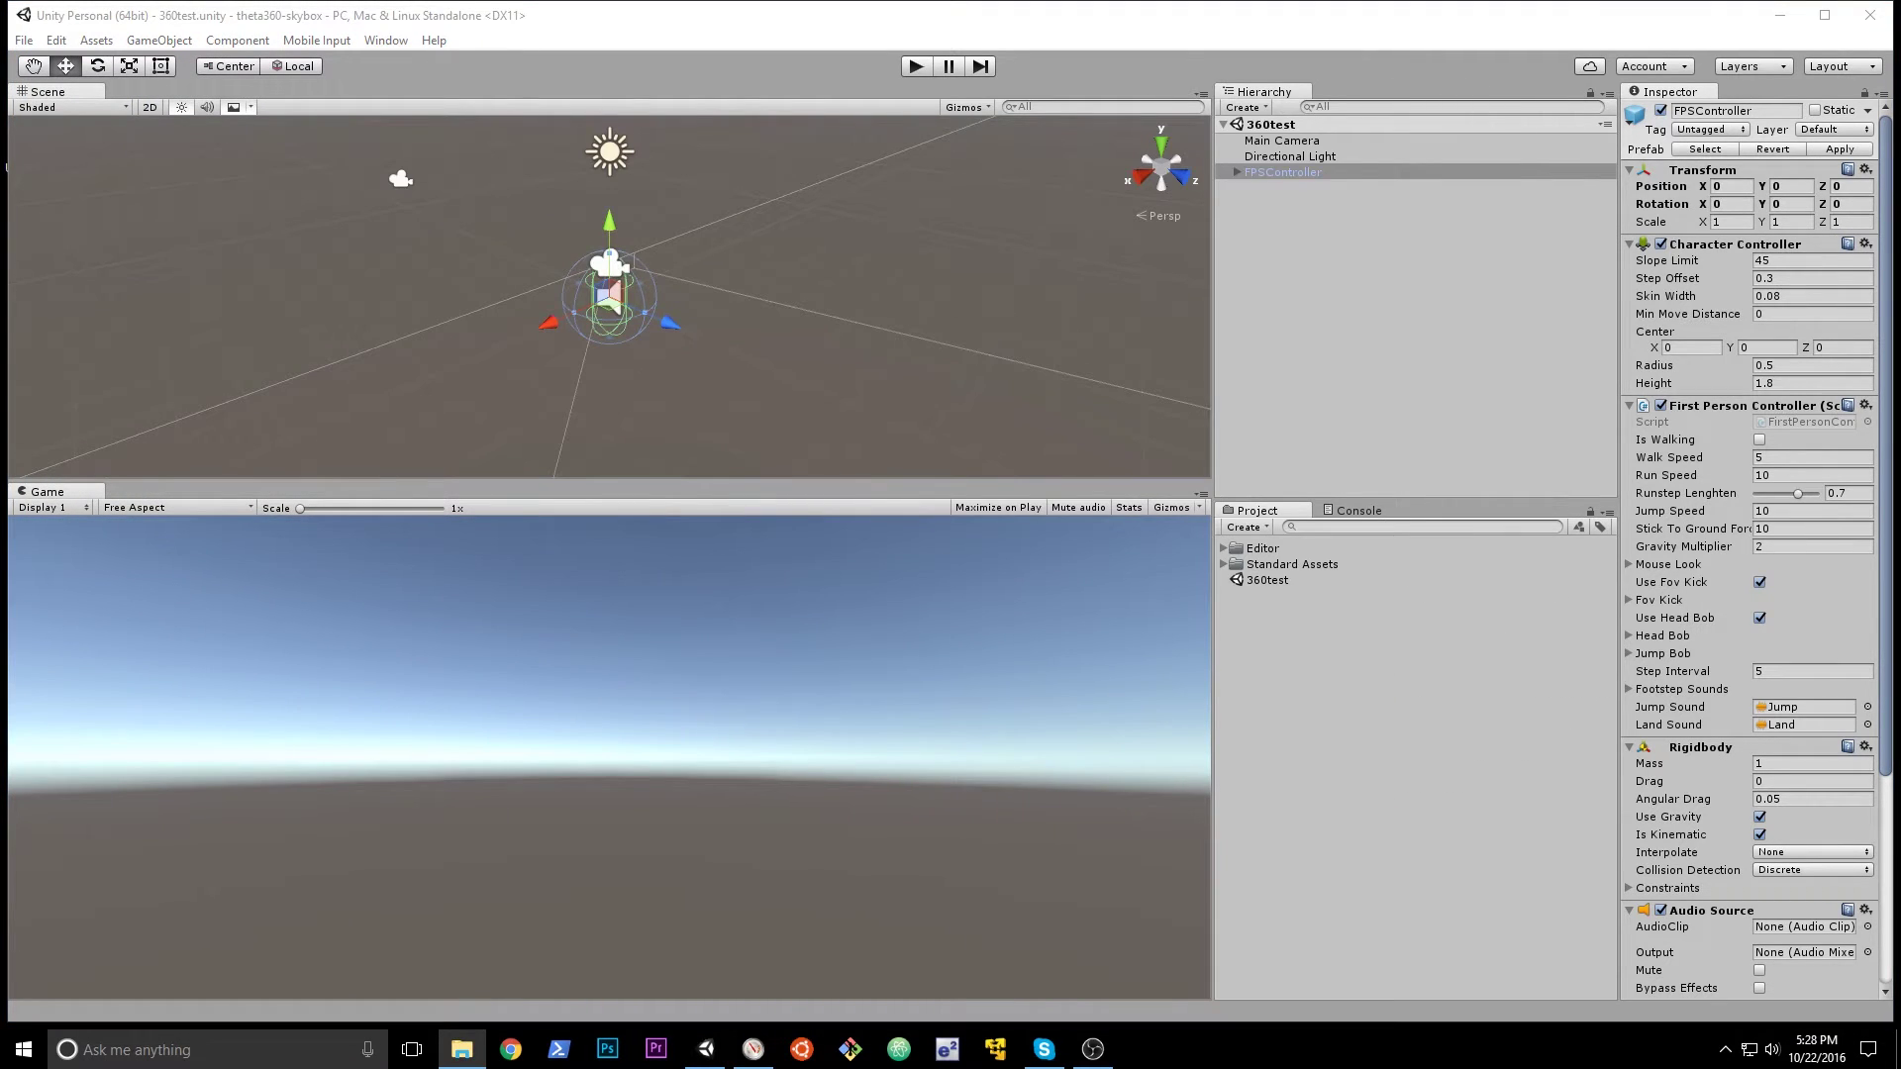
key("alt+Tab")
Arrange the ricoh theta Explorer window and show its photos as extra large thumbnails.
left_click_drag(851, 144, 518, 265)
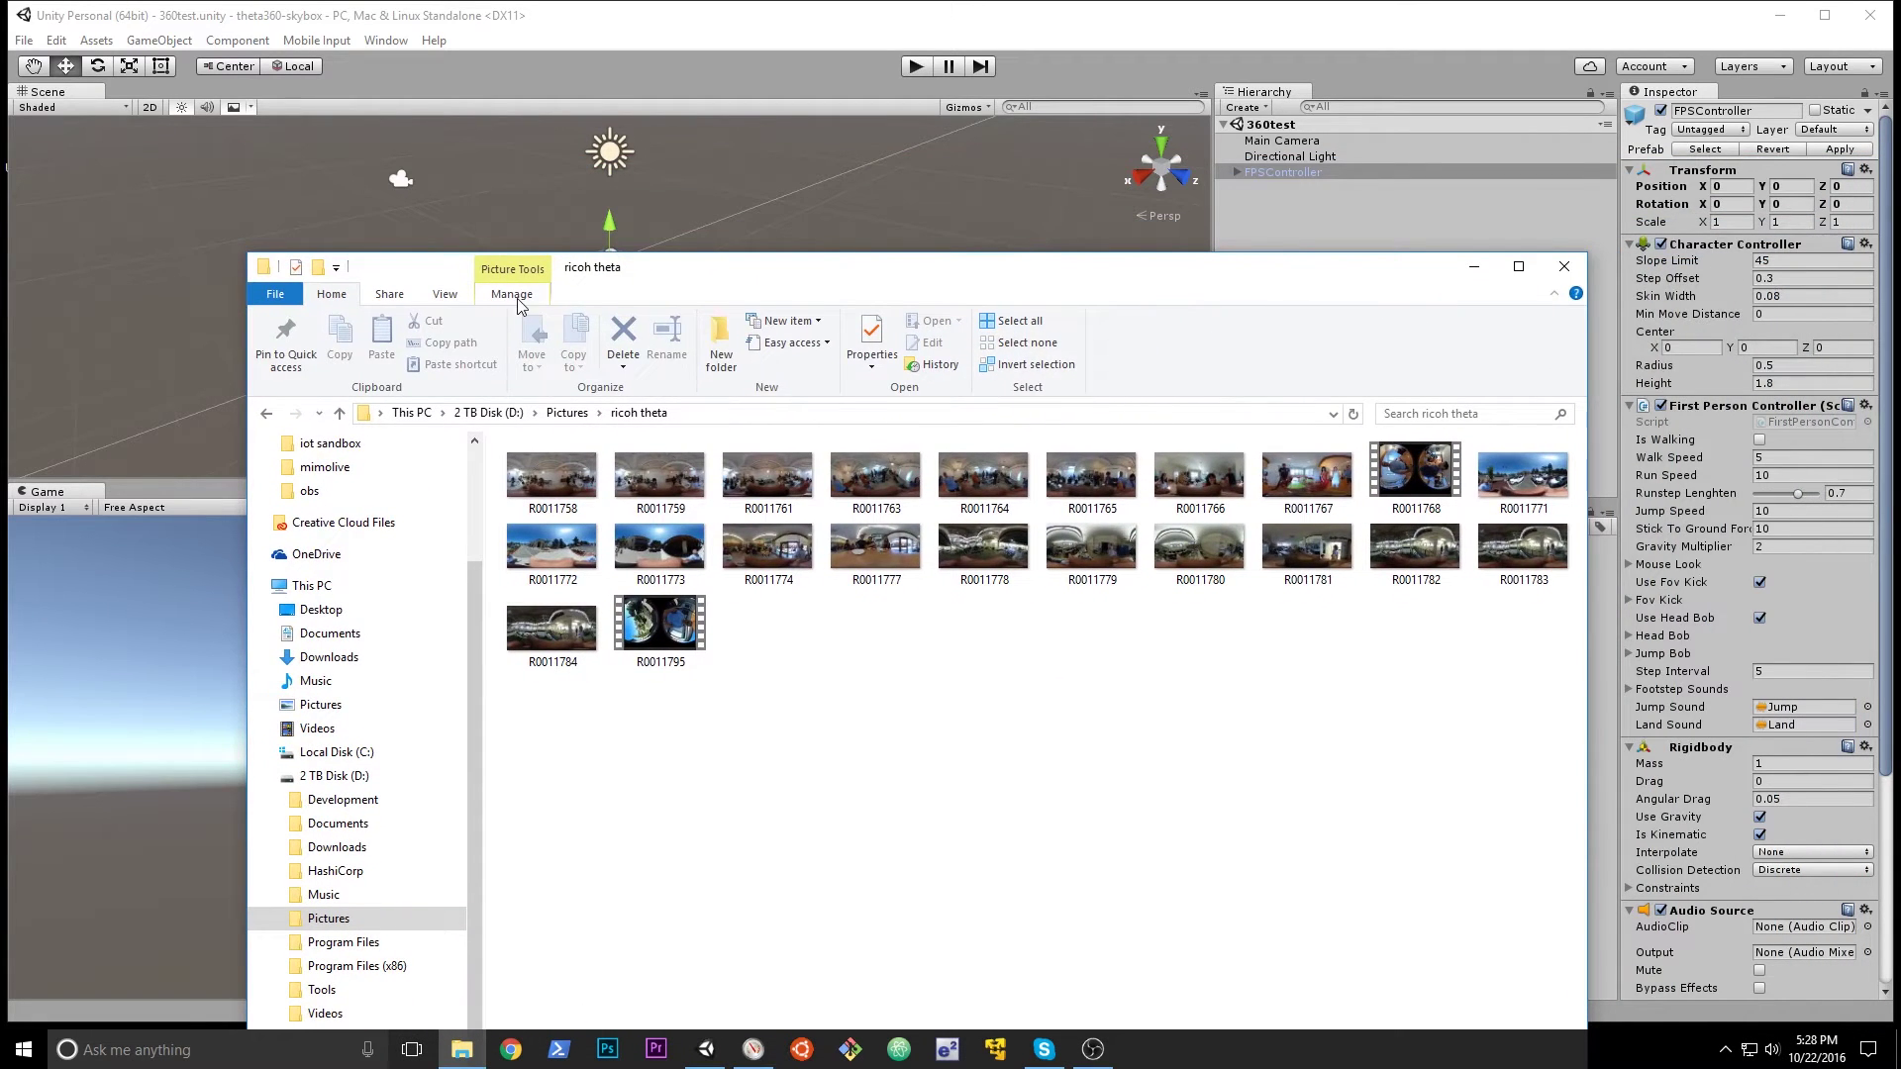
left_click(445, 294)
left_click(480, 323)
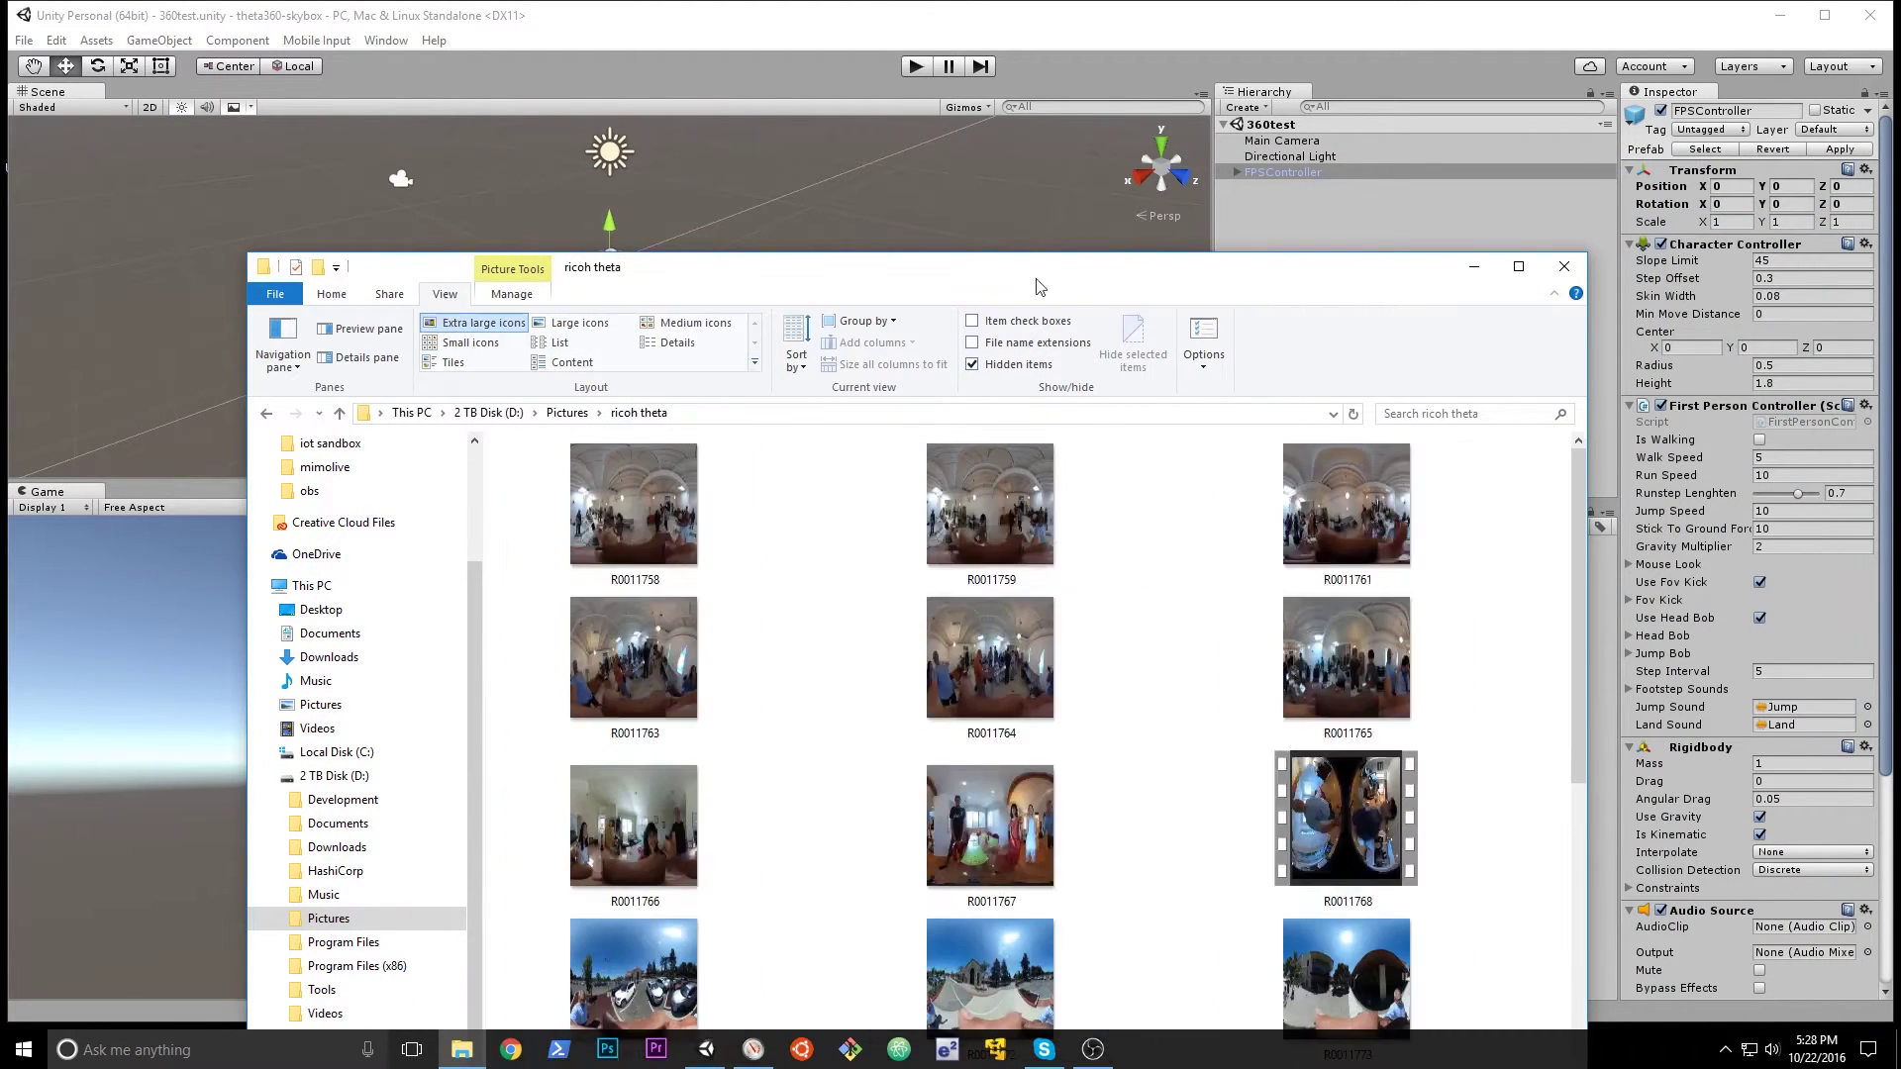
left_click_drag(1089, 284, 980, 93)
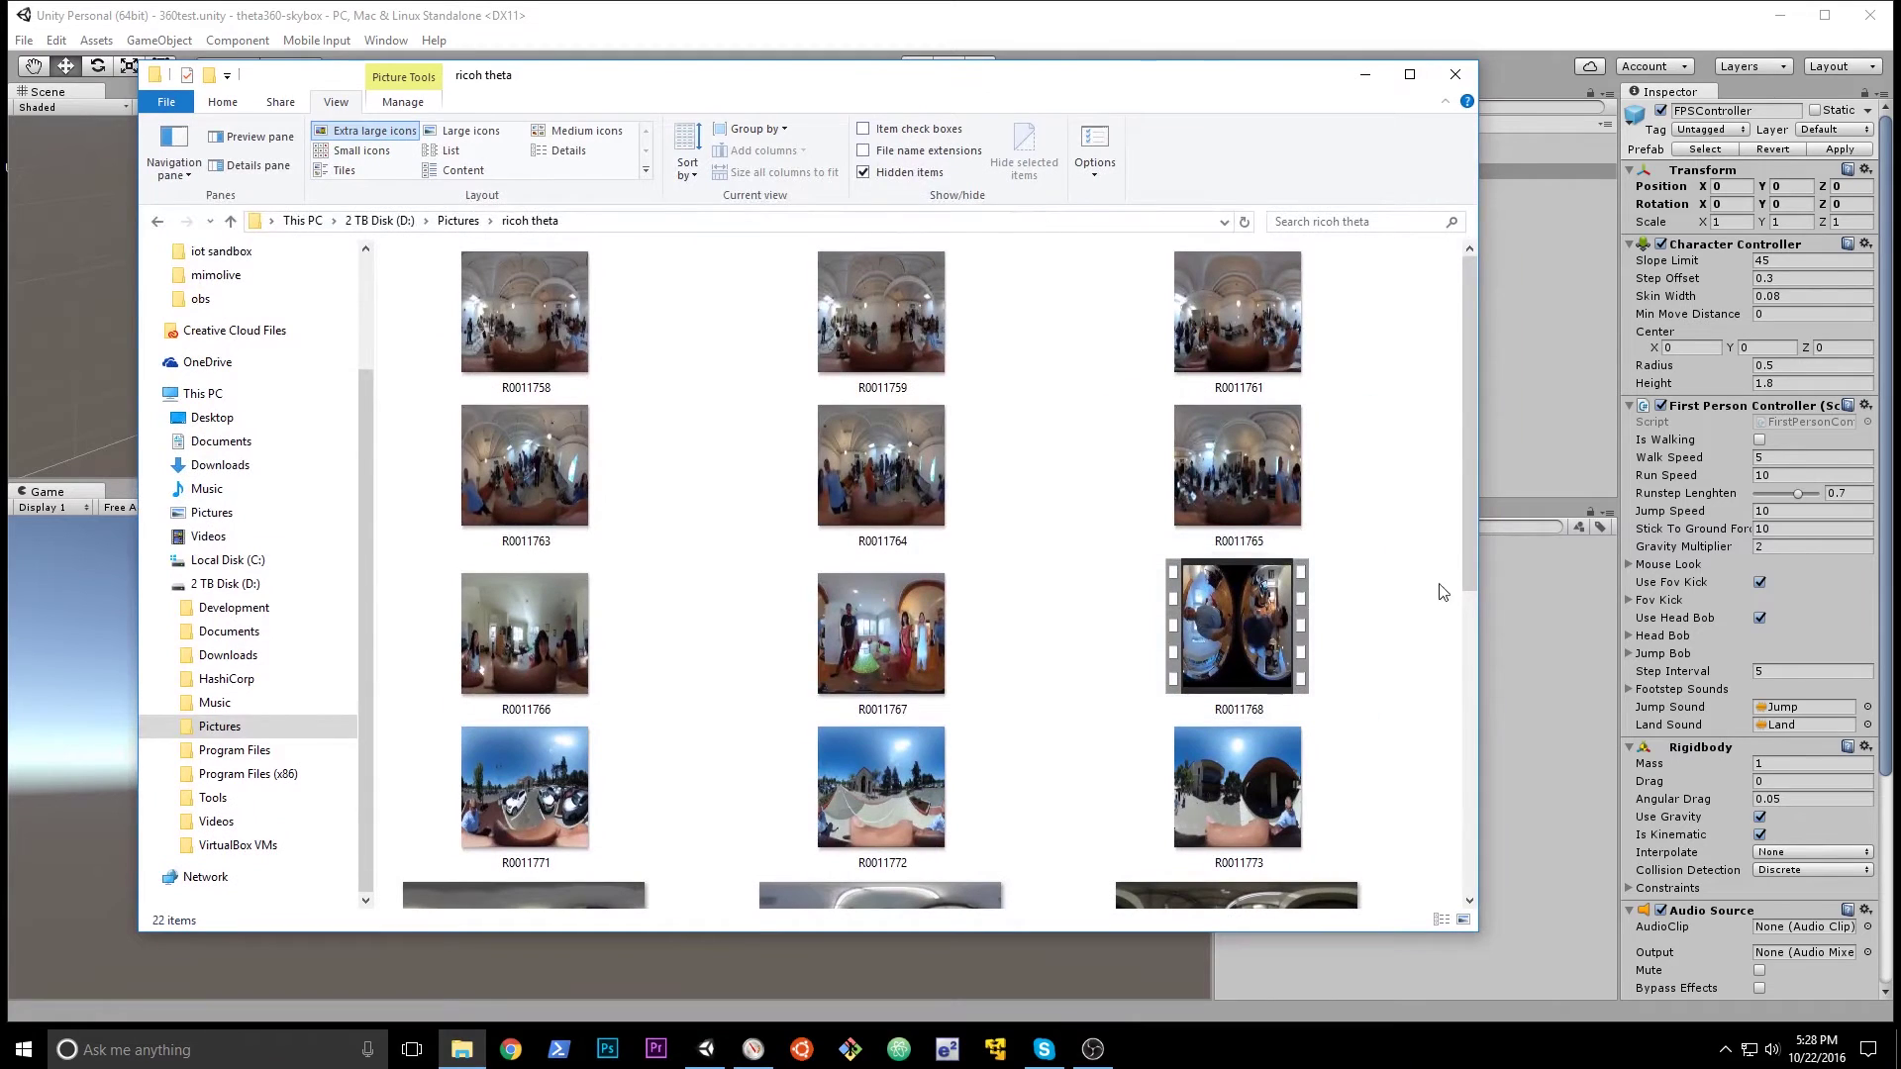
left_click_drag(1477, 584, 1703, 574)
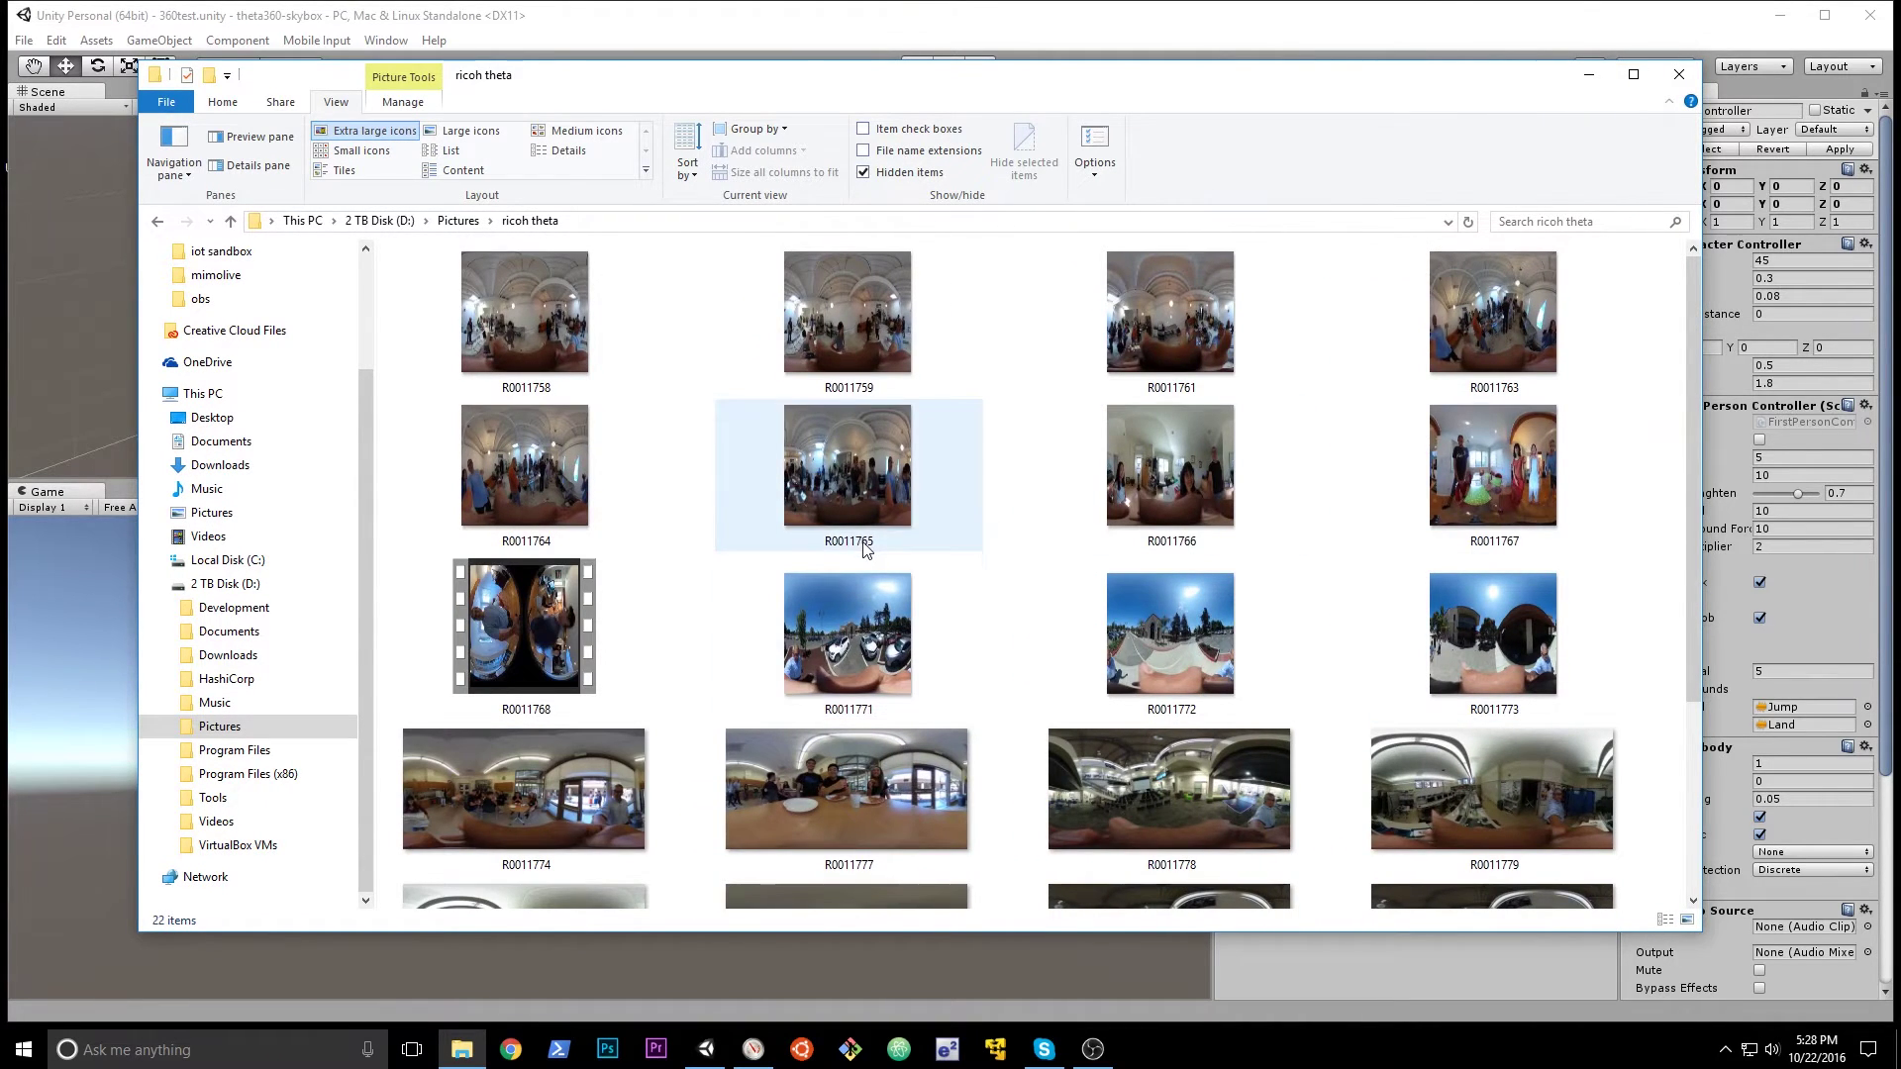
scroll(866, 551, "down", 3)
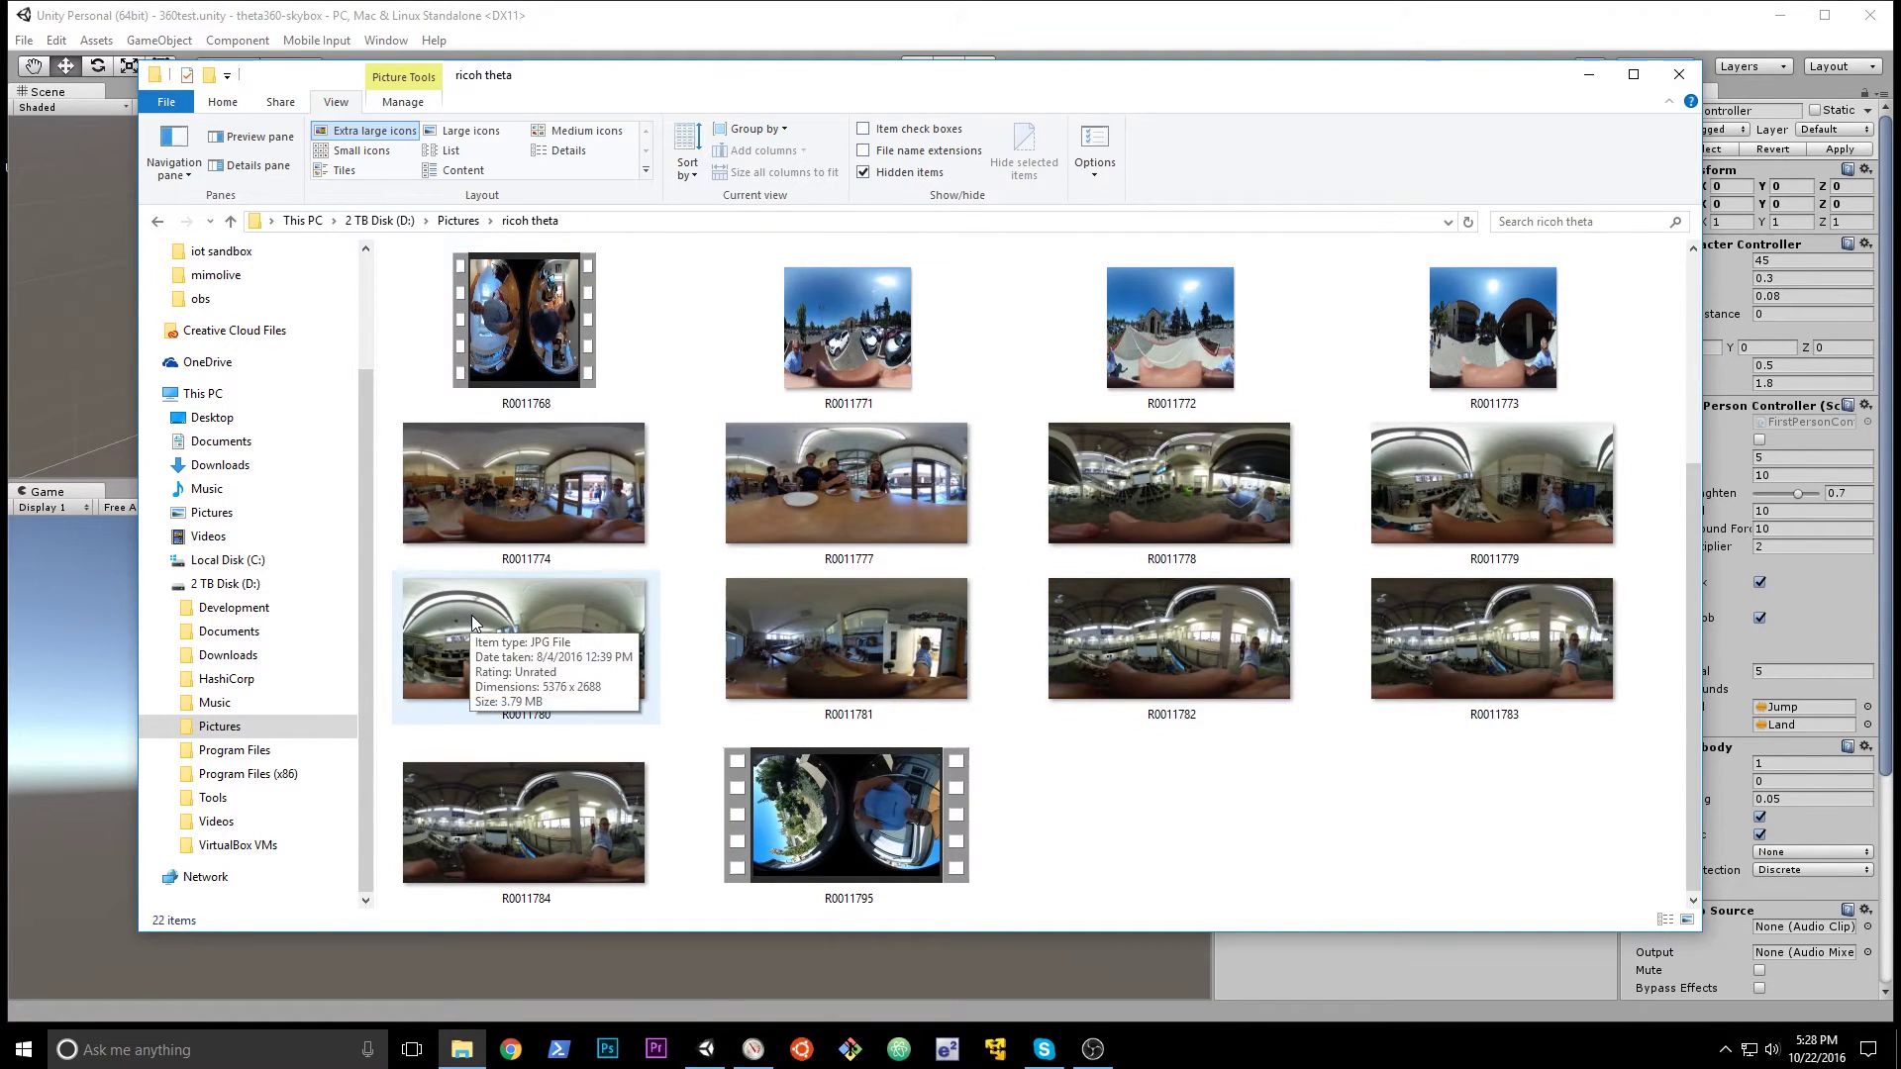
scroll(472, 622, "up", 3)
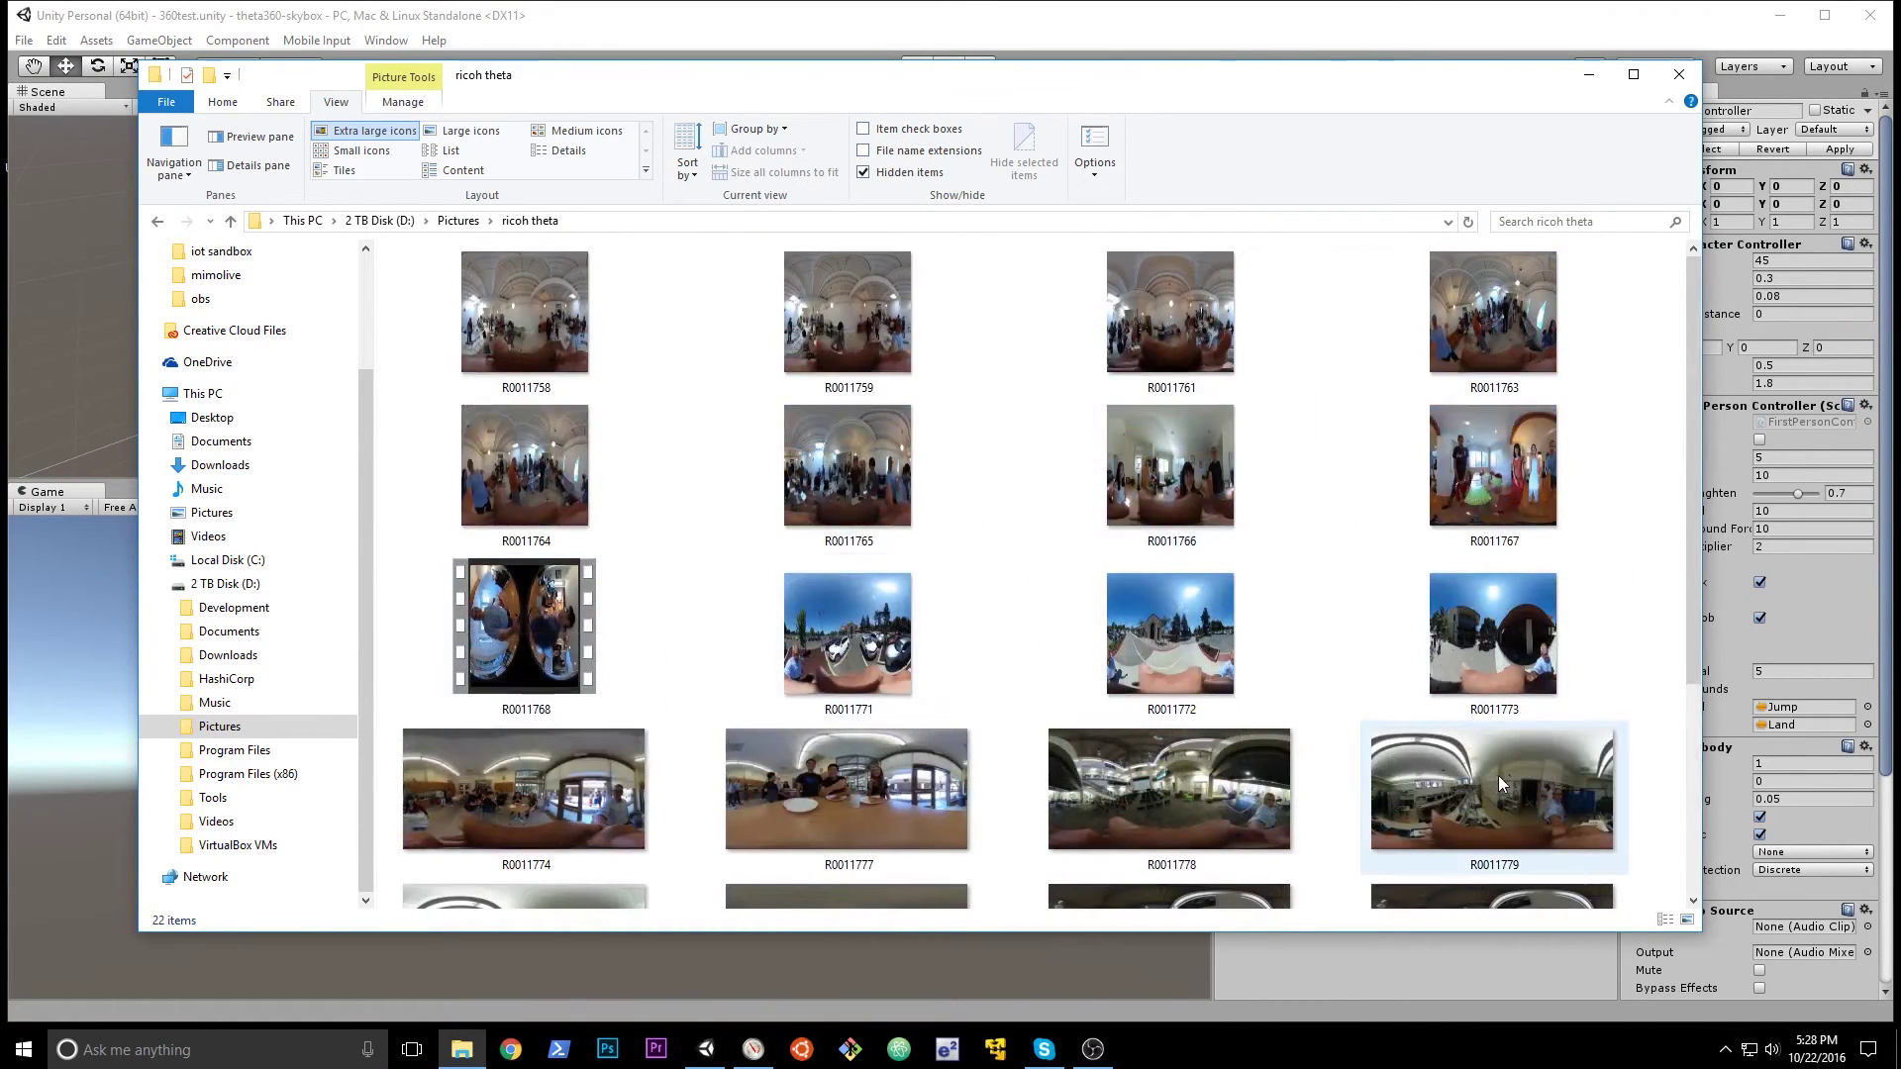
Drag the R0011778 panorama photo into Unity's Project panel.
left_click(1217, 860)
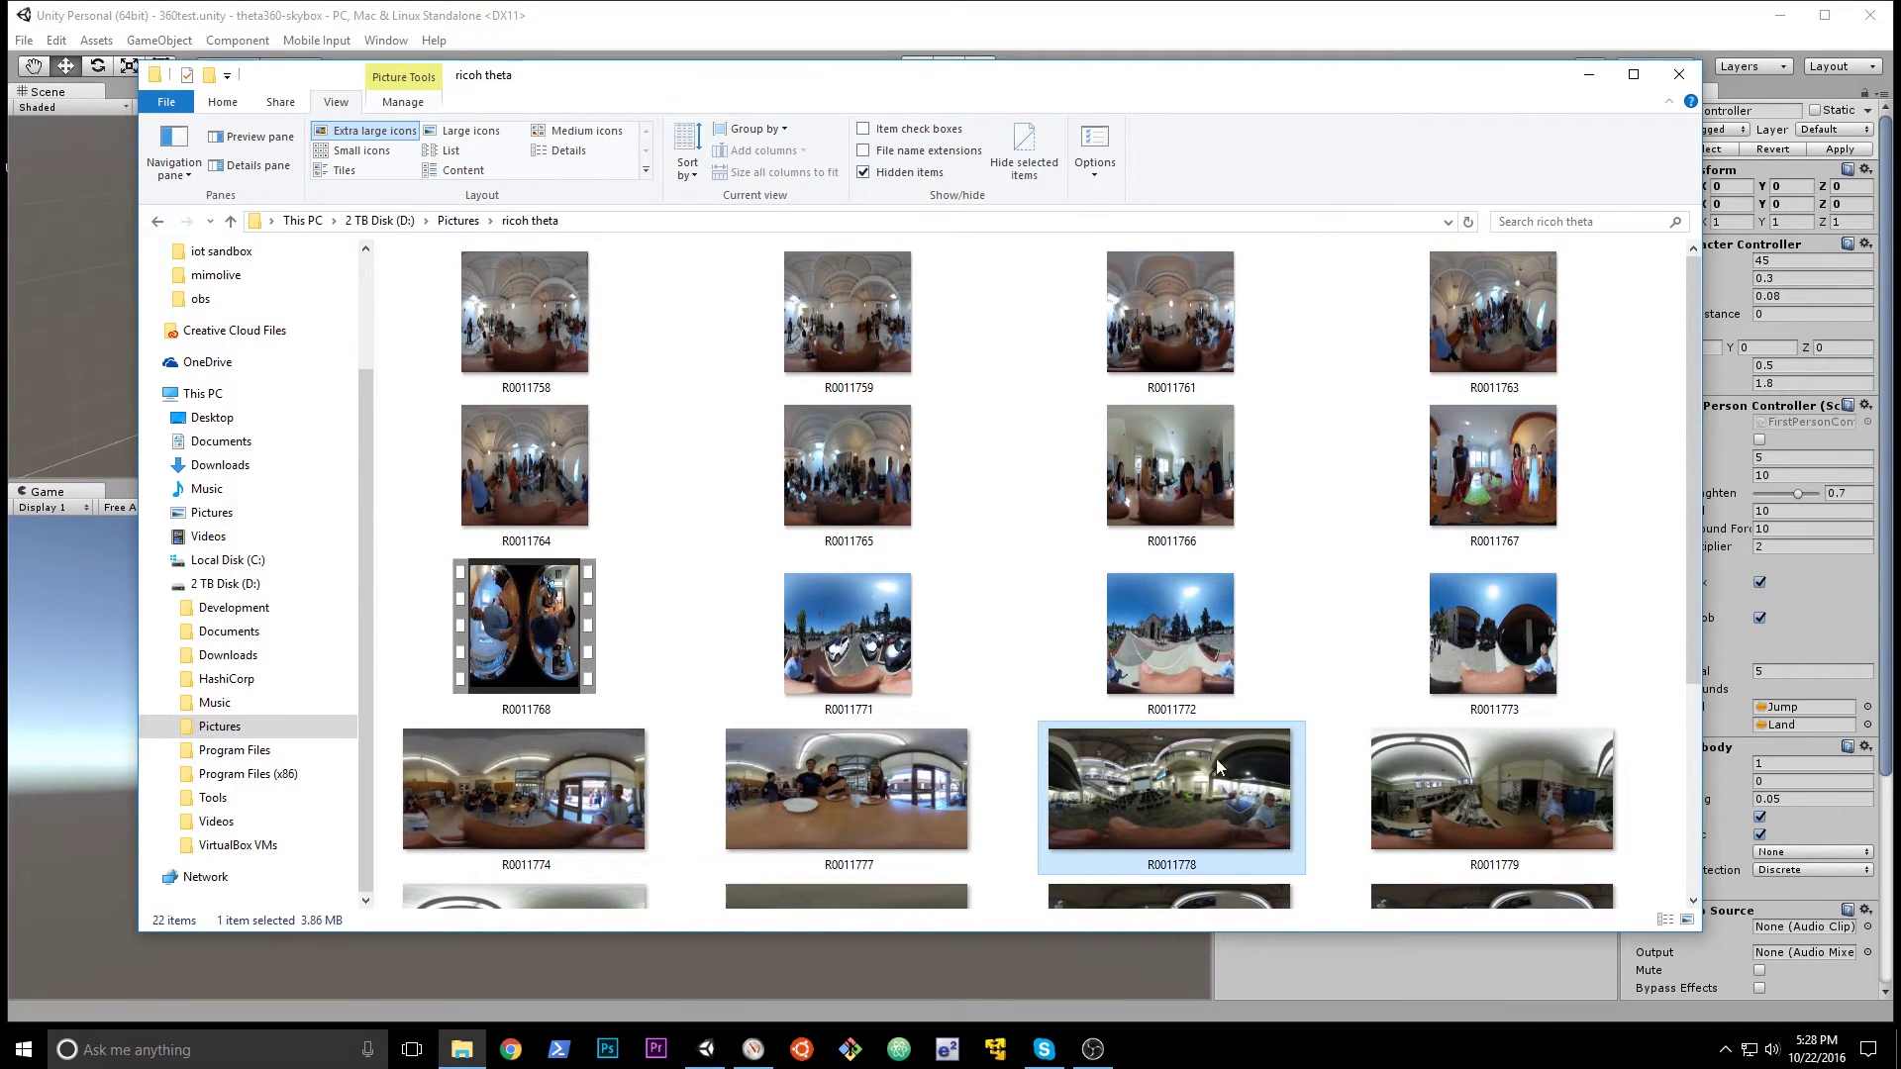
left_click_drag(1029, 96, 580, 39)
left_click_drag(631, 715, 1201, 85)
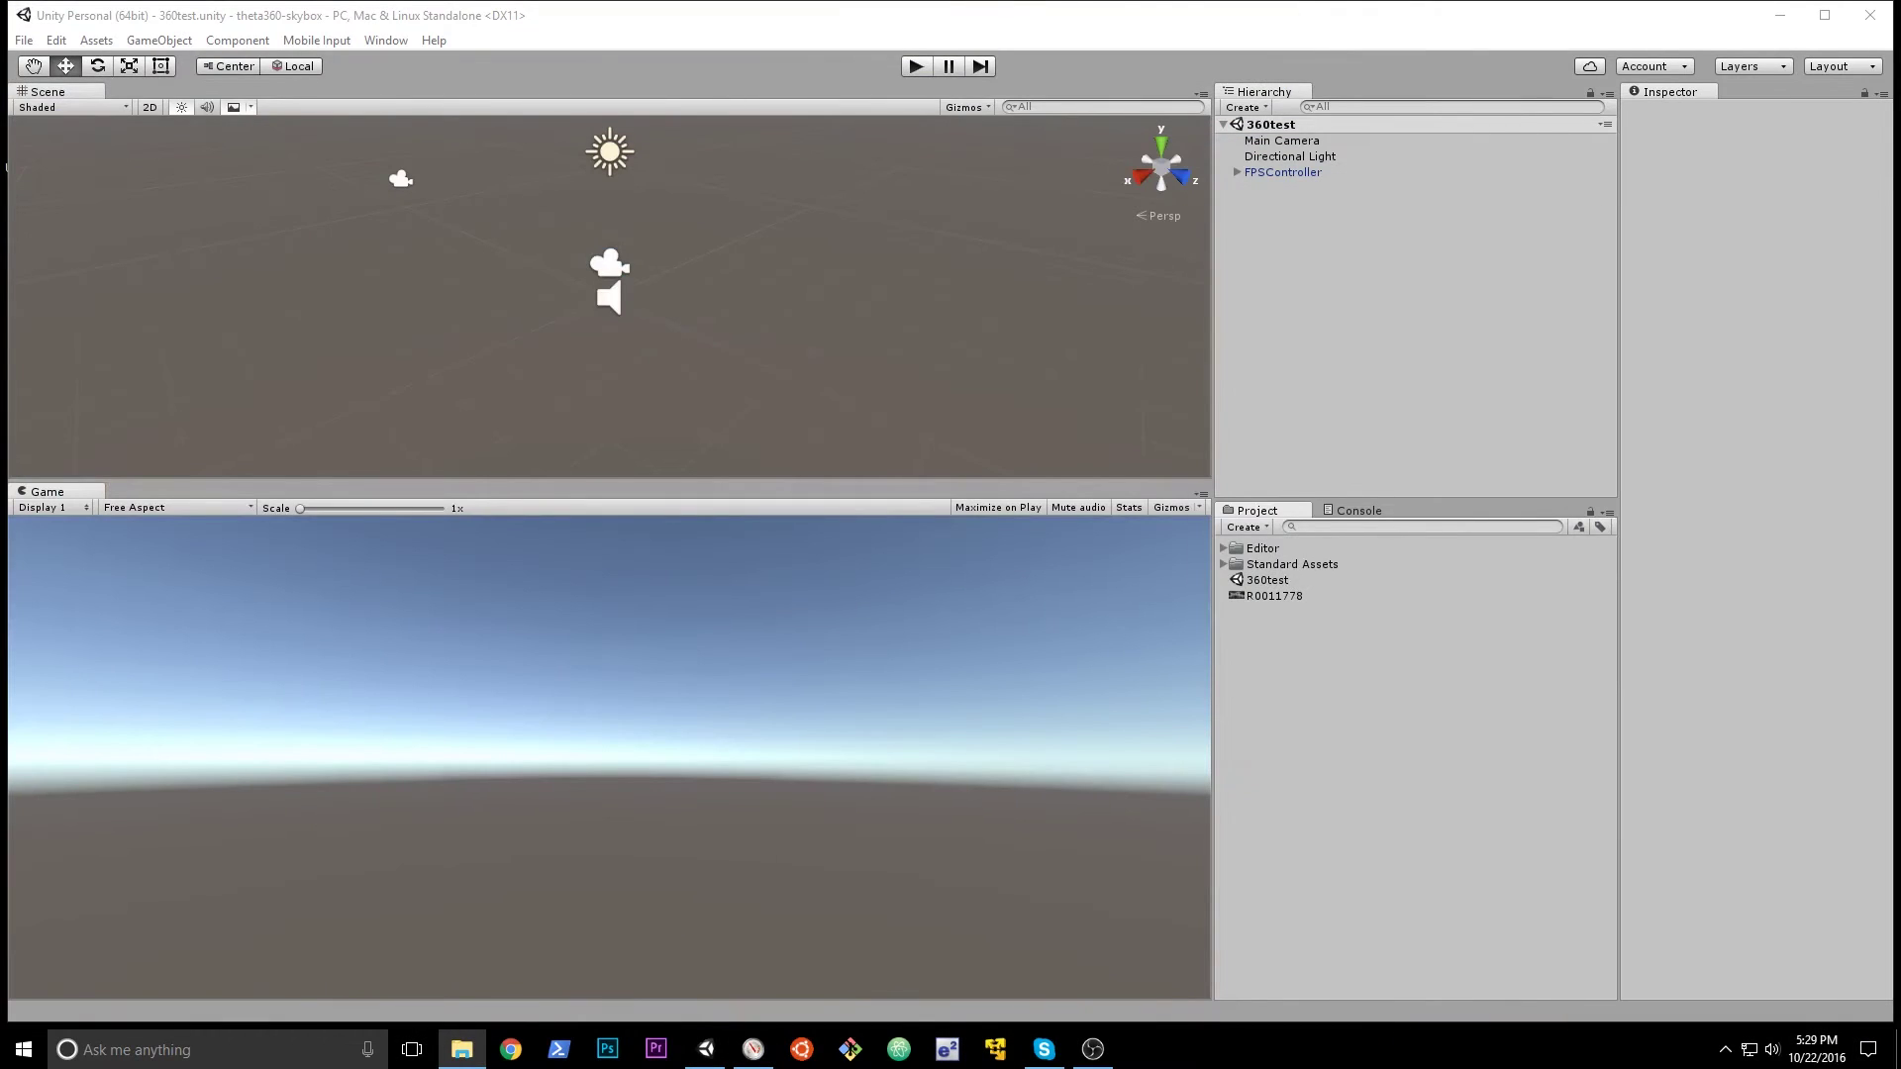
Select the R0011778 asset and widen the Inspector and Hierarchy/Project panels.
left_click(1237, 596)
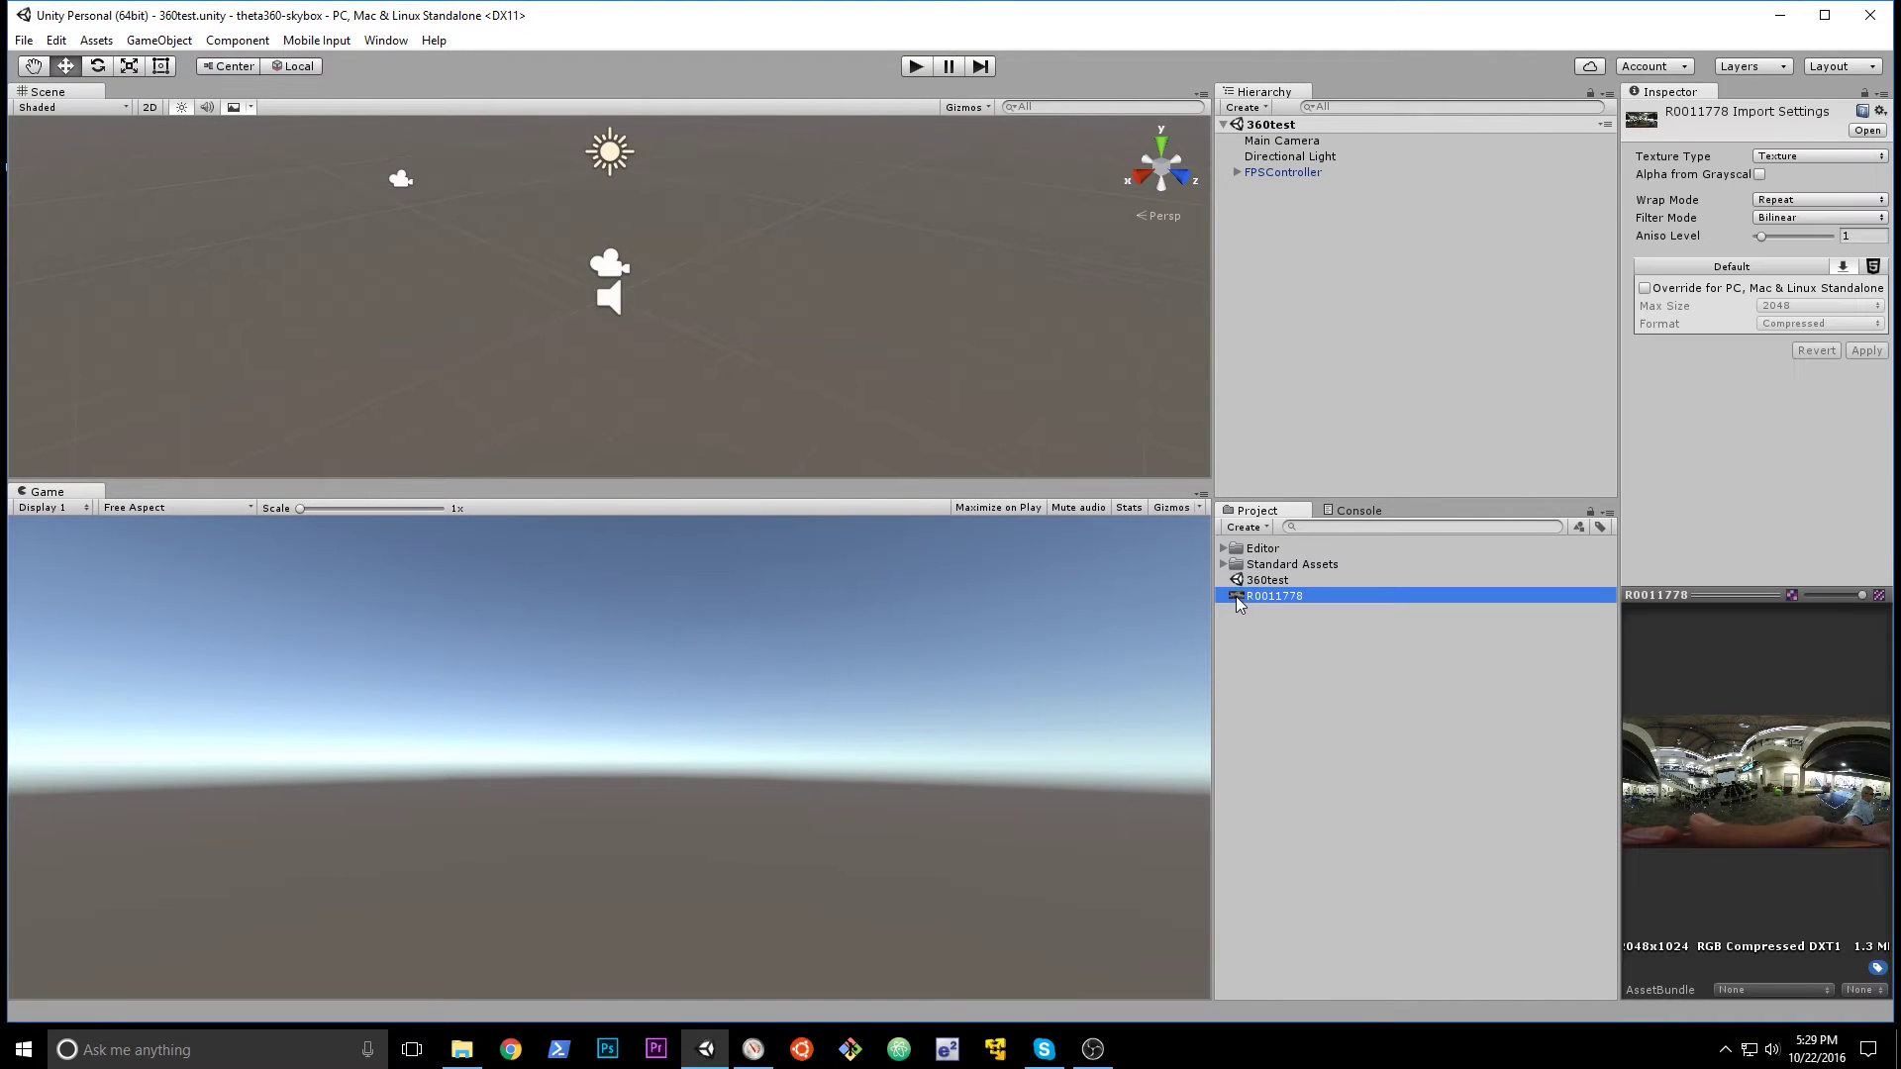
left_click_drag(1624, 691, 1519, 703)
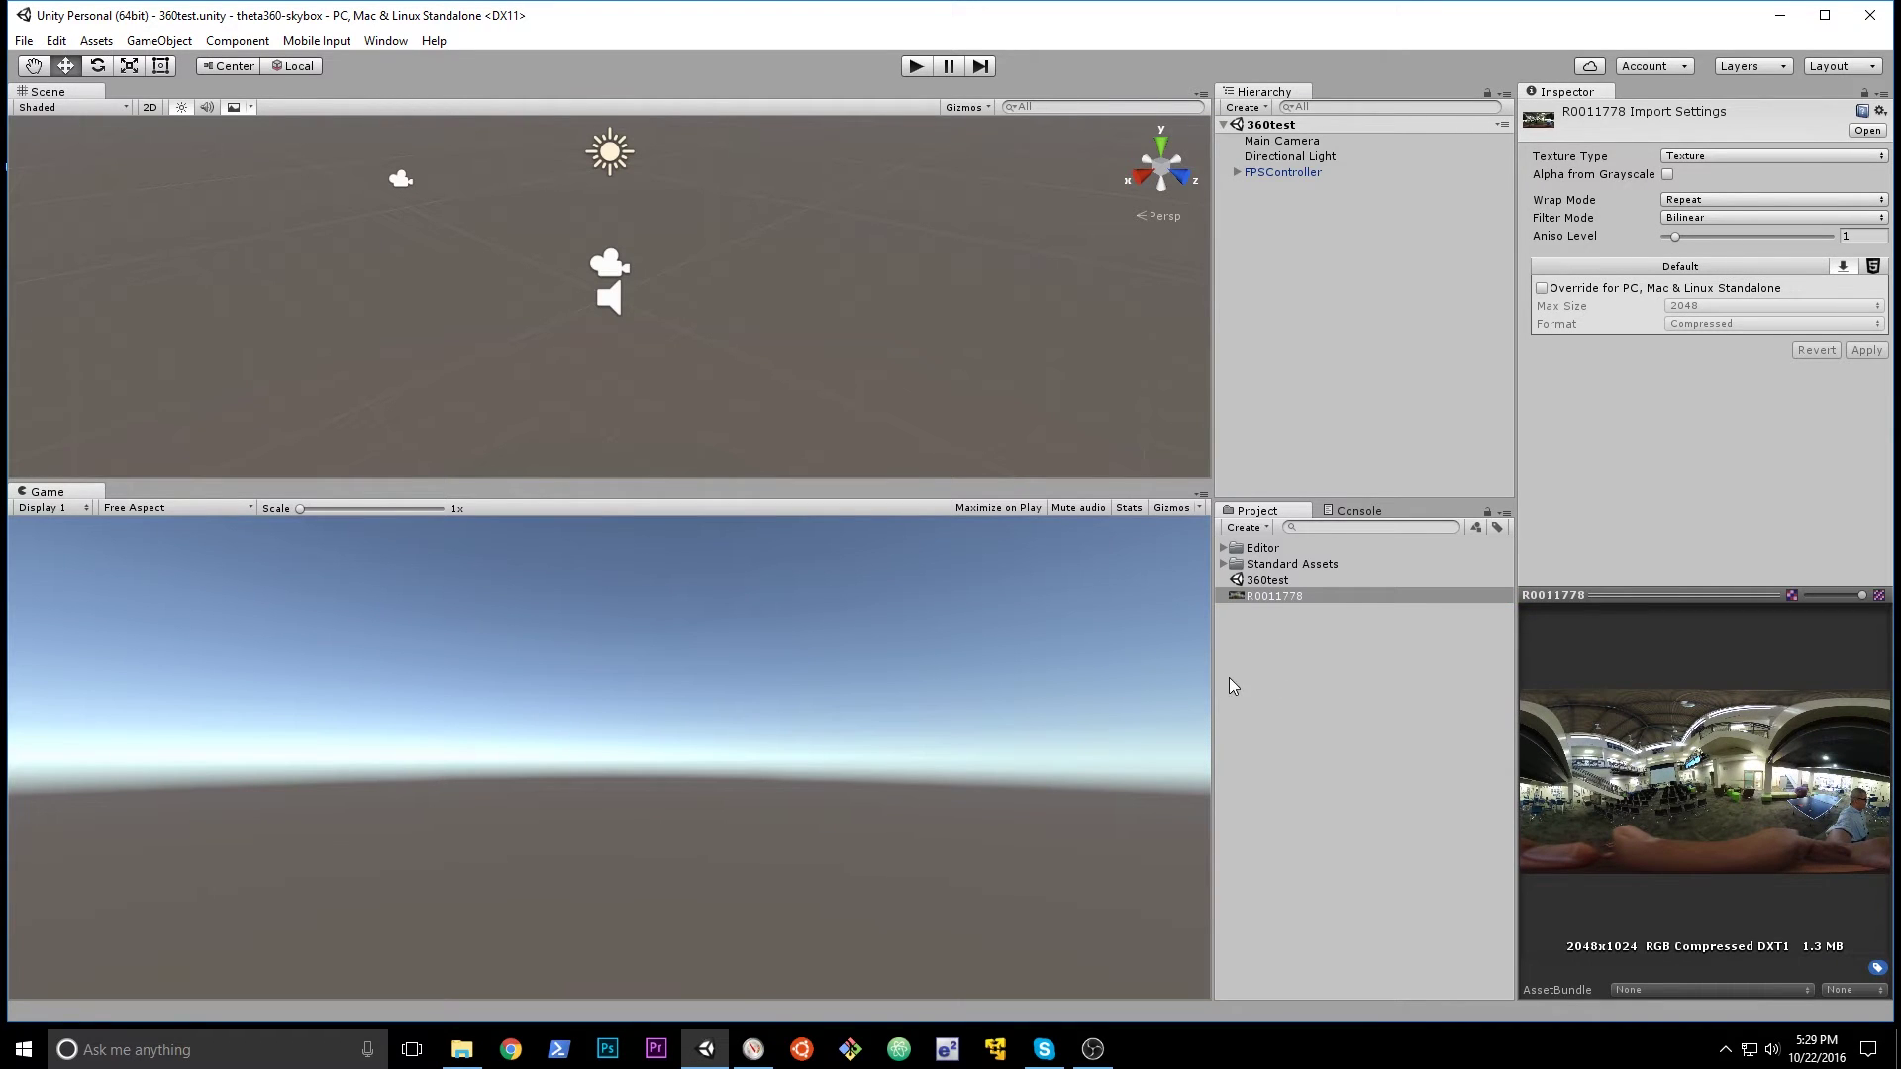
left_click(1244, 434)
left_click_drag(1212, 447, 1142, 450)
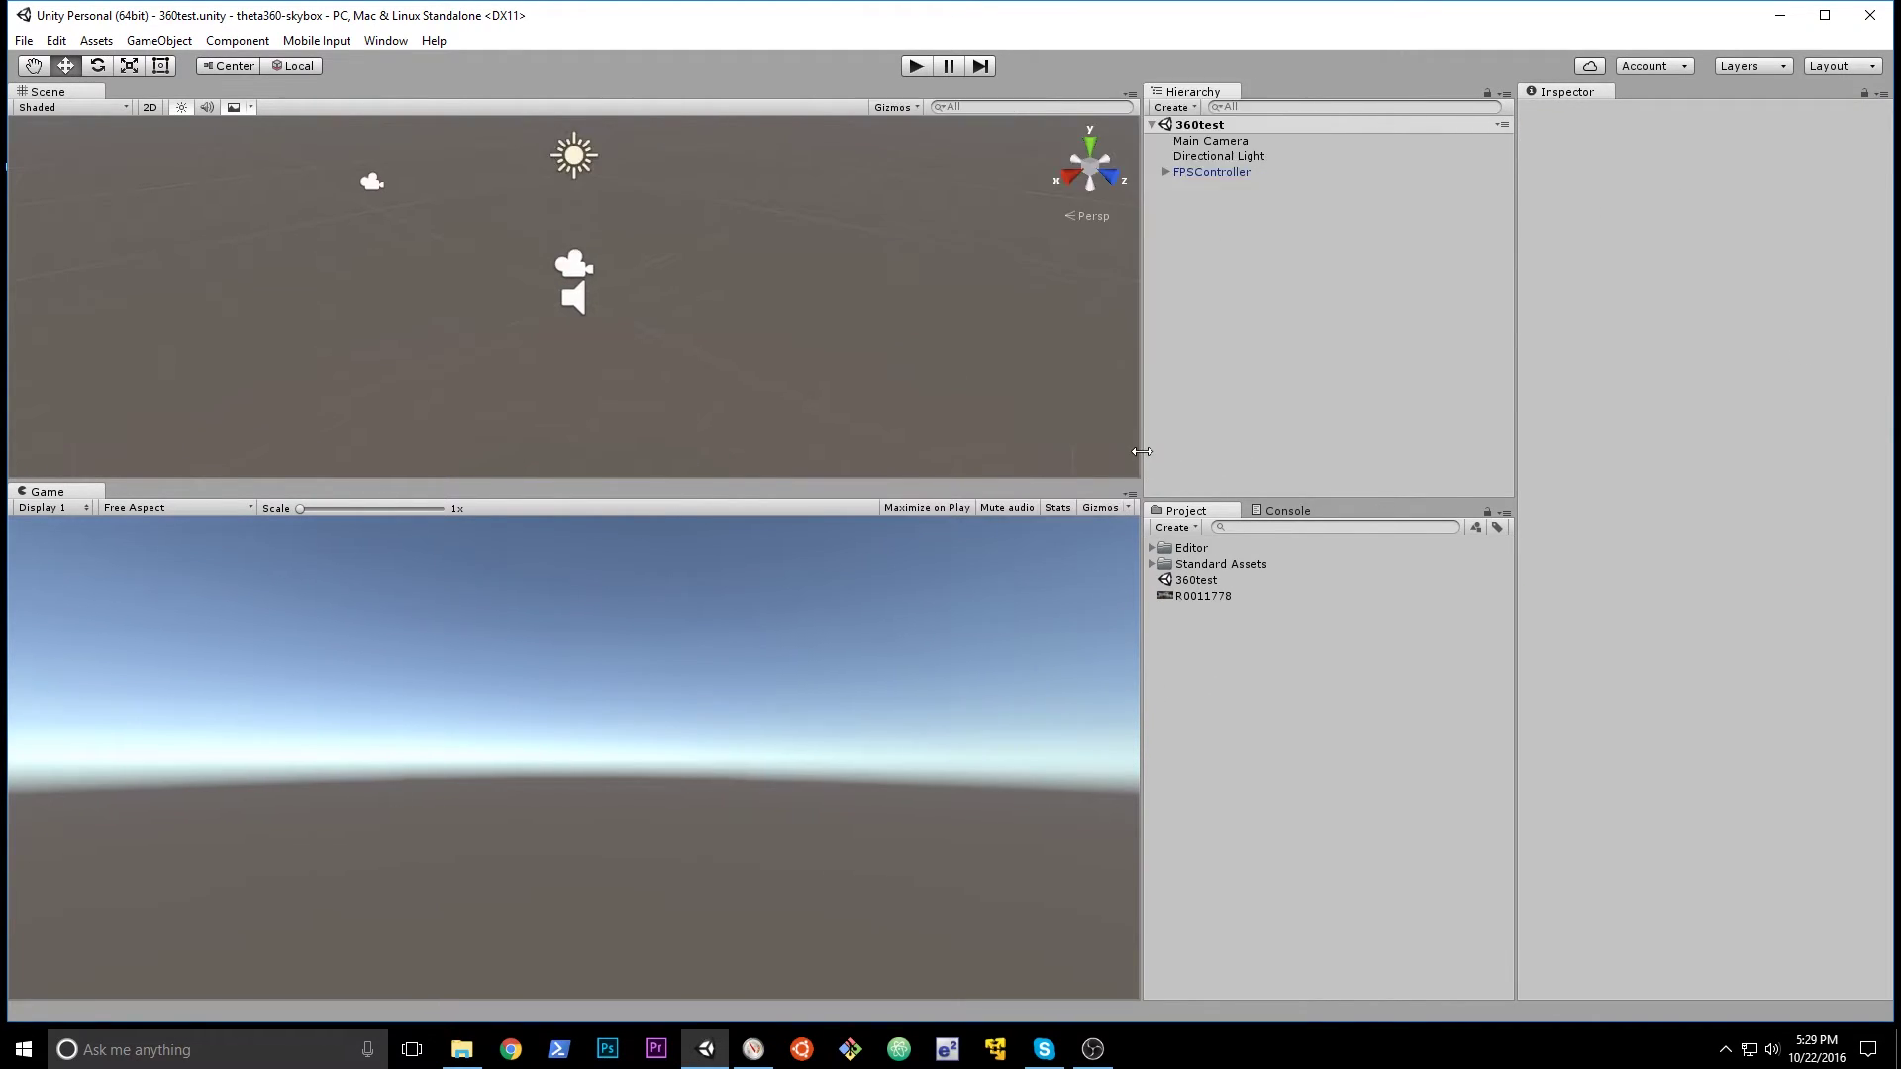
Reselect the R0011778 photo asset and open it in an external image viewer.
left_click(1199, 596)
right_click(1195, 597)
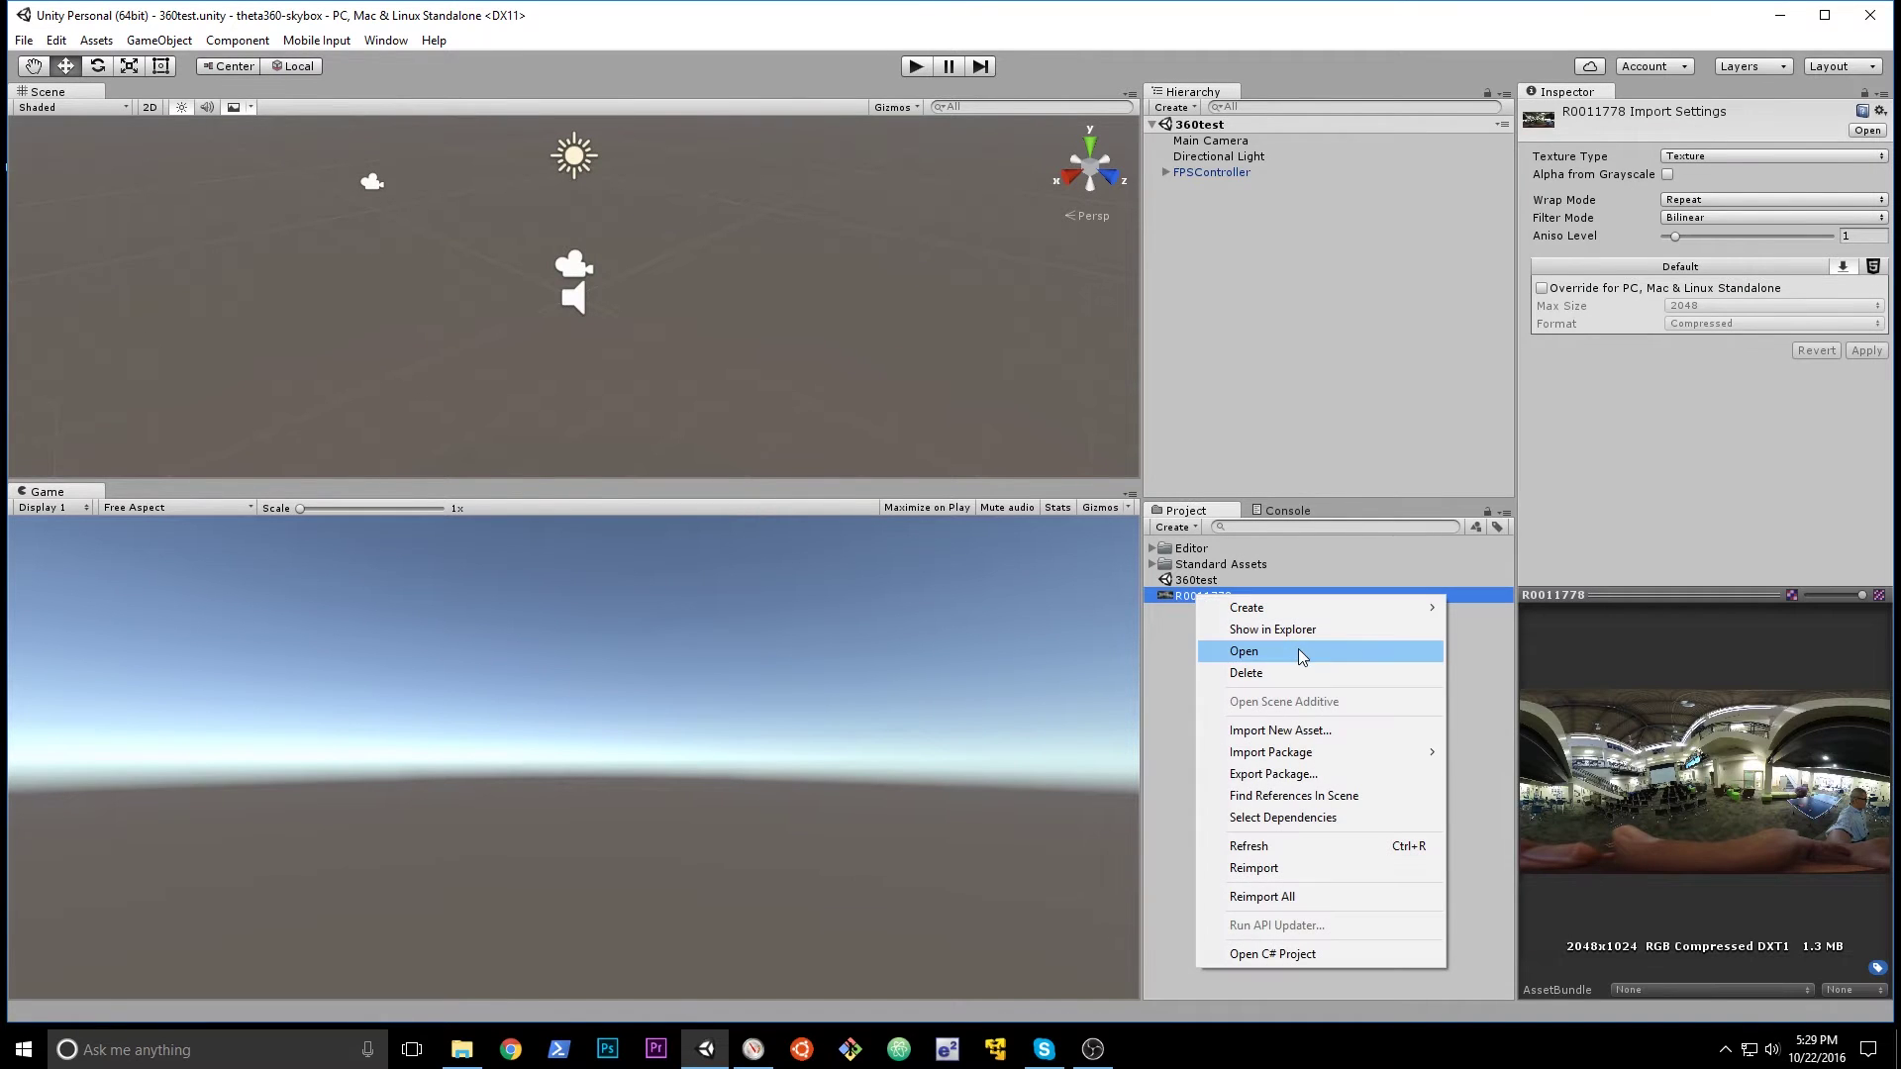
left_click(1184, 709)
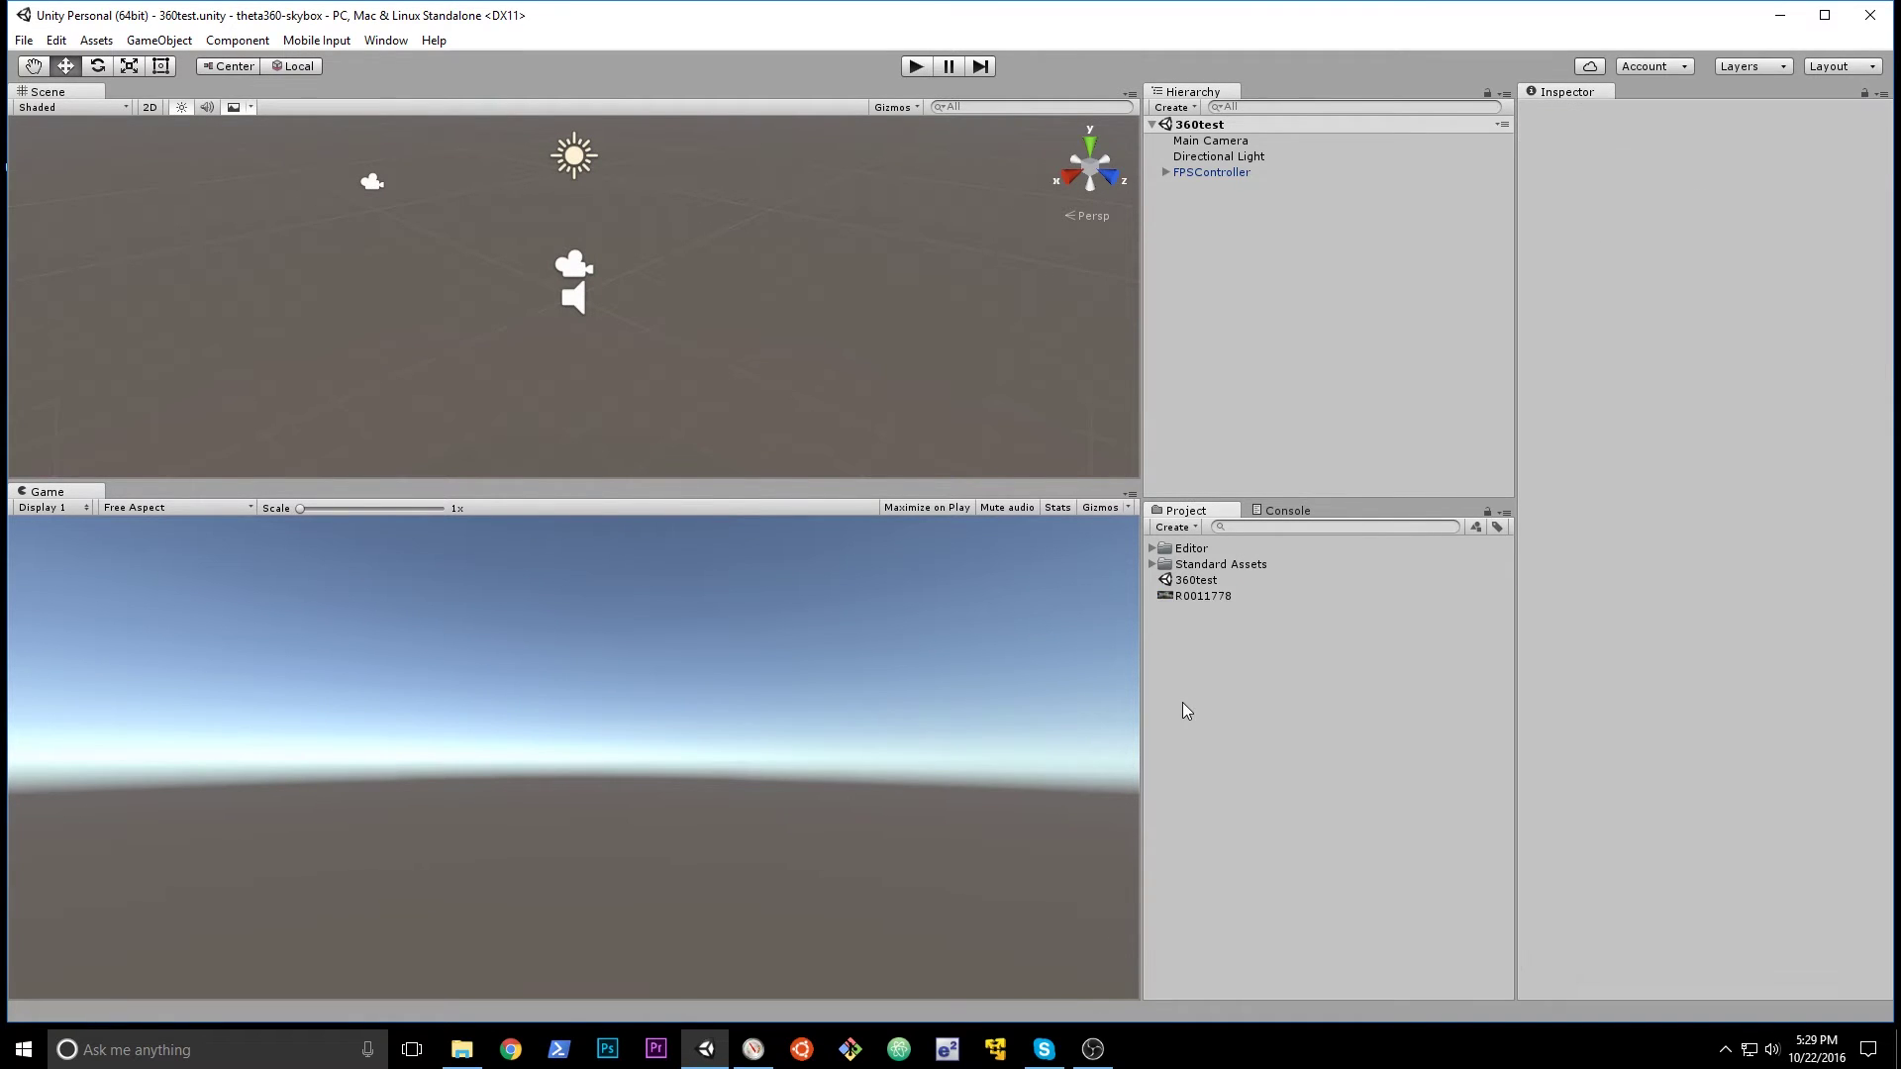
left_click(1206, 600)
double_click(1204, 596)
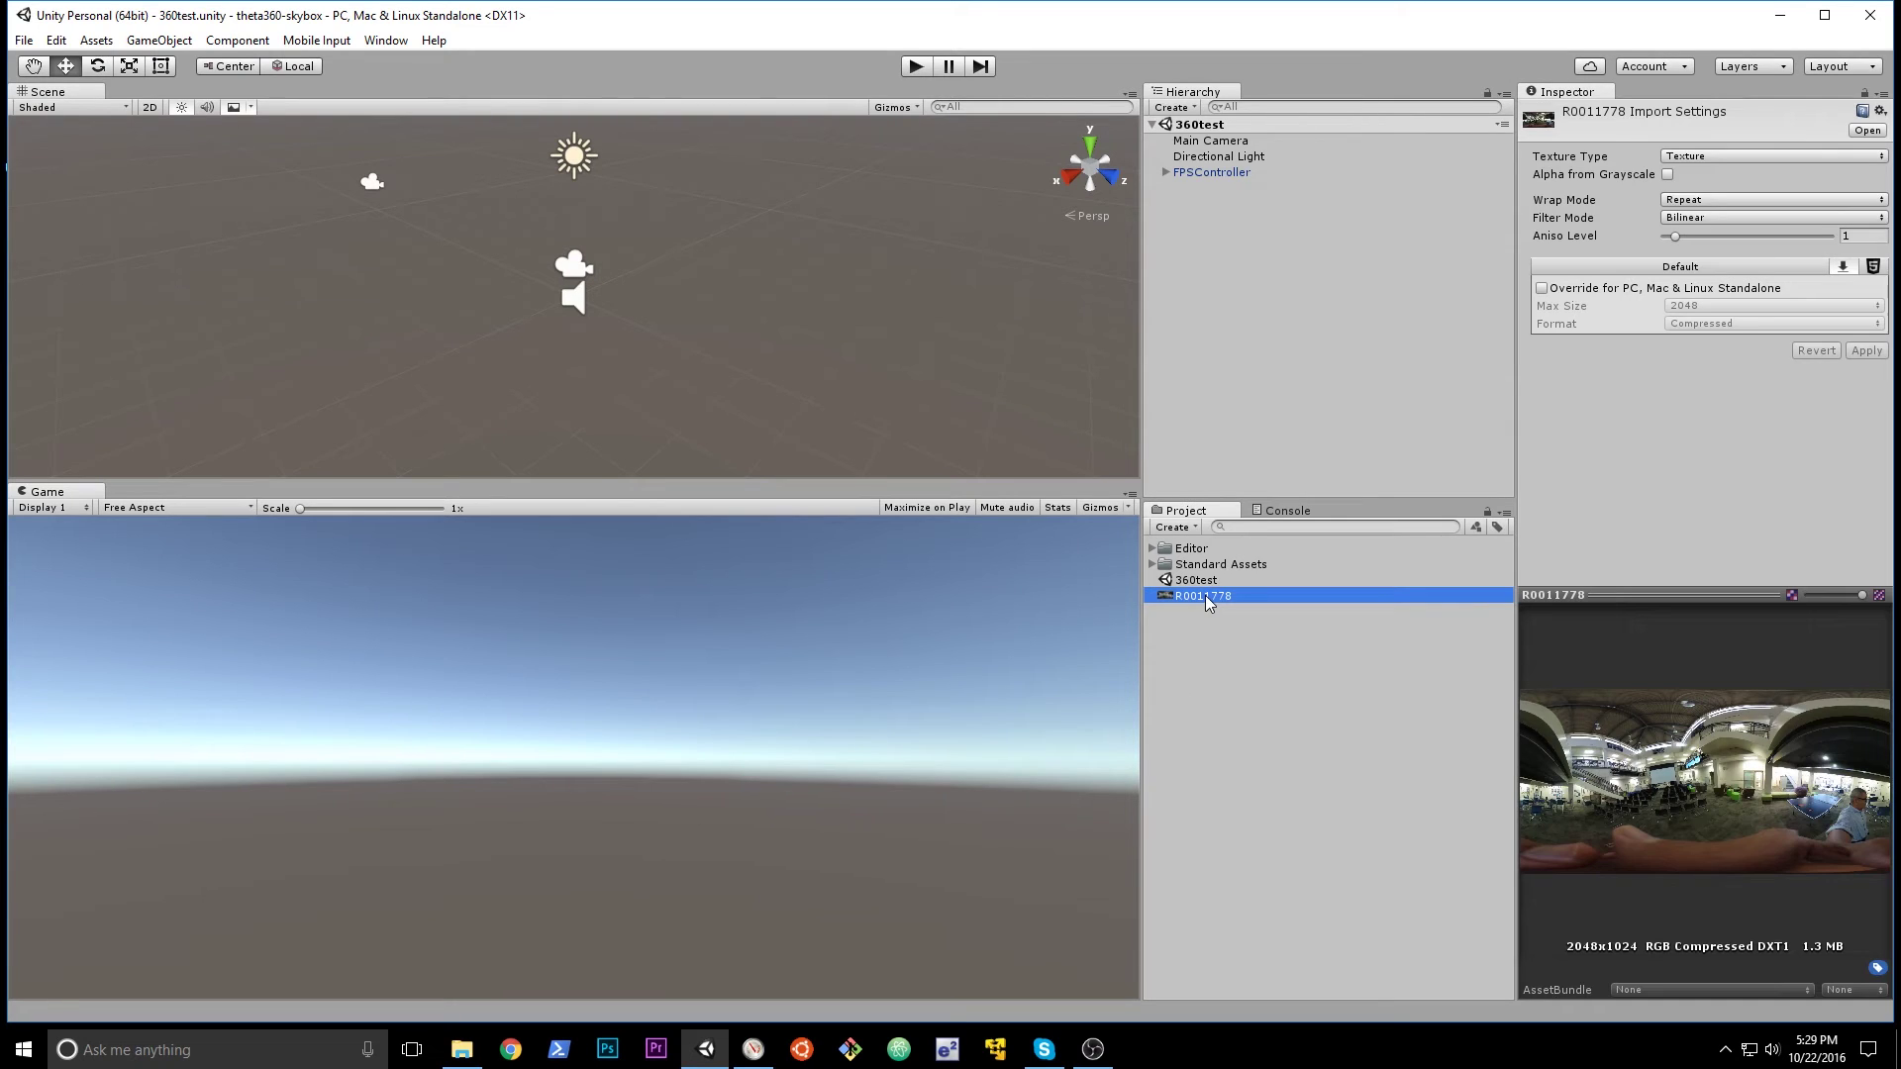
Close the image viewer and rename the R0011778 asset to classroom.
key("alt+F4")
left_click(1193, 598)
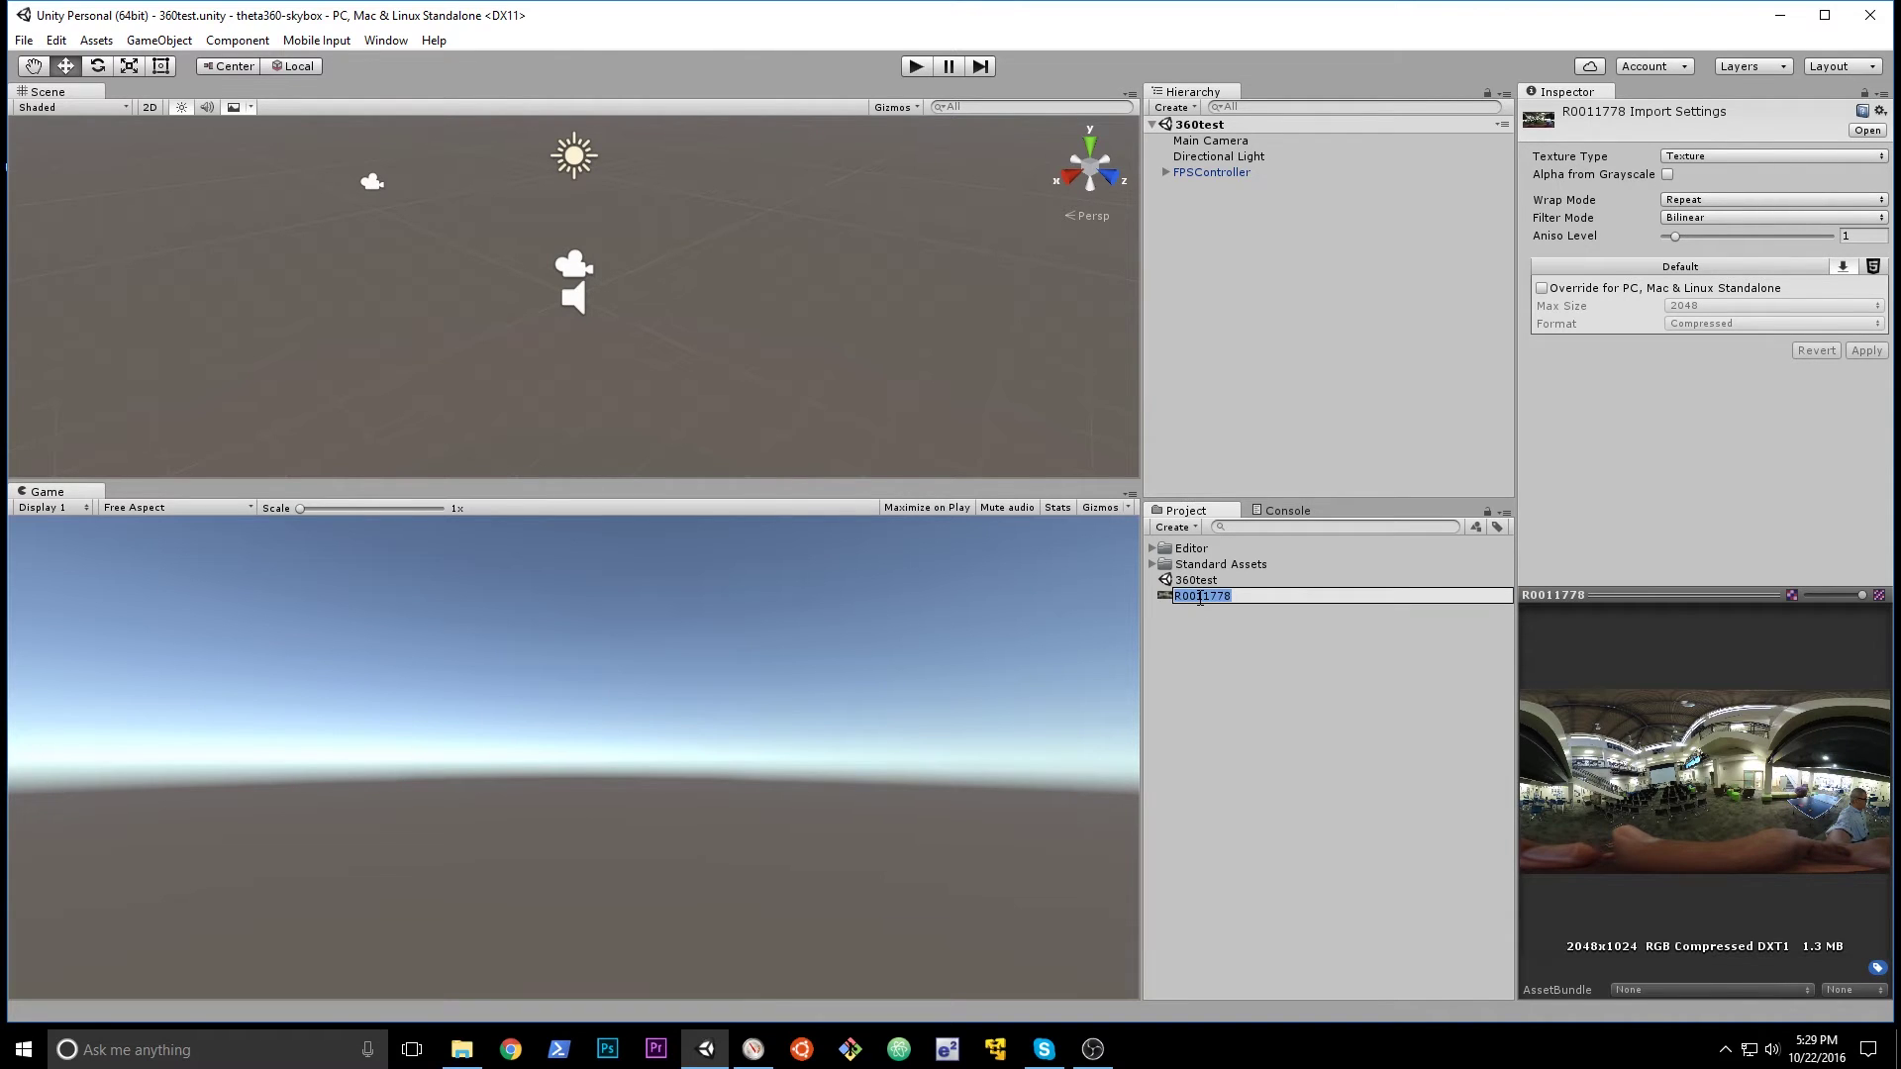
type("classroom")
left_click(1198, 596)
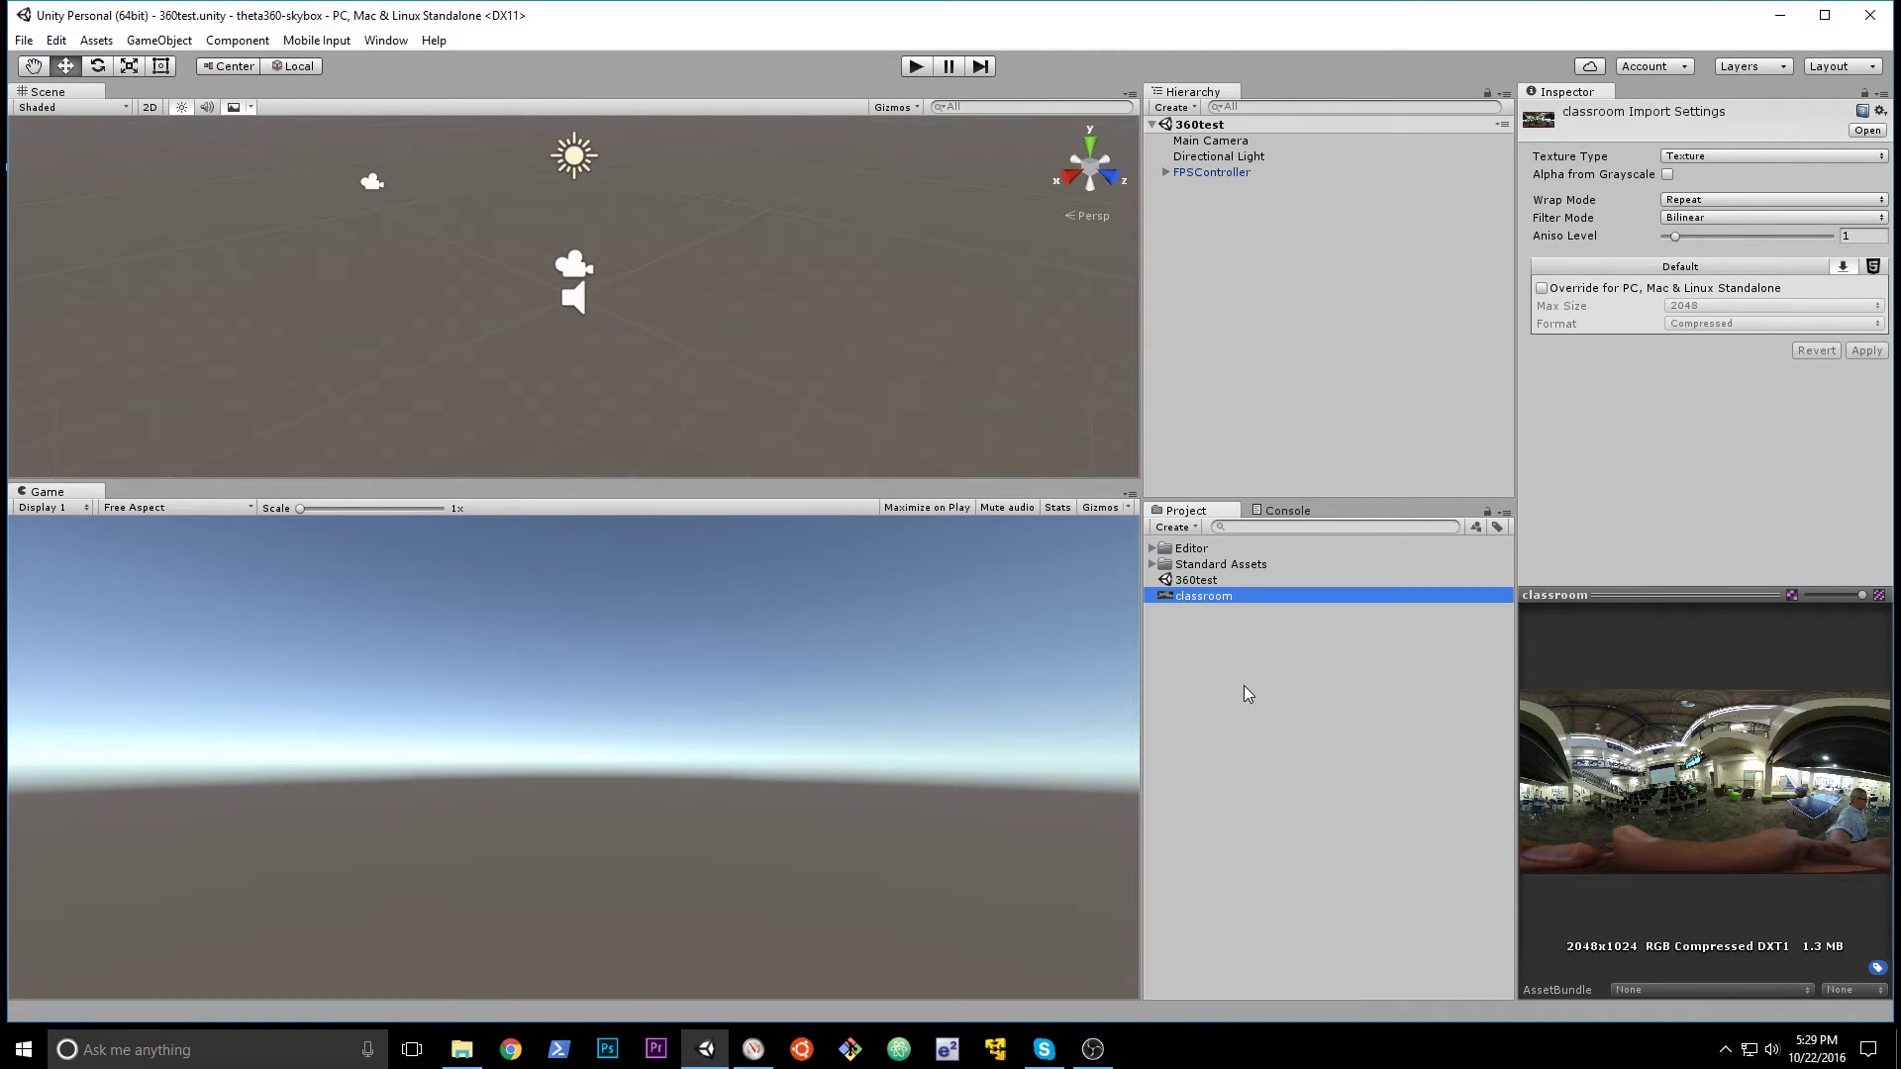
right_click(1179, 633)
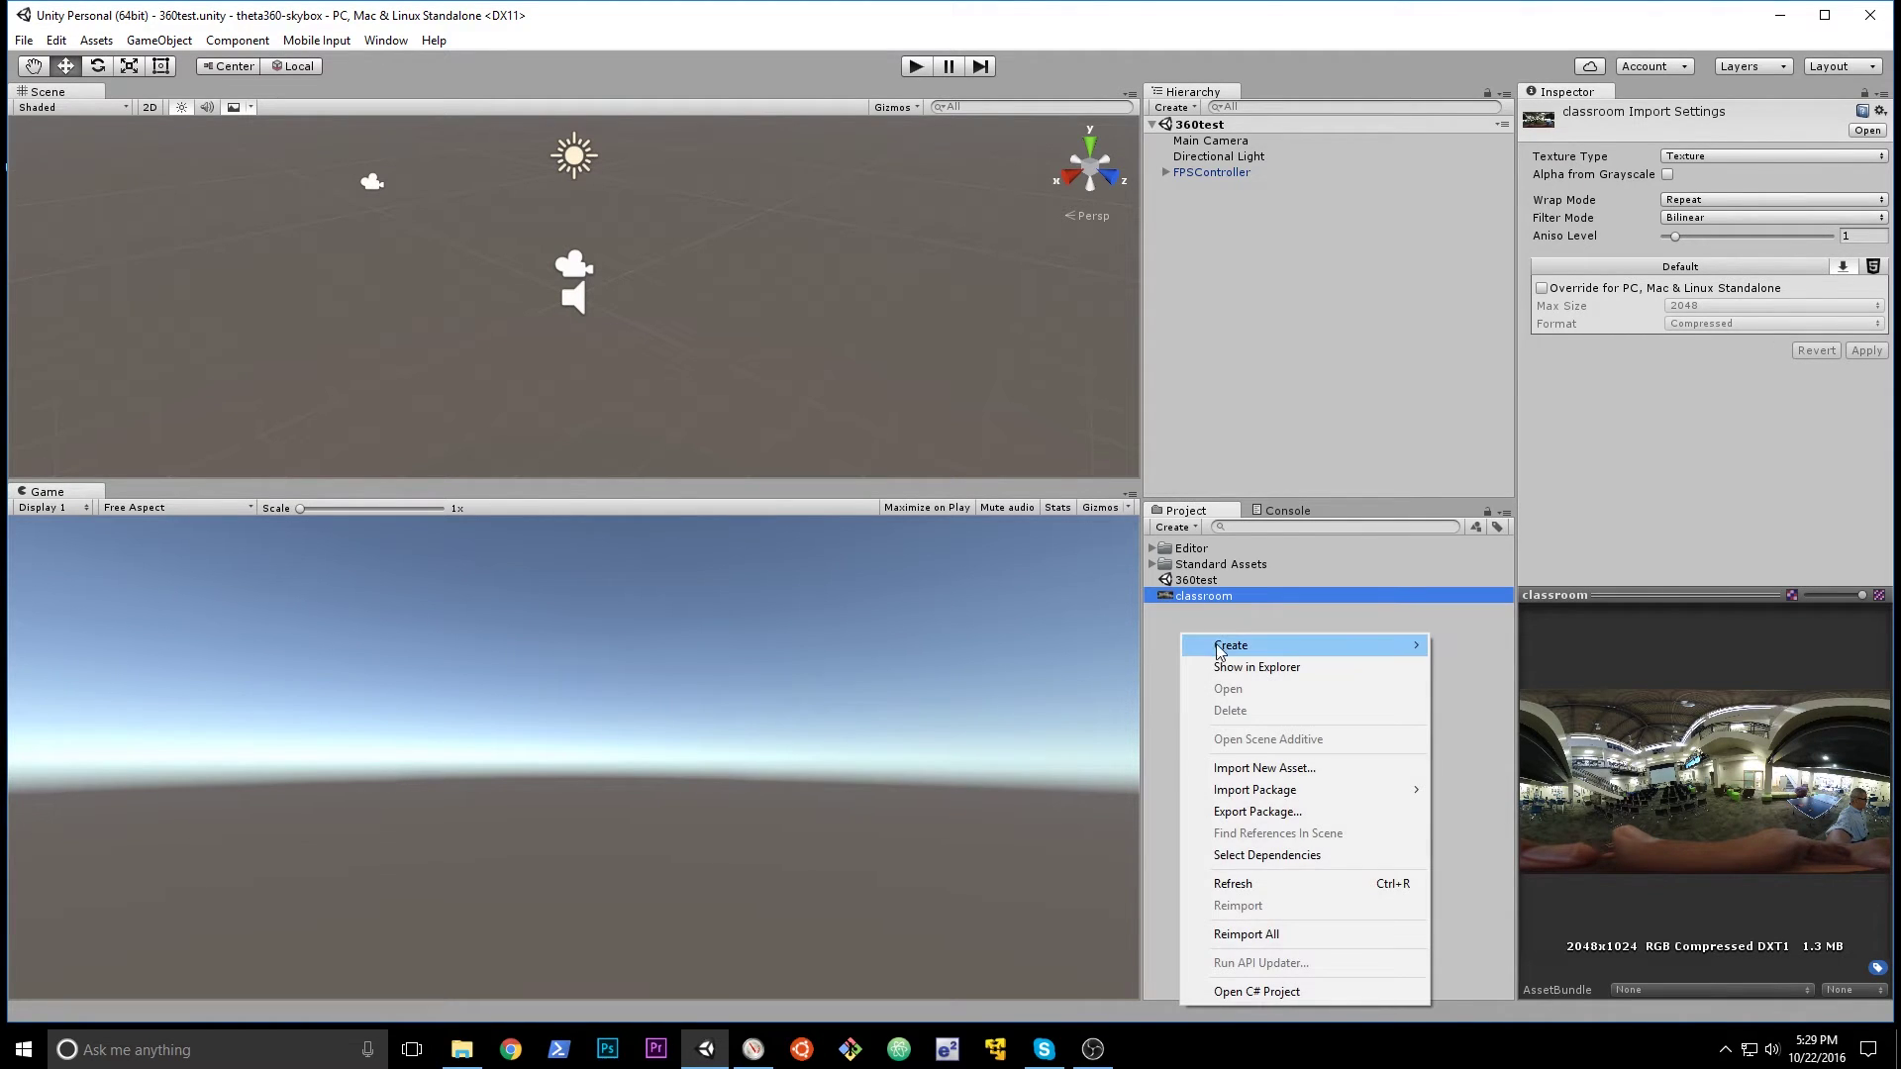
Create a new folder named Images in the project assets.
mouse_move(1222, 649)
left_click(1485, 124)
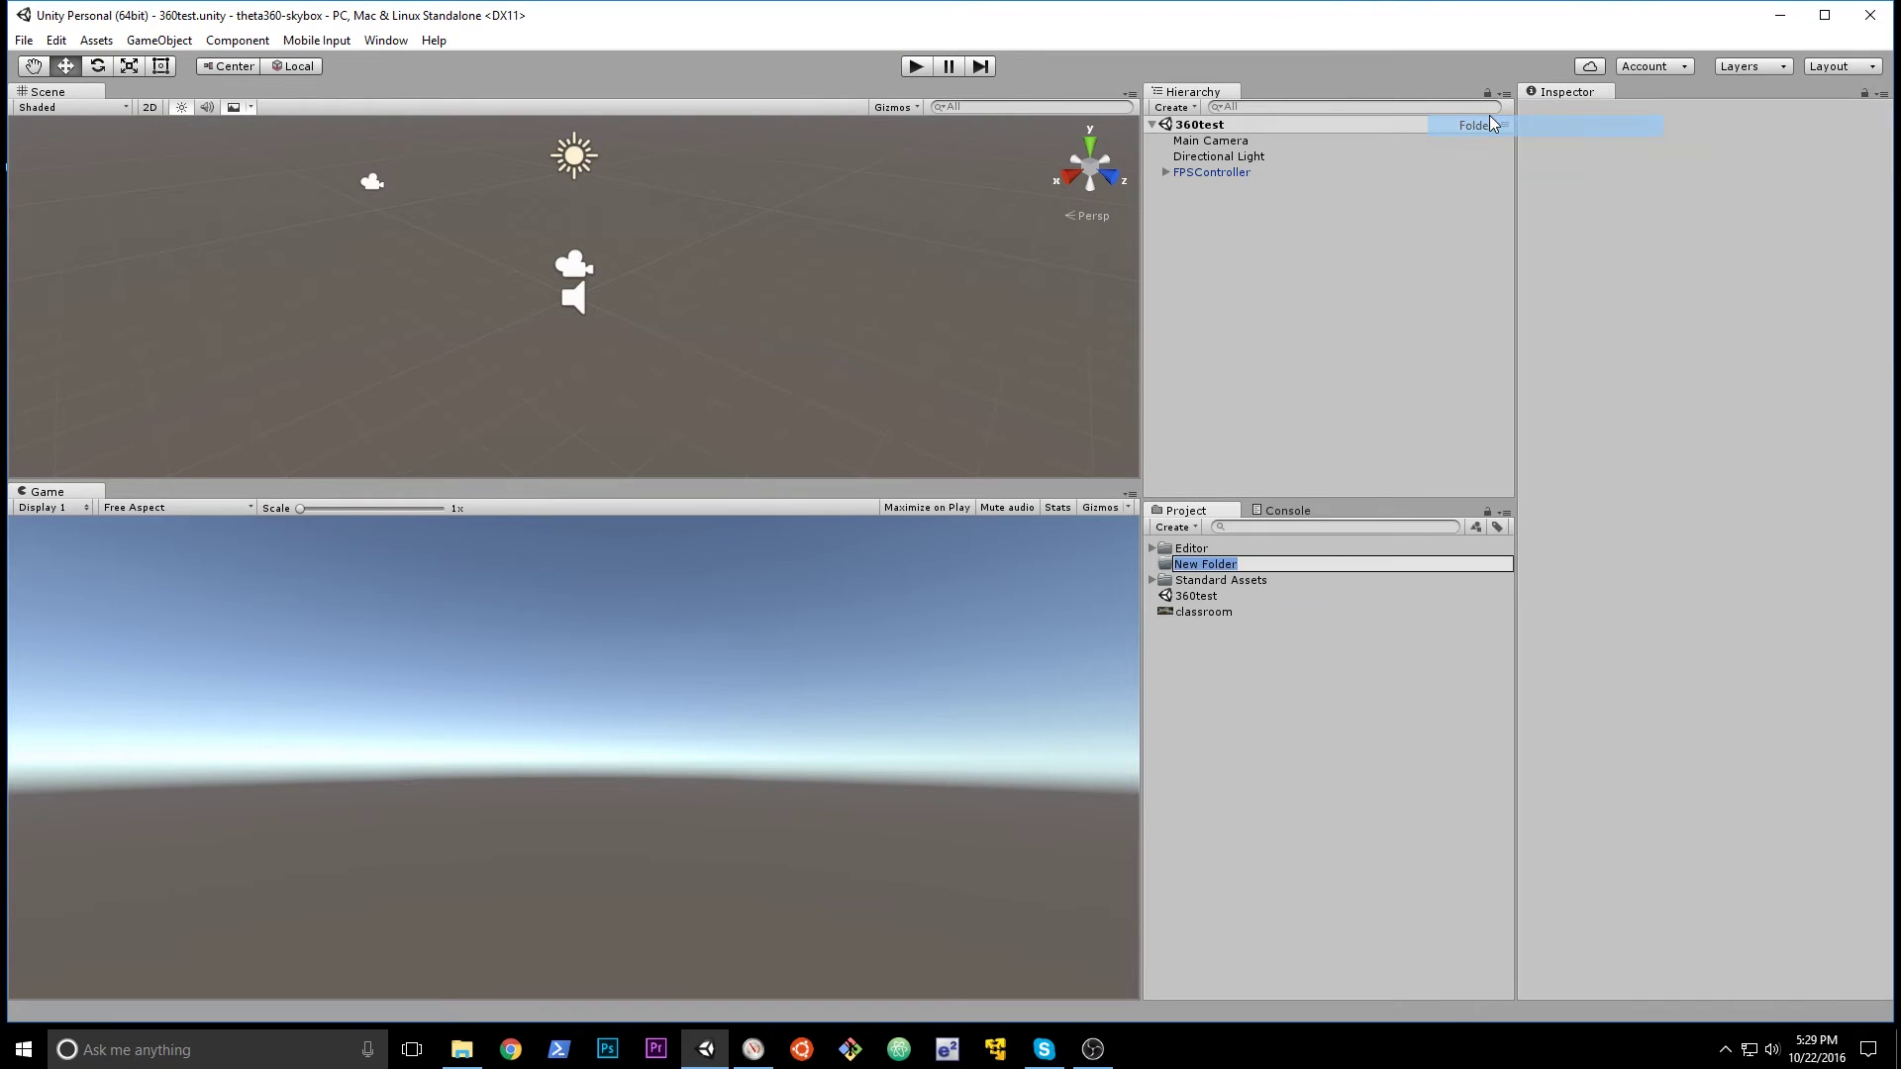
type("Images")
key("Return")
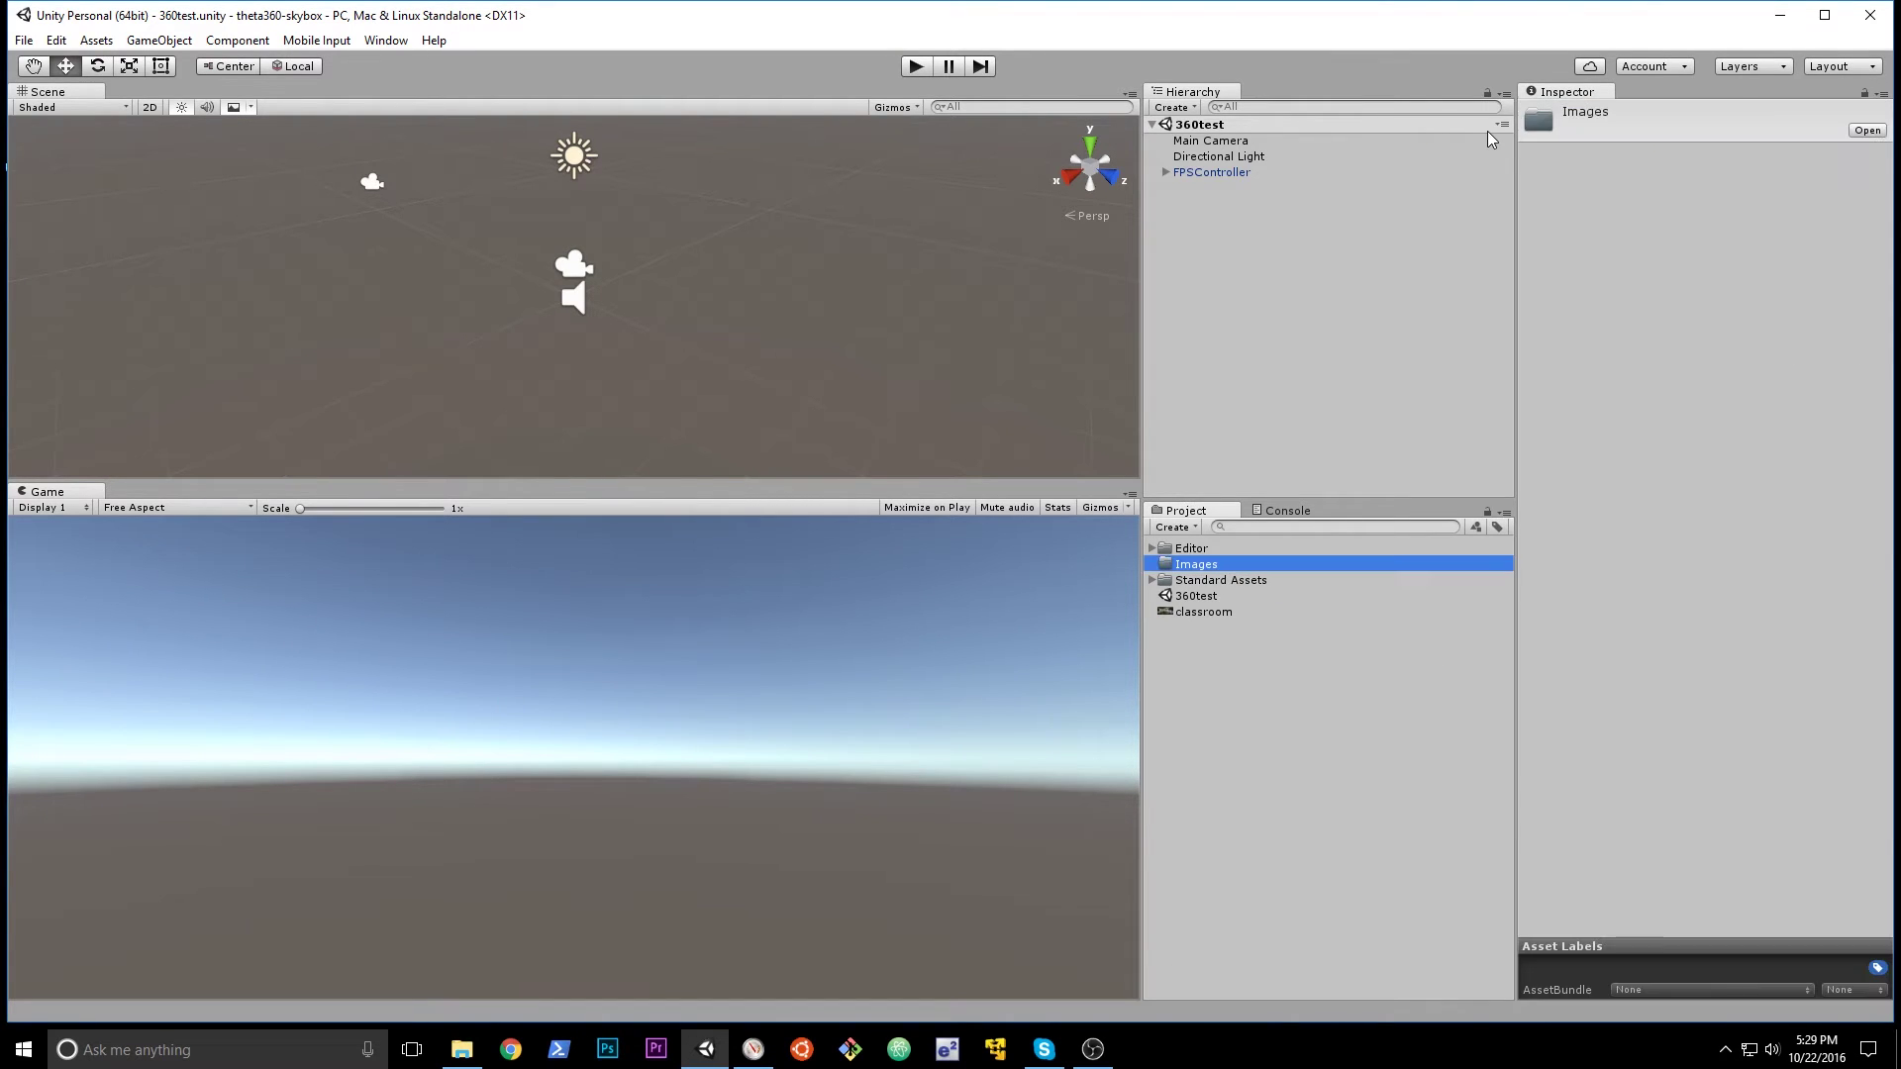
Move the classroom photo into the Images folder and expand it to show the photo.
double_click(1225, 612)
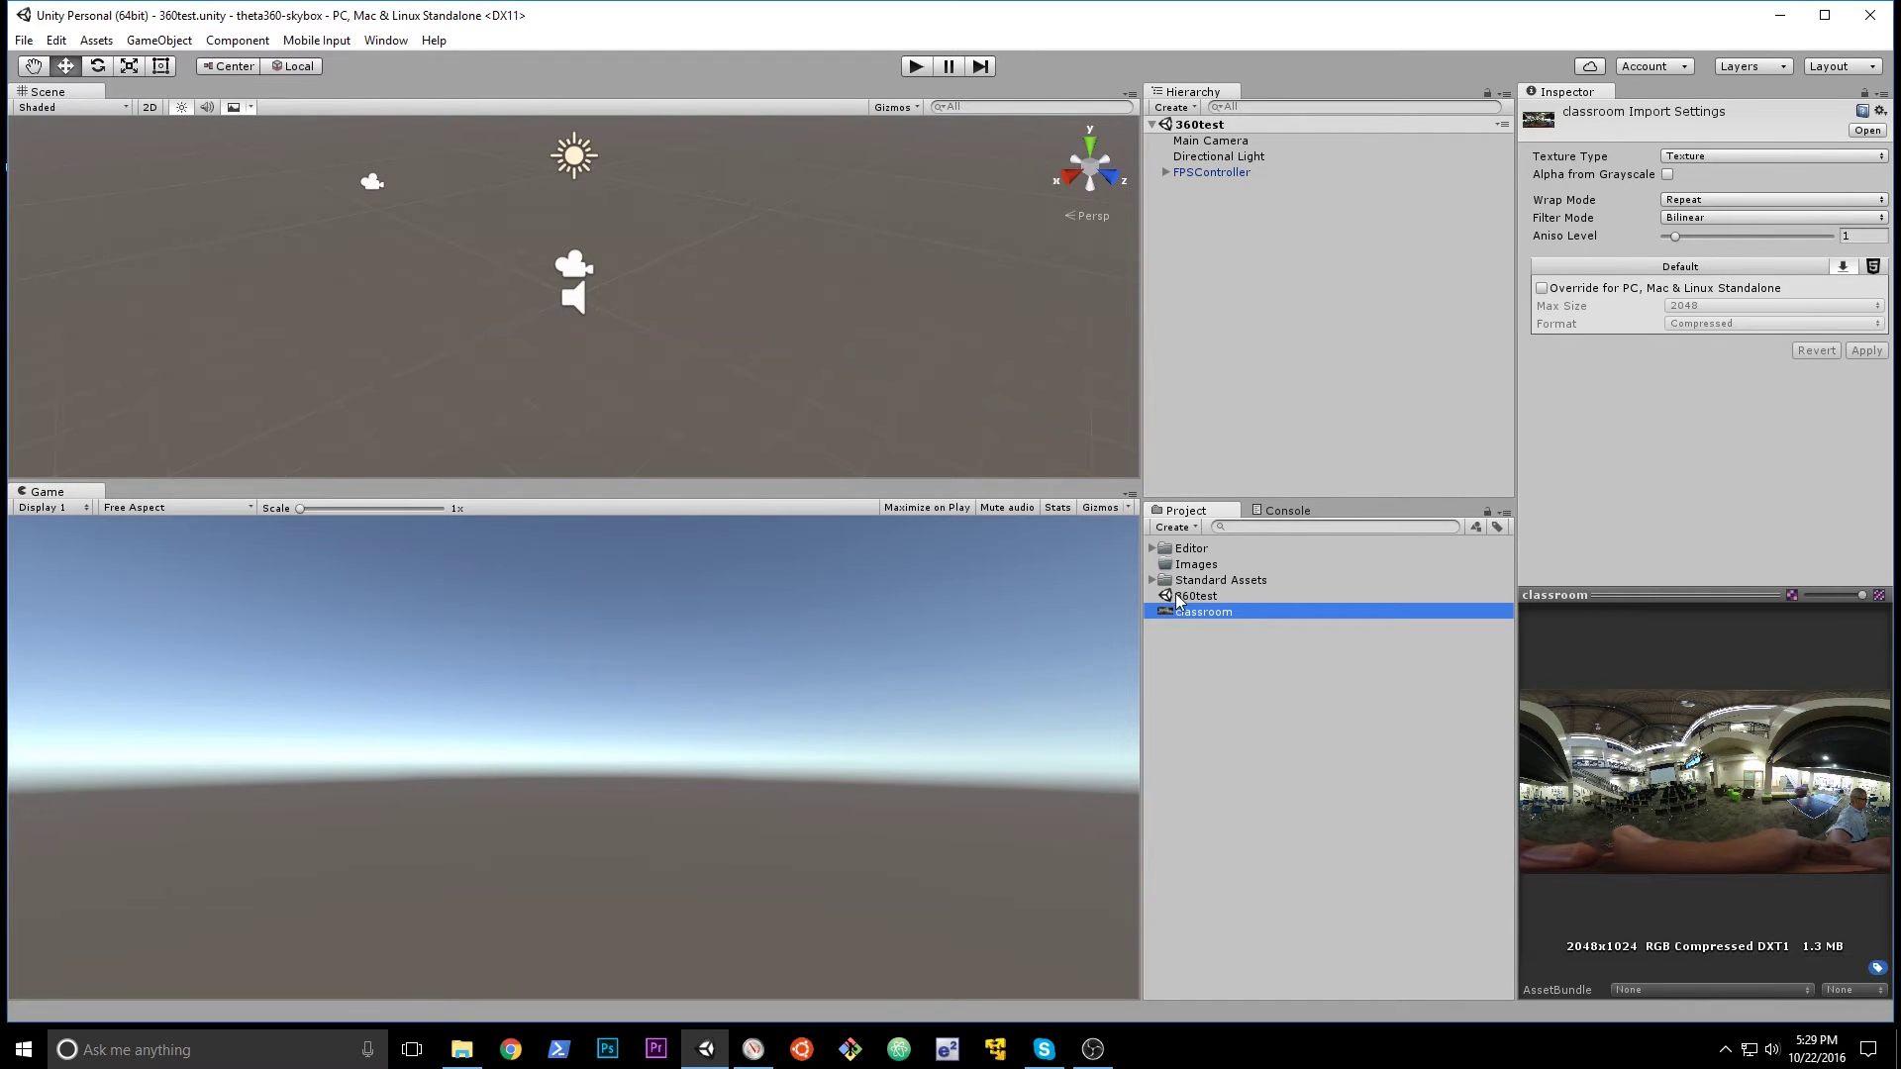
left_click_drag(1178, 611, 1139, 563)
left_click(1156, 564)
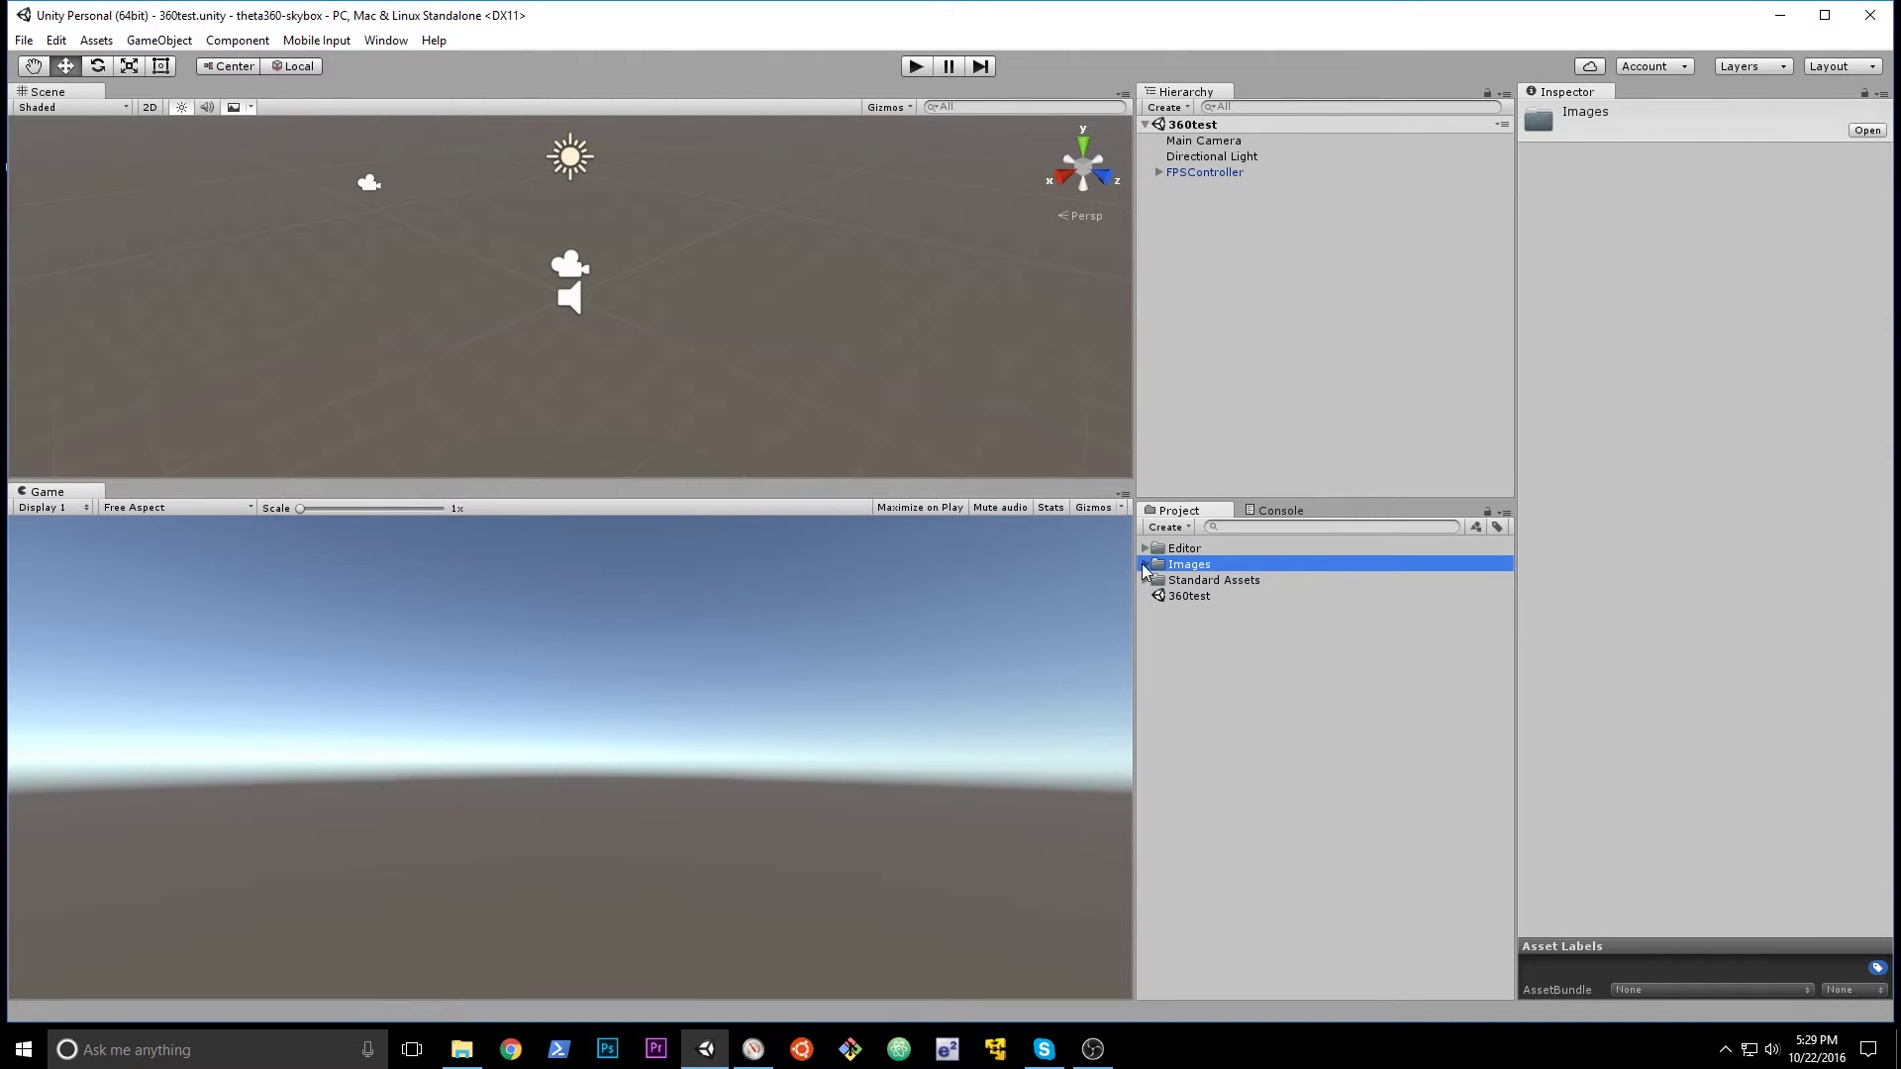
left_click(1145, 564)
left_click(1198, 581)
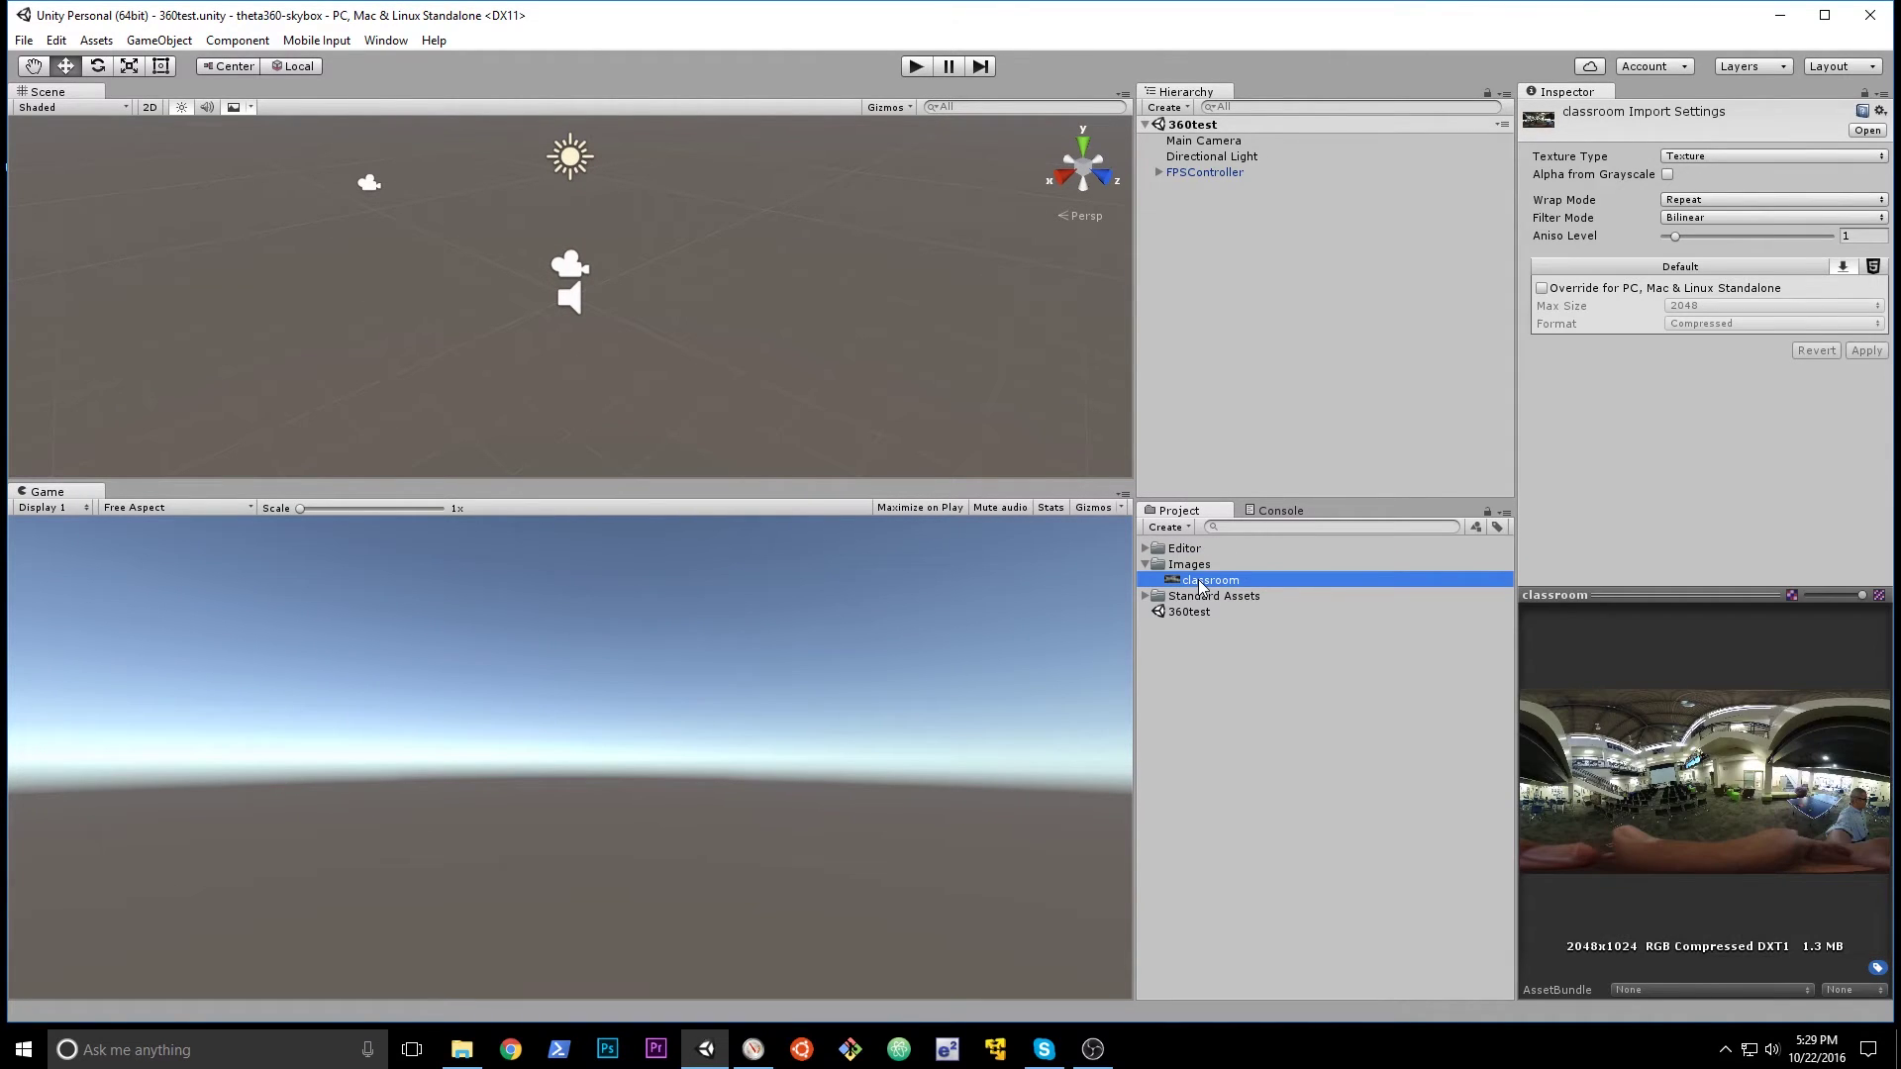
Set the classroom photo's Texture Type to Cubemap and apply the import setting.
left_click(1832, 156)
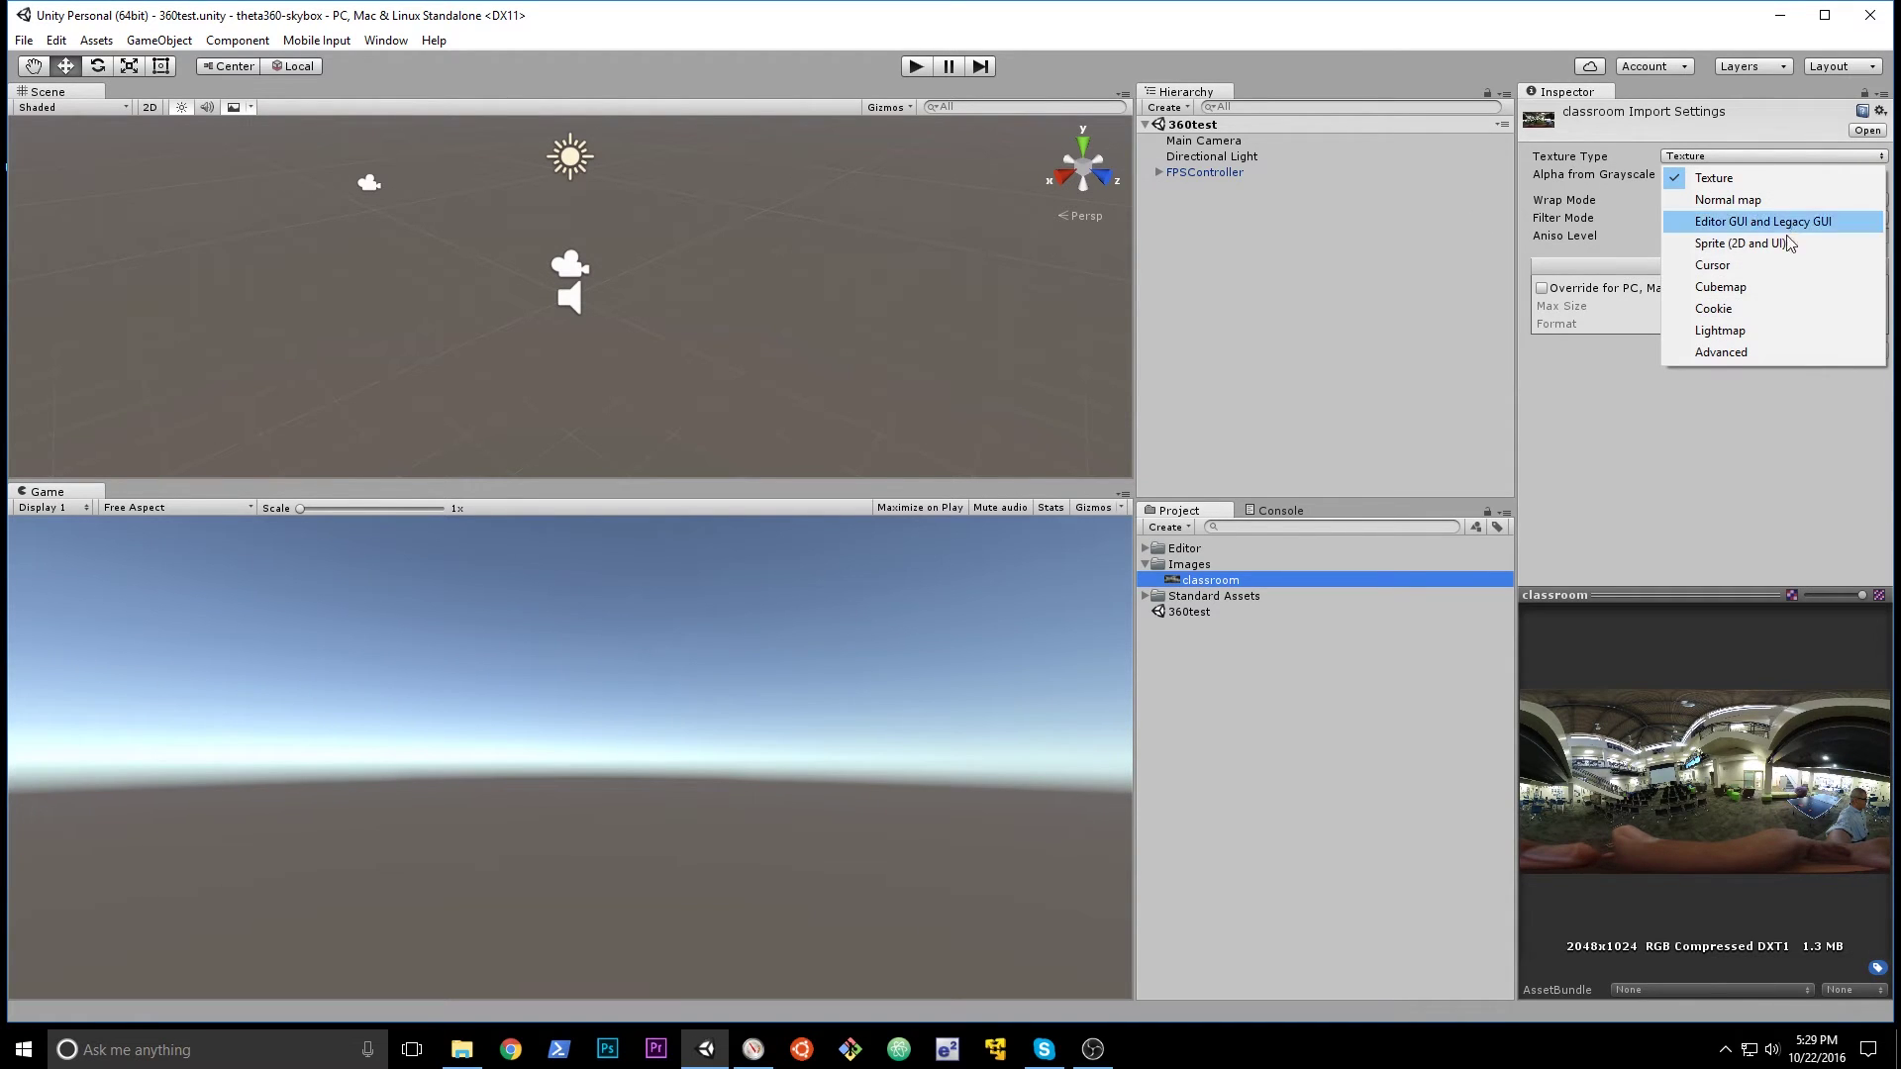
left_click(1785, 287)
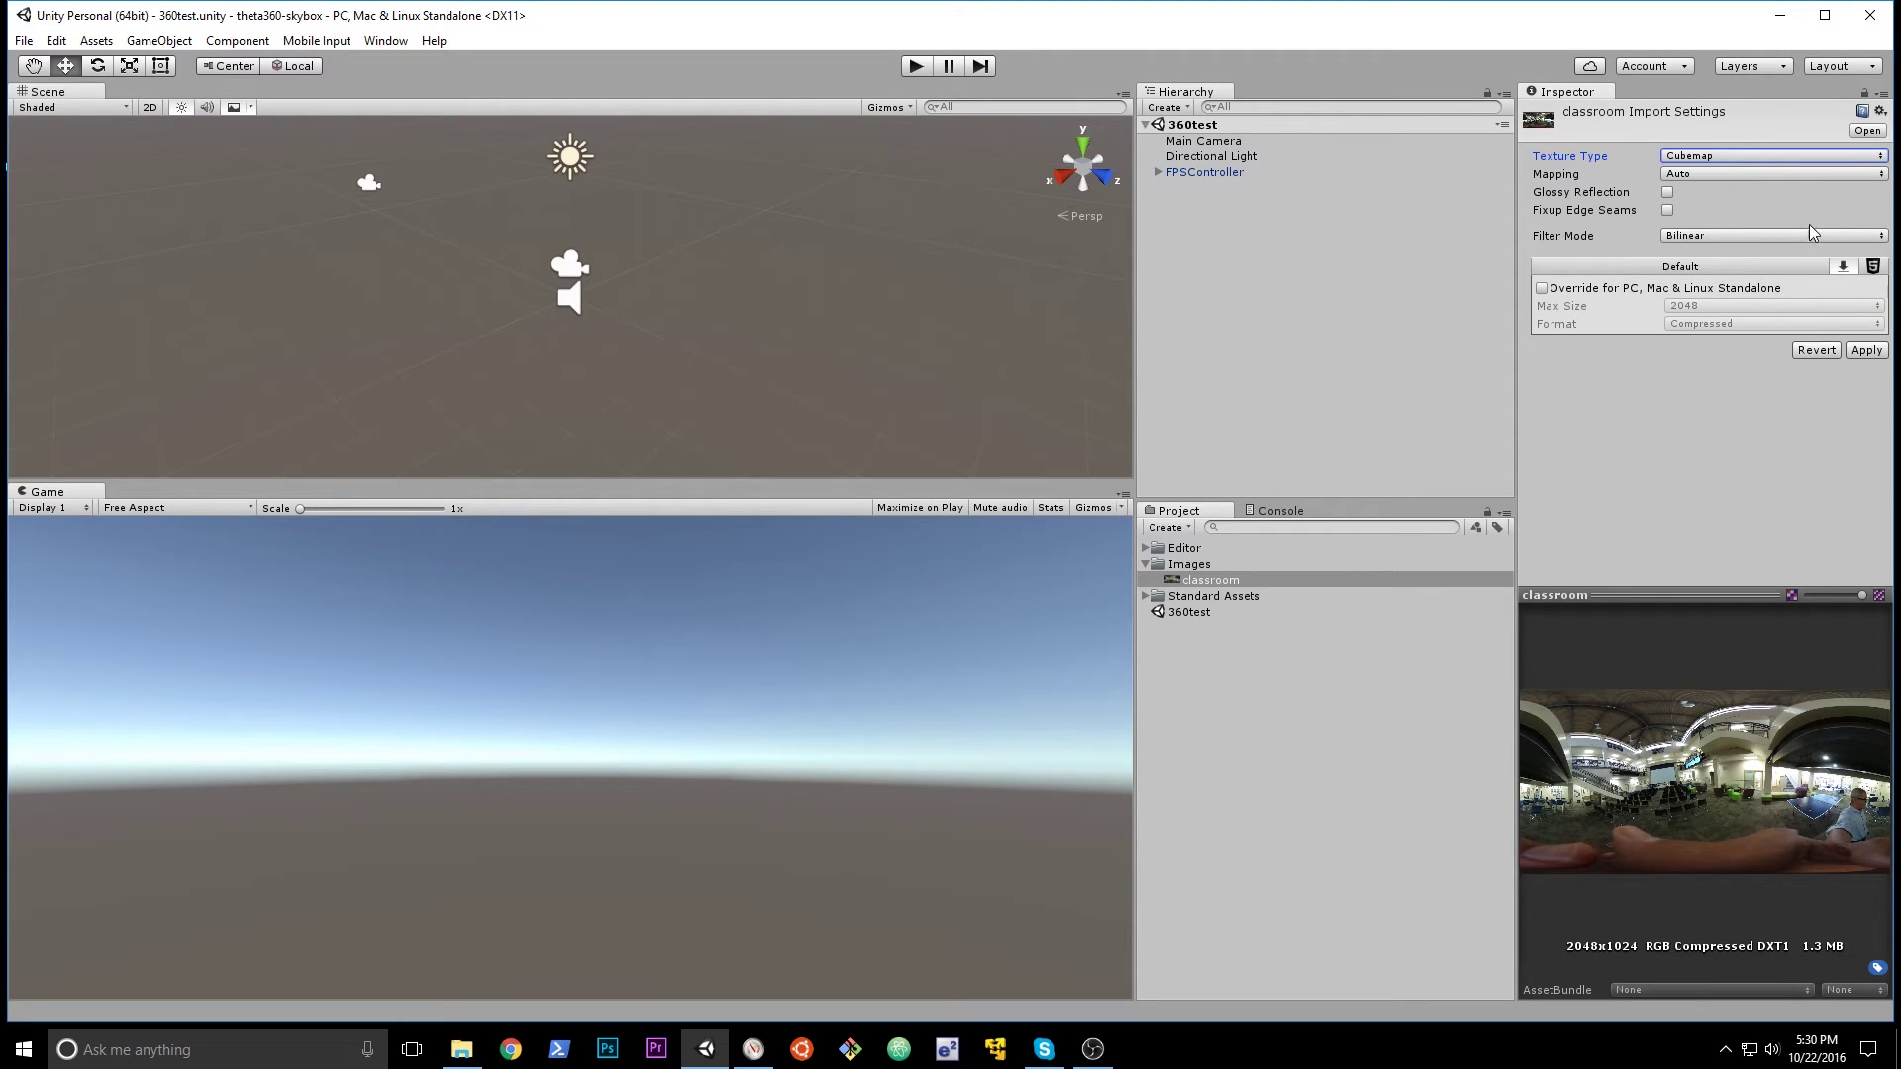
left_click(1880, 351)
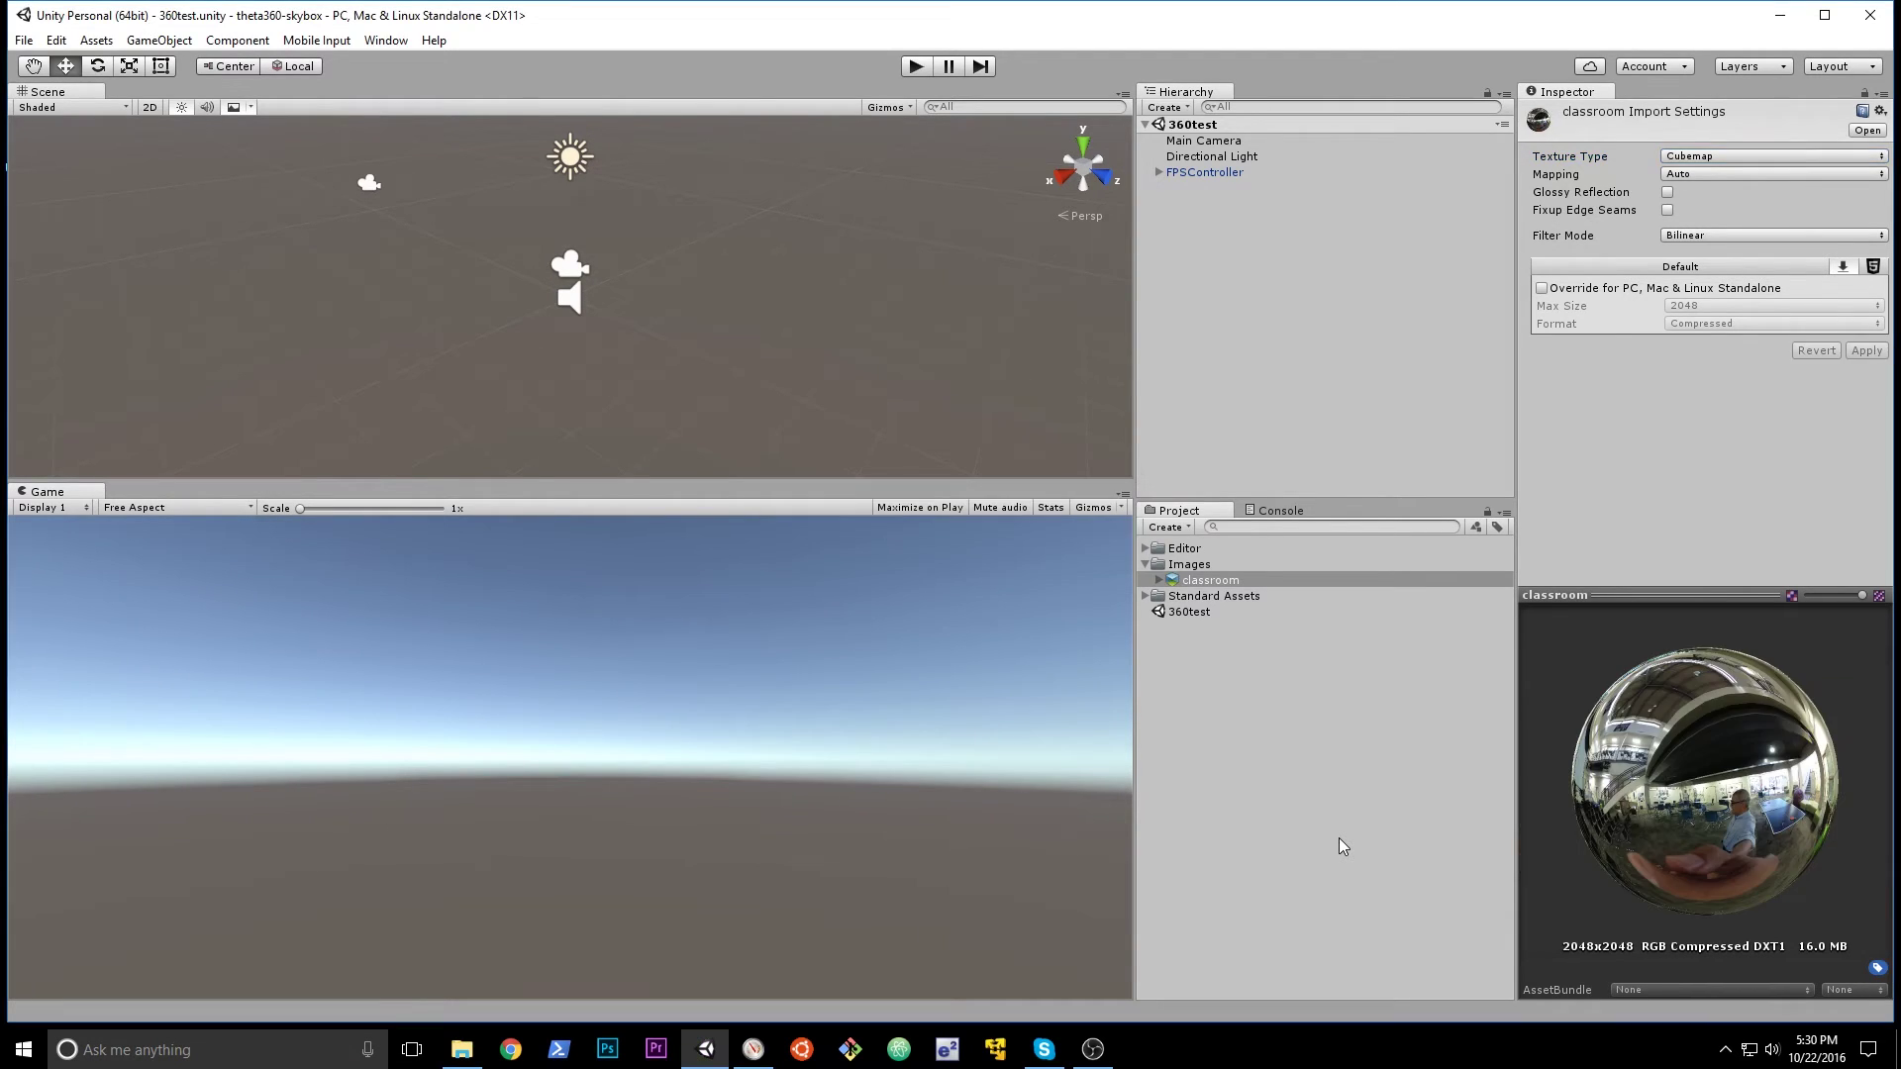
left_click(188, 45)
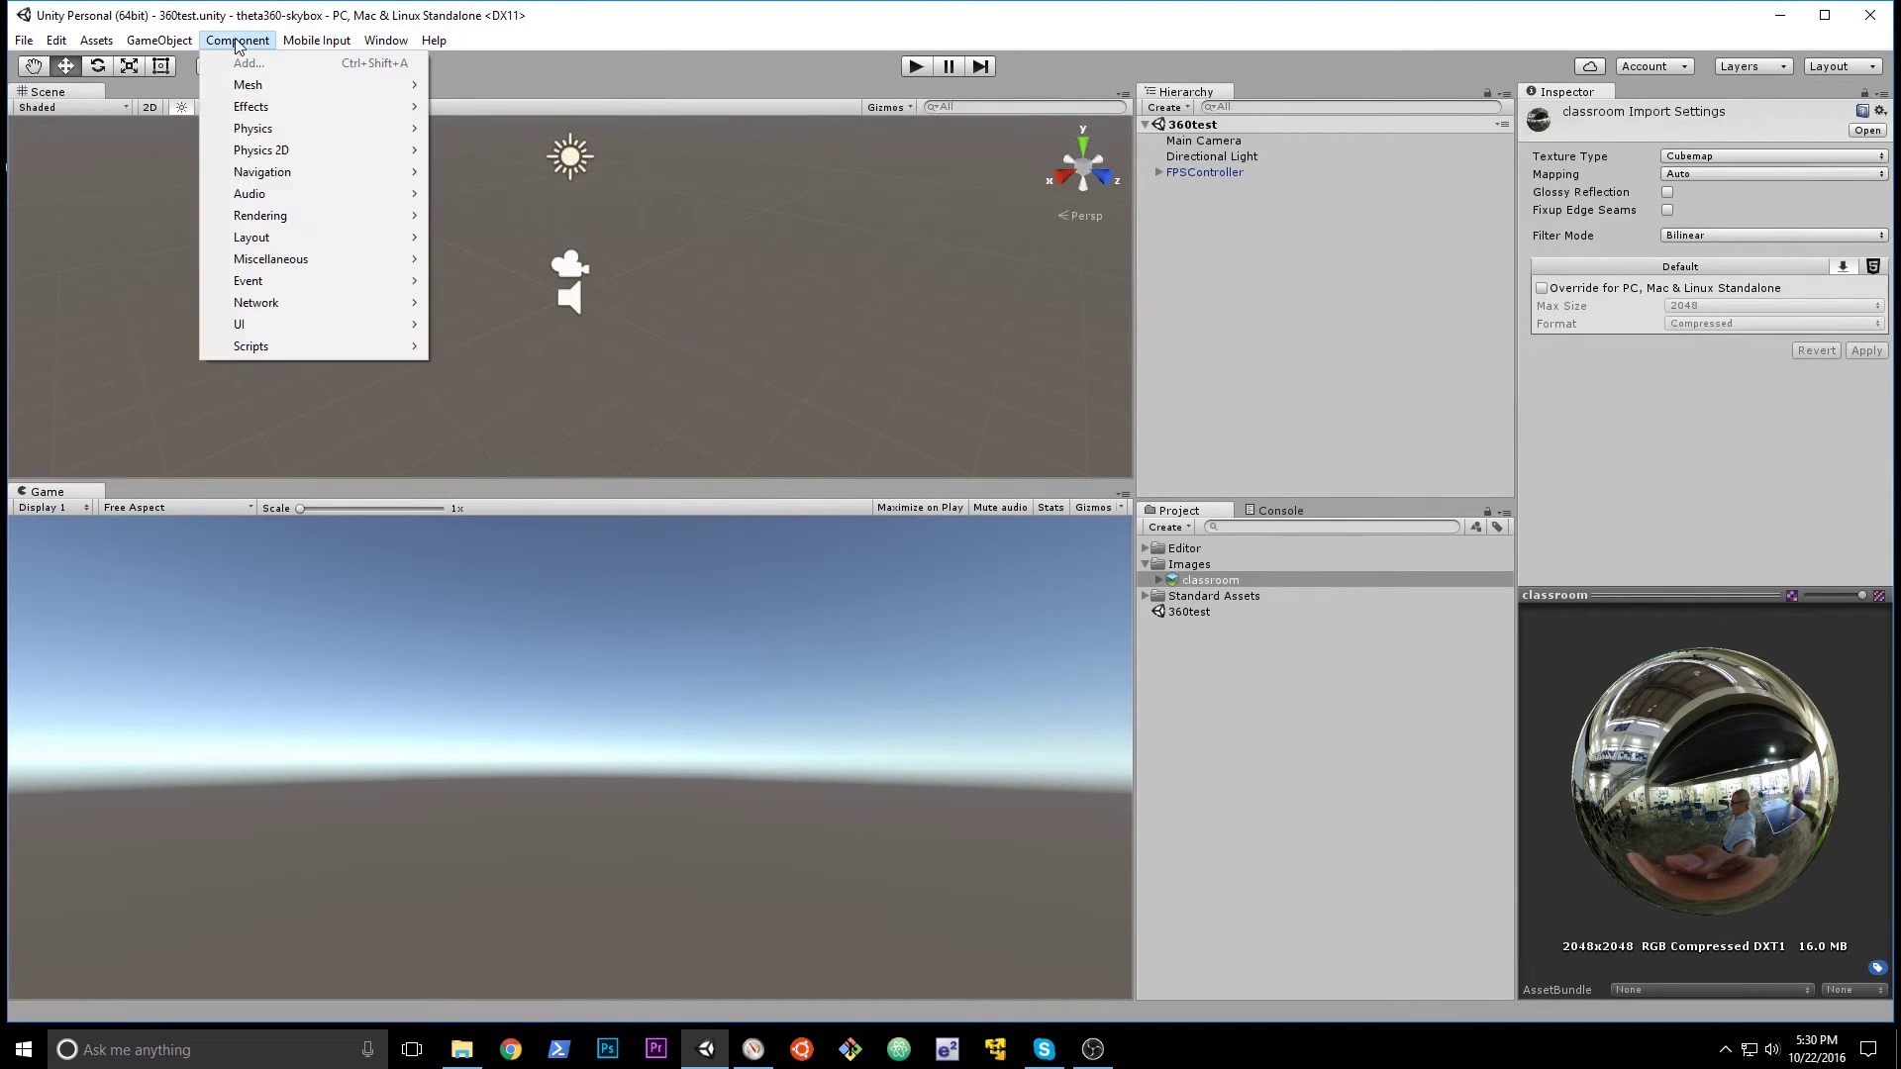
Add a Plane to the scene at the origin.
mouse_move(362, 107)
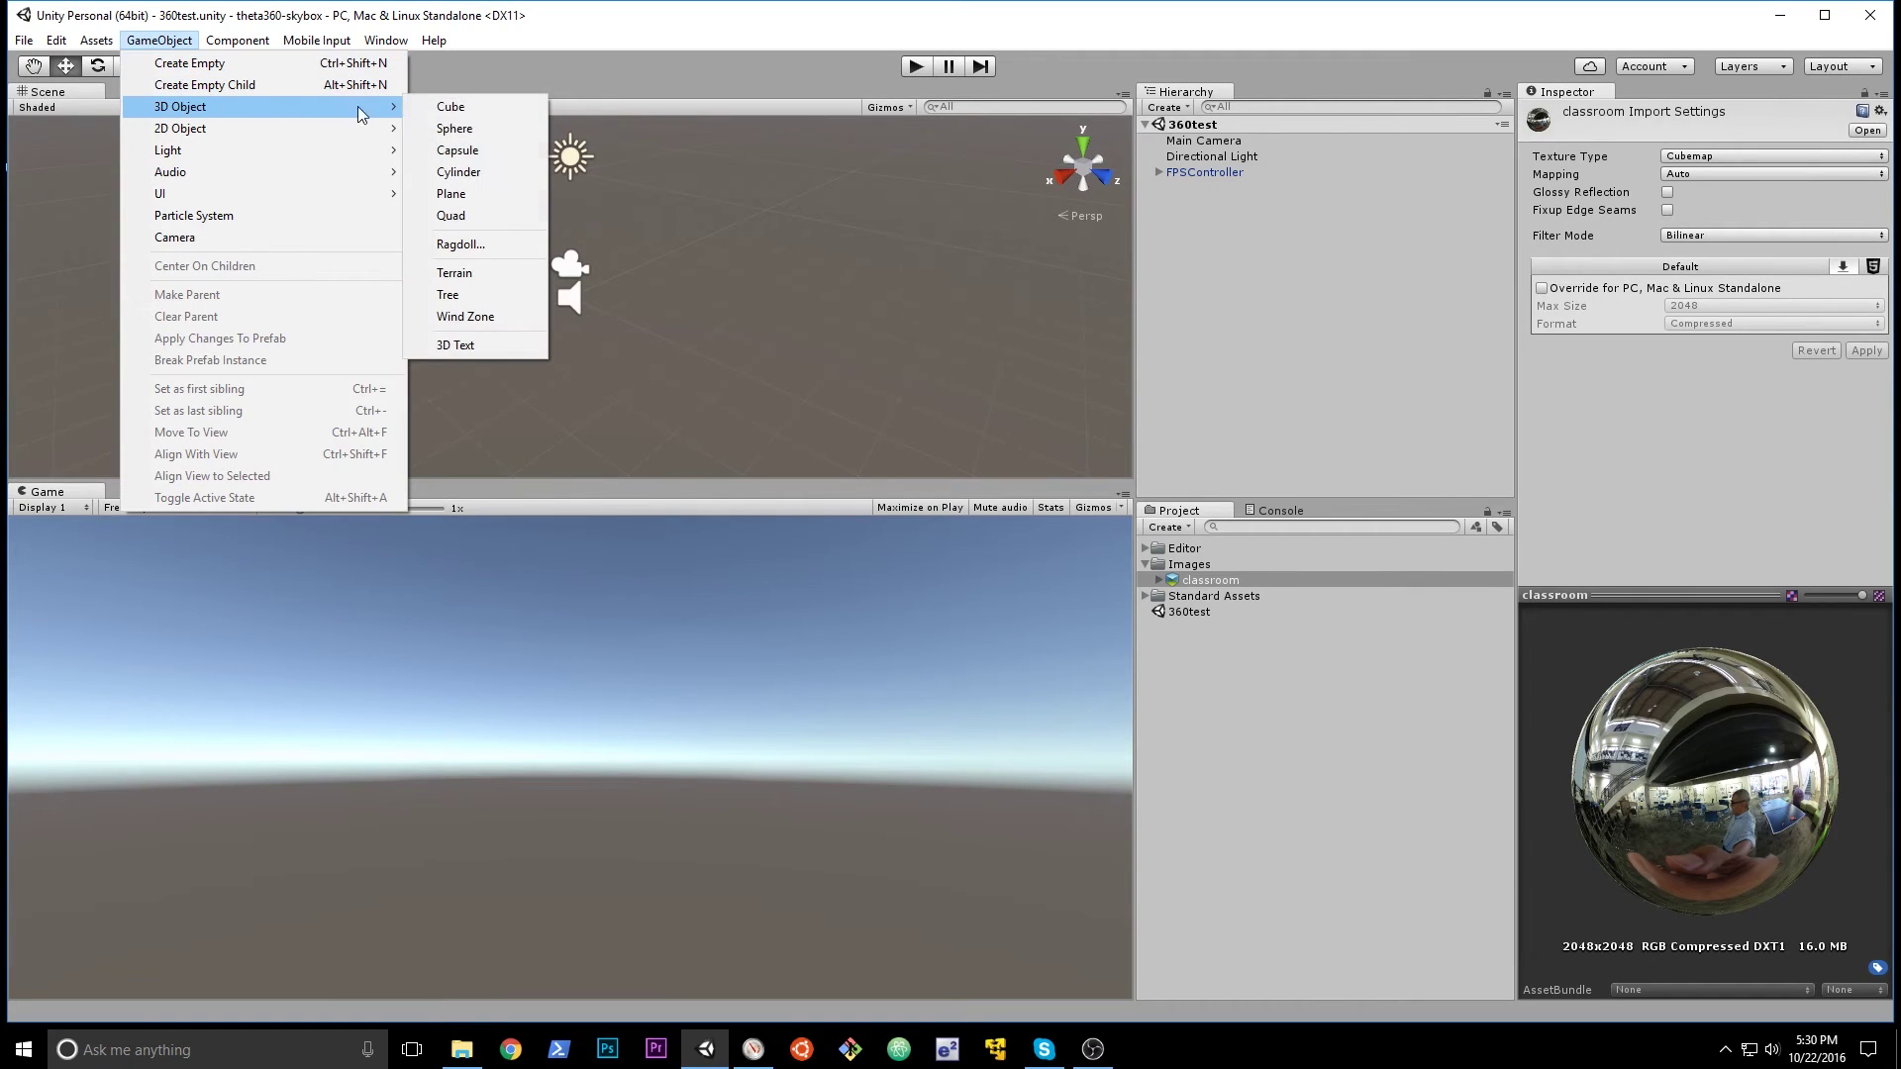
left_click(493, 193)
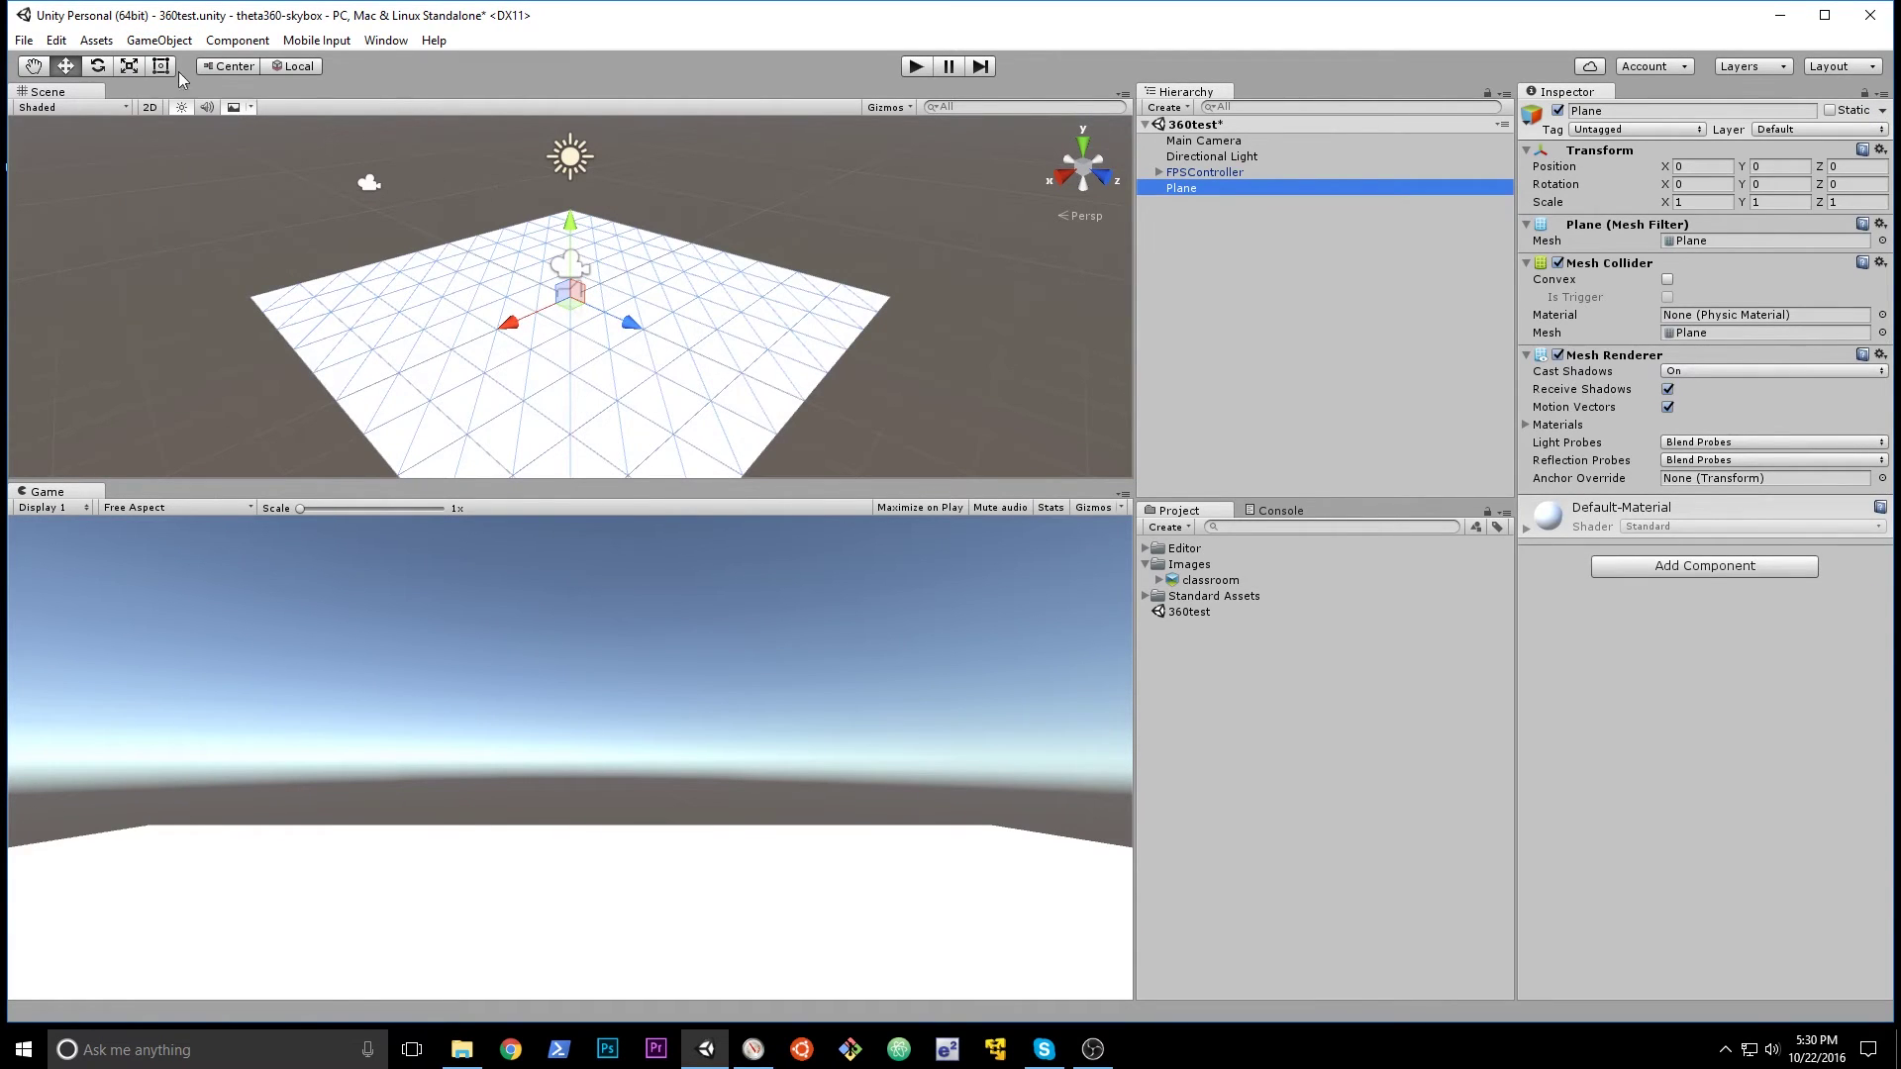
left_click(129, 66)
left_click_drag(635, 294, 726, 319)
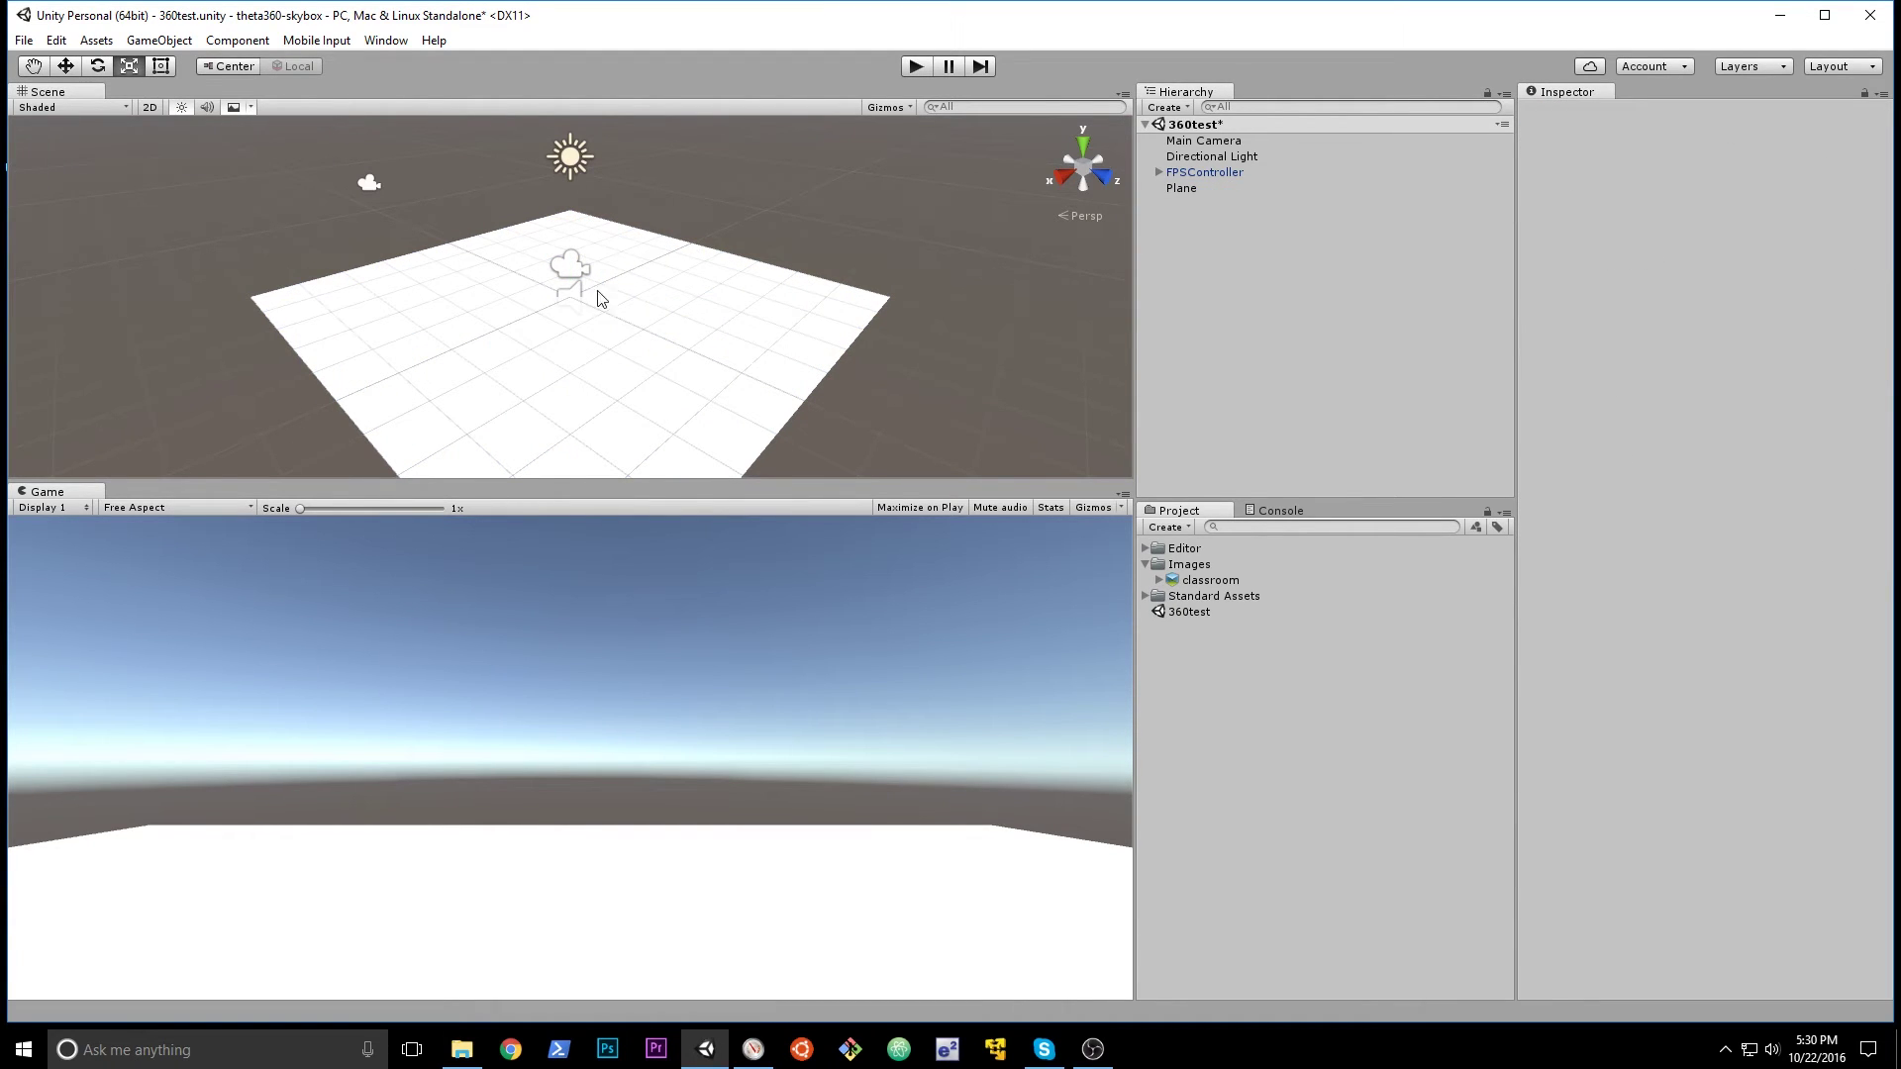
Scale the Plane uniformly to about 3.68 and zoom out to view the enlarged floor.
left_click(1208, 187)
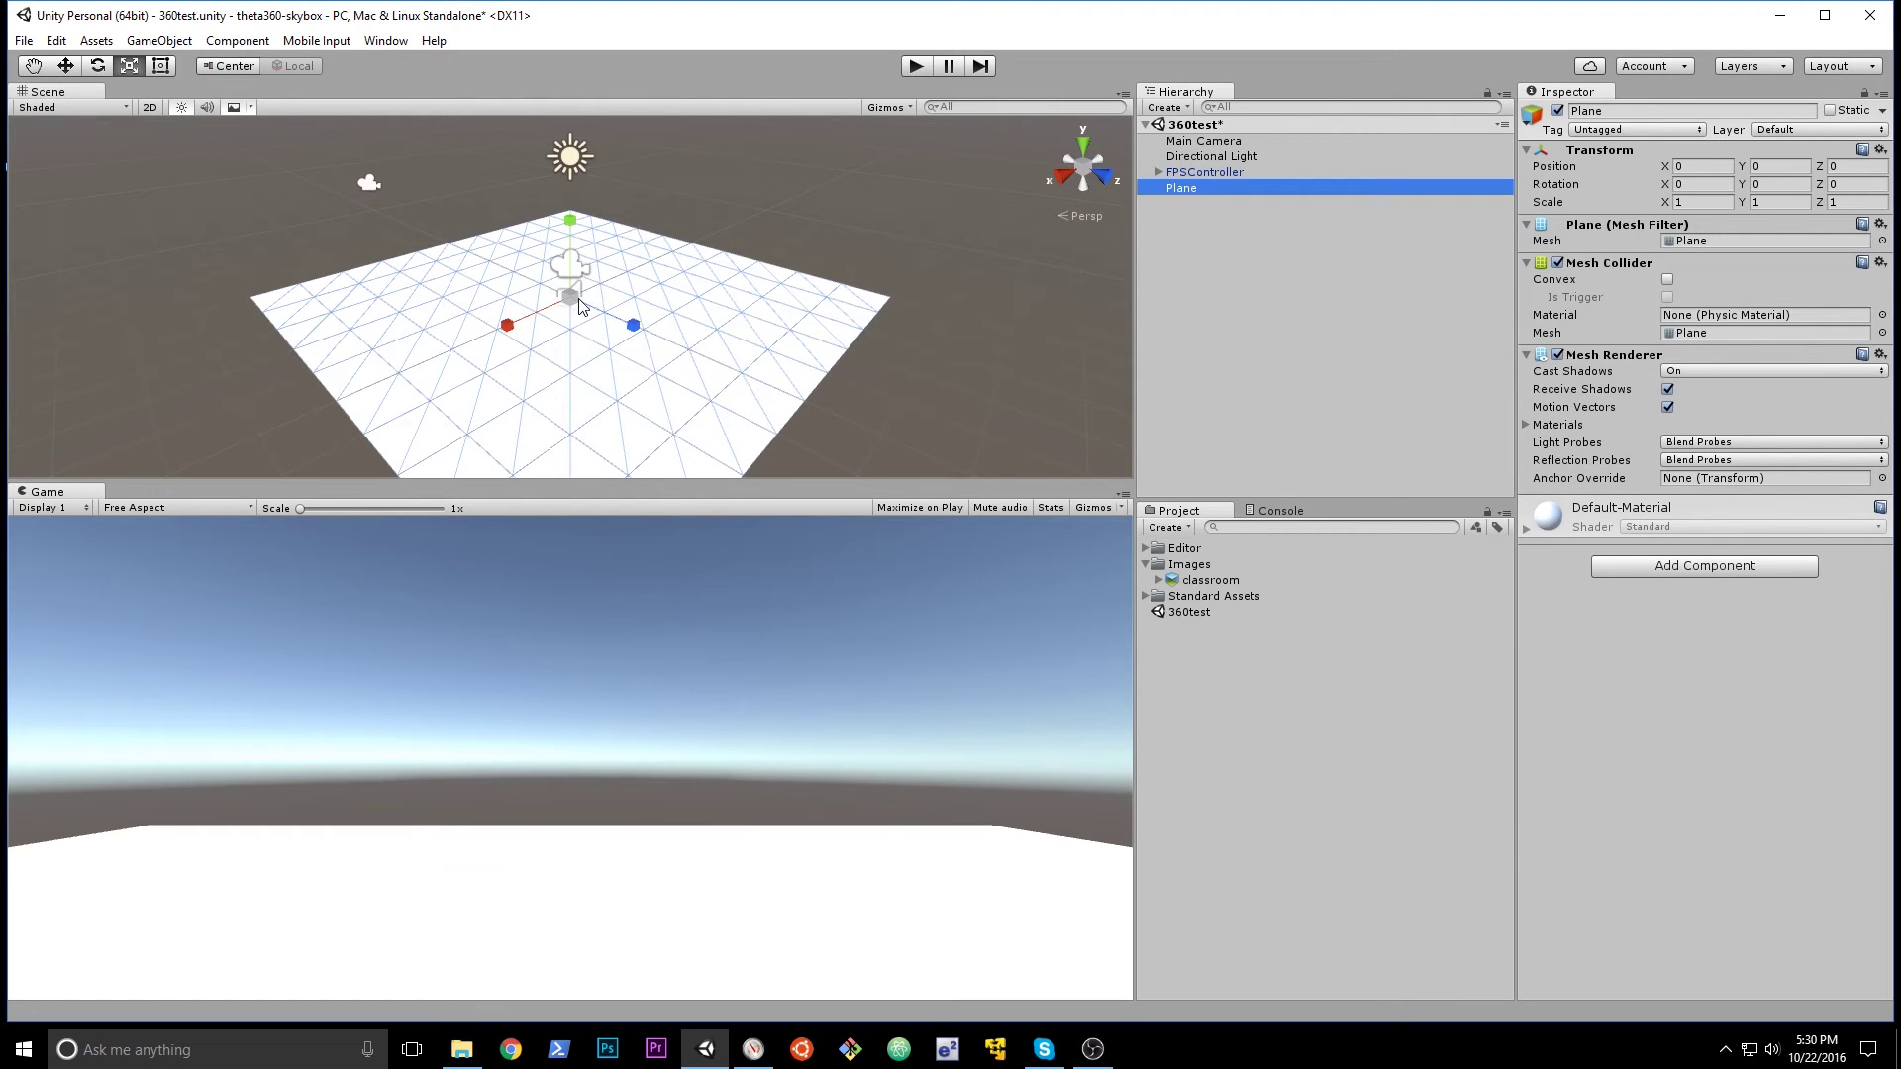
left_click_drag(576, 302, 841, 340)
scroll(841, 297, "up", 2)
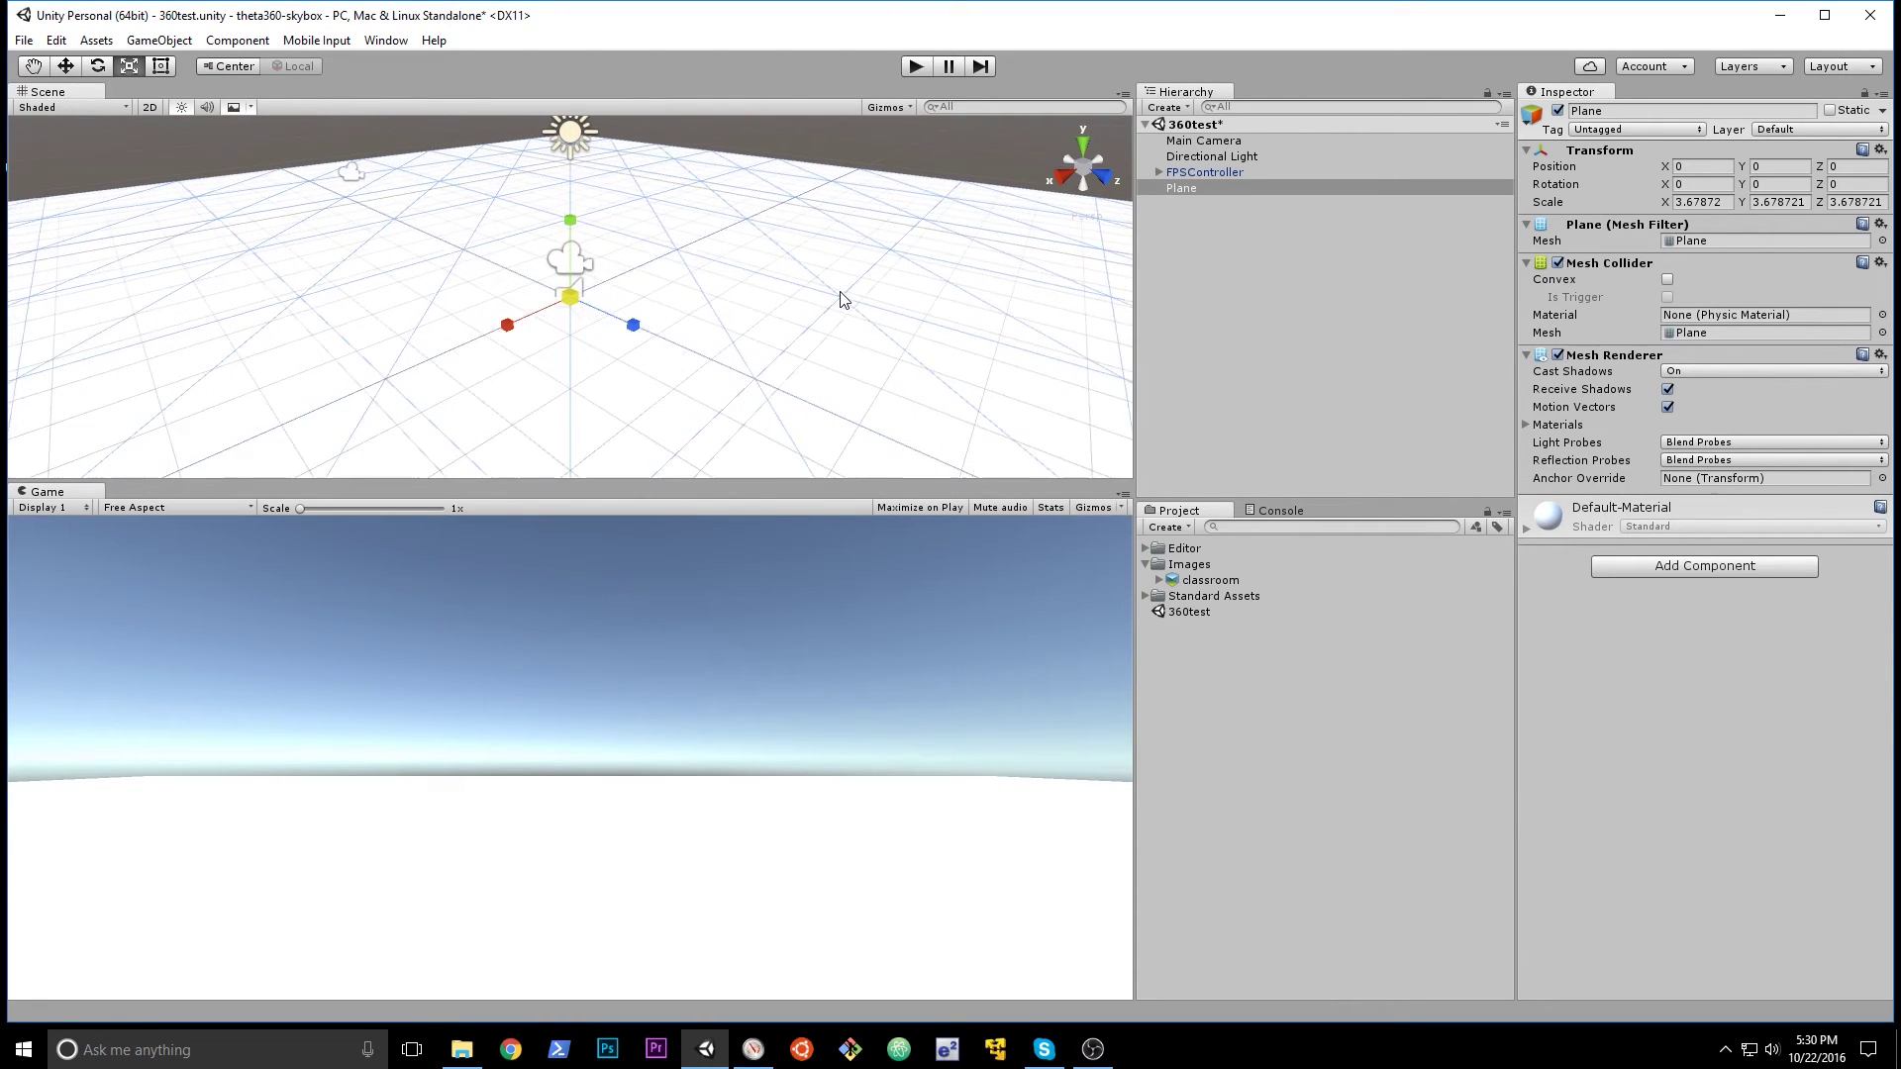
left_click(66, 65)
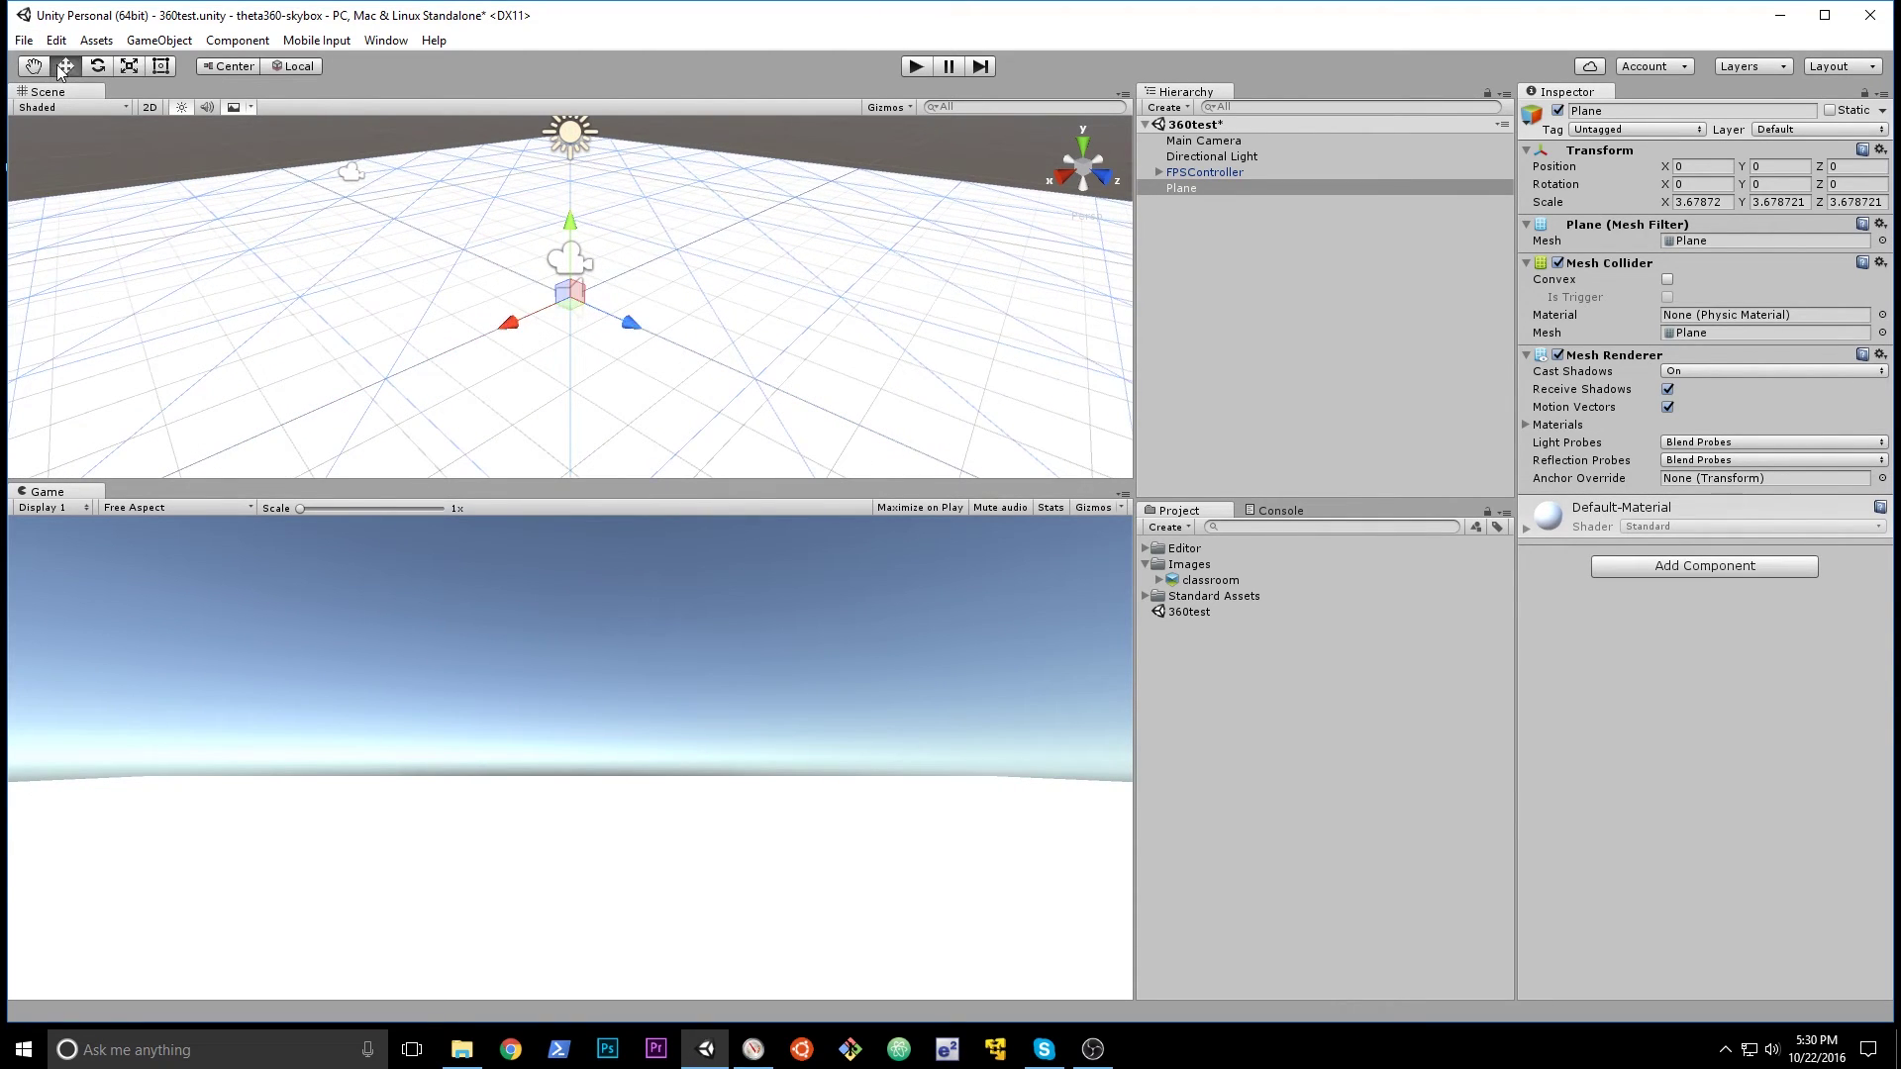
scroll(520, 265, "down", 1)
scroll(527, 266, "down", 3)
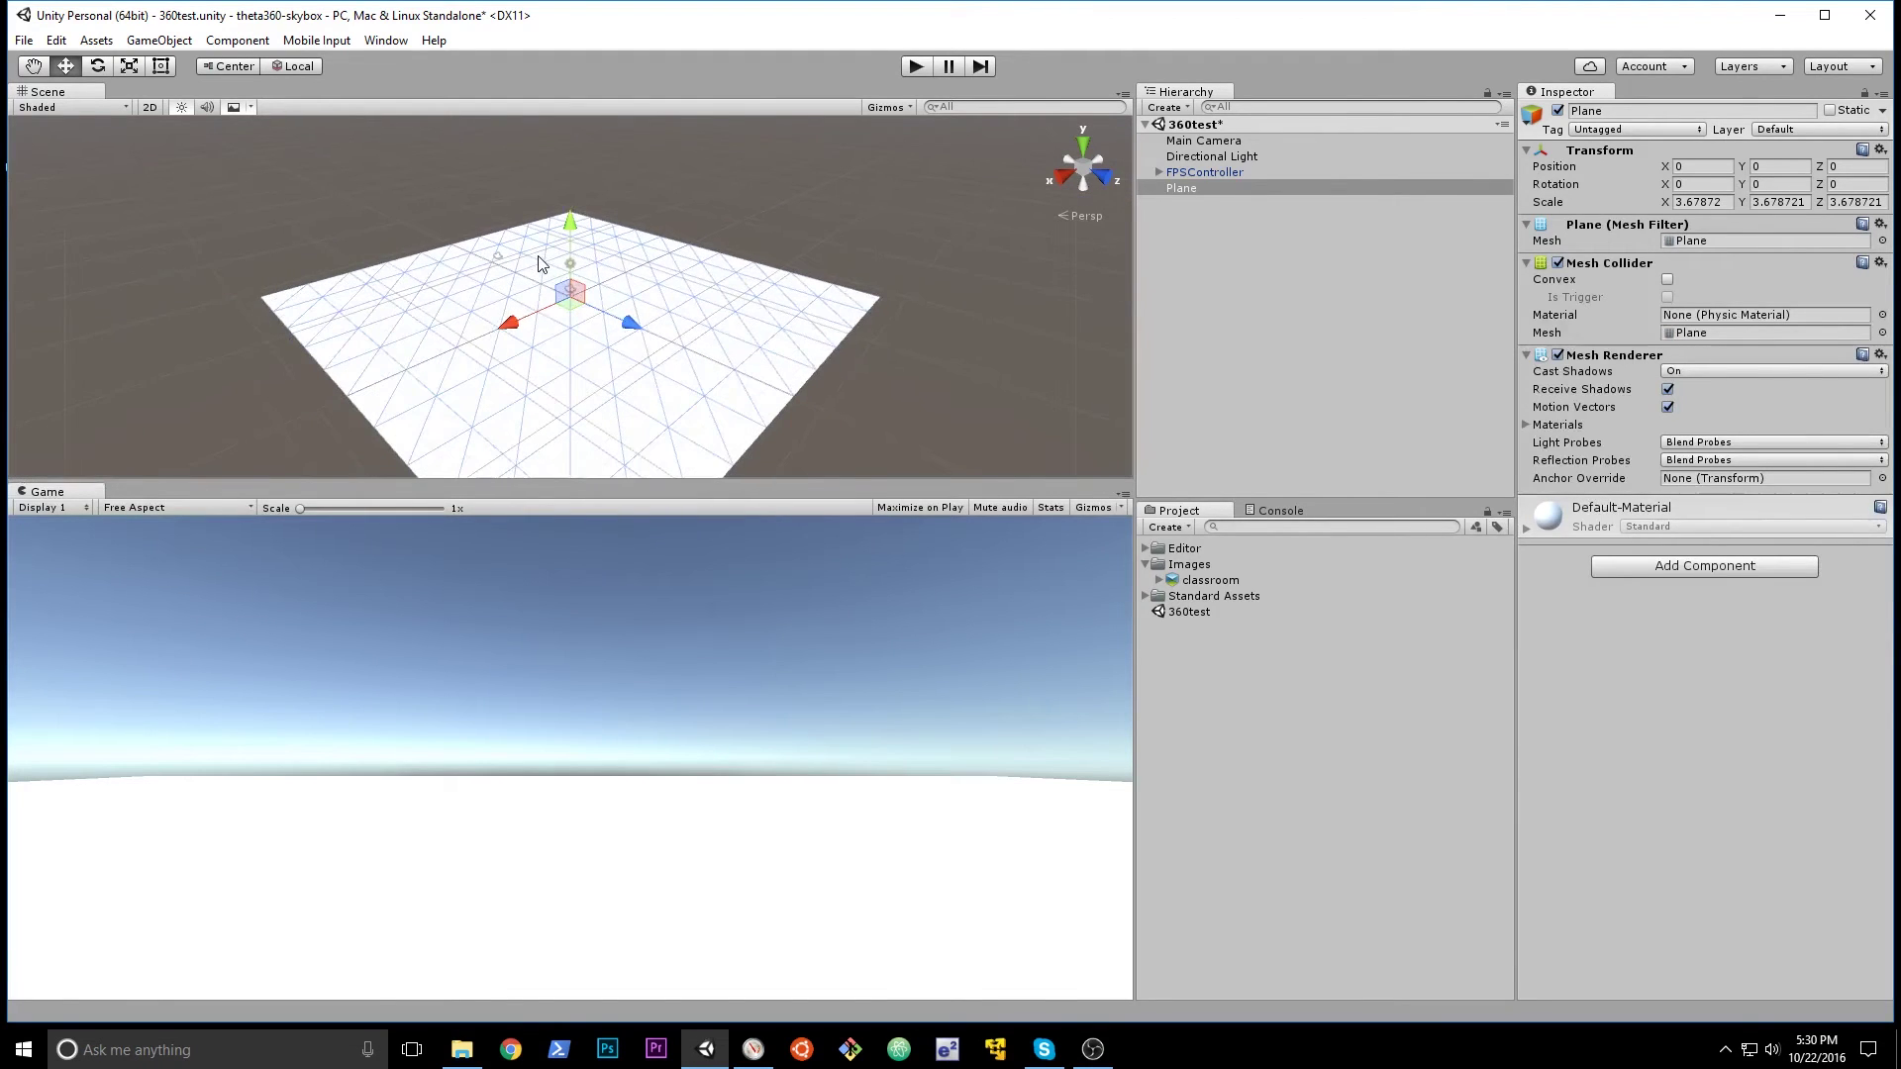
scroll(540, 263, "up", 3)
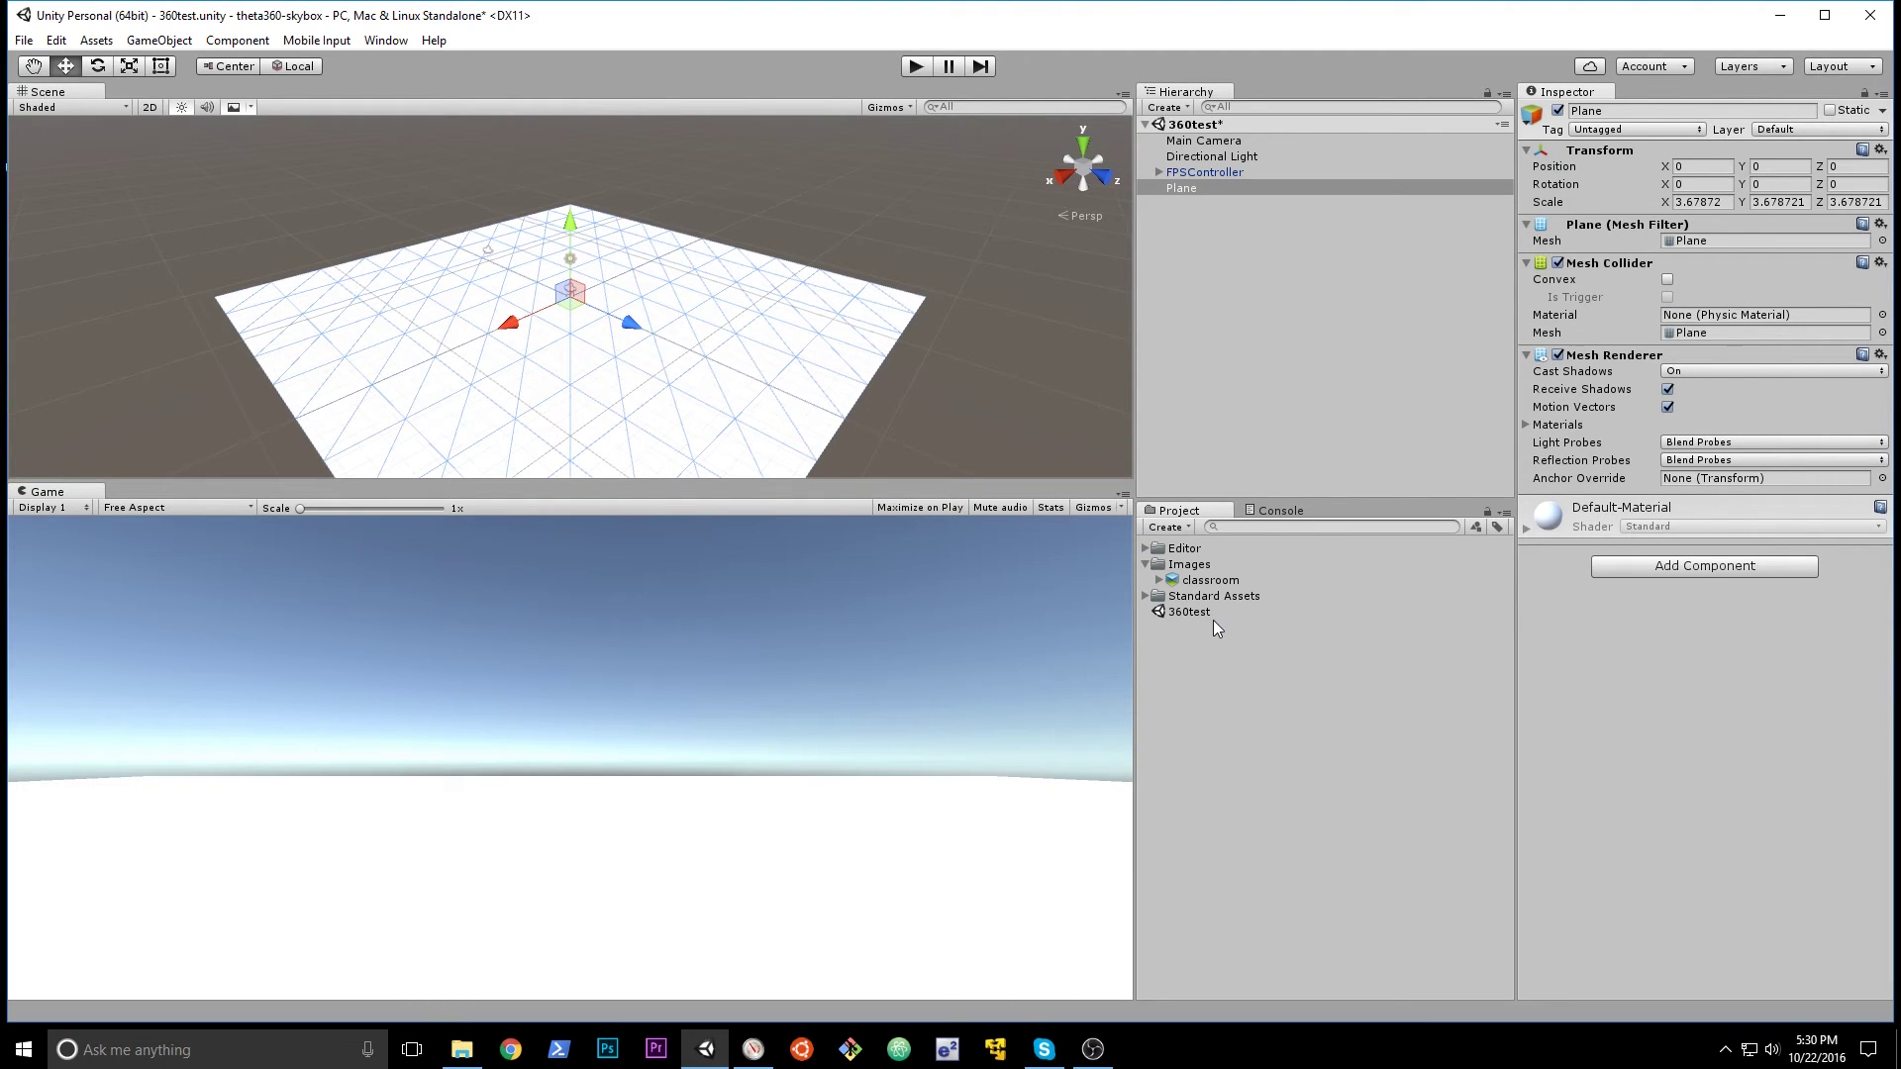
Create a folder named Materials in the Project assets.
left_click(1338, 700)
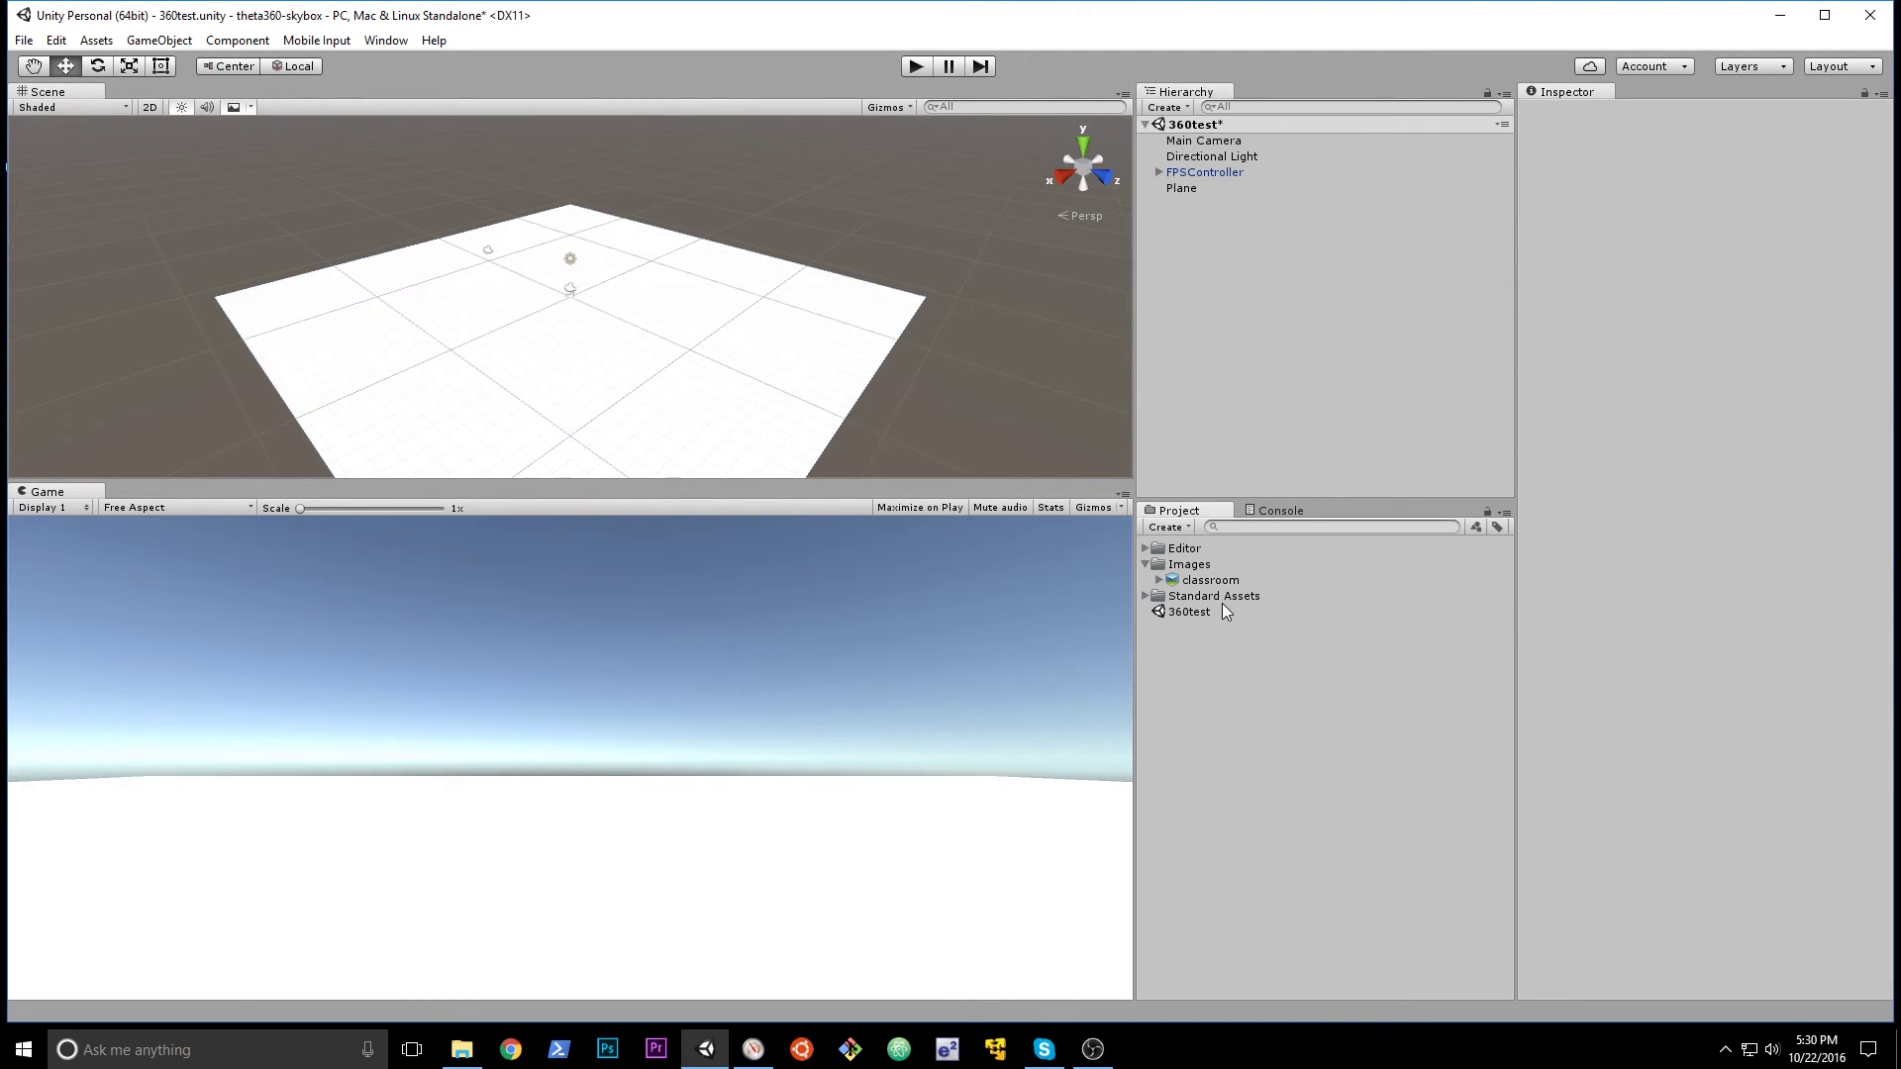
right_click(1202, 710)
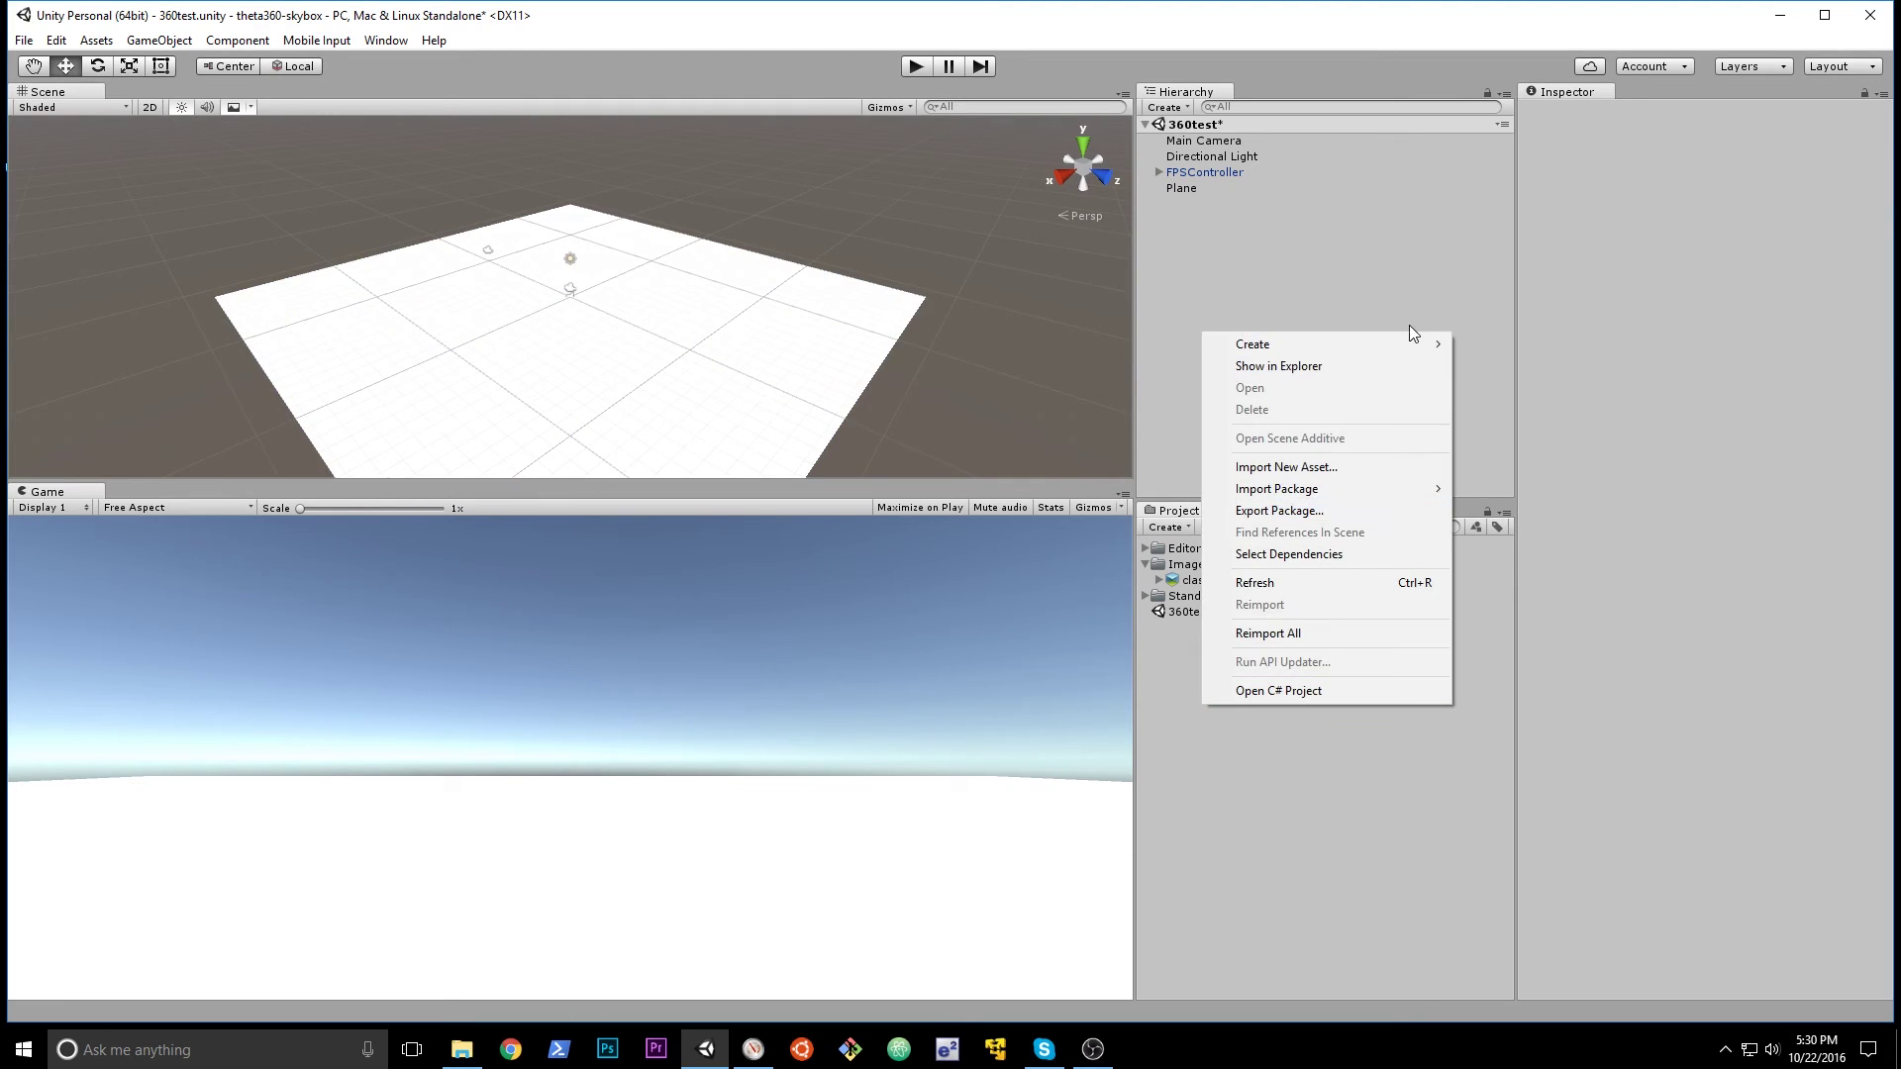
mouse_move(1411, 342)
left_click(1578, 345)
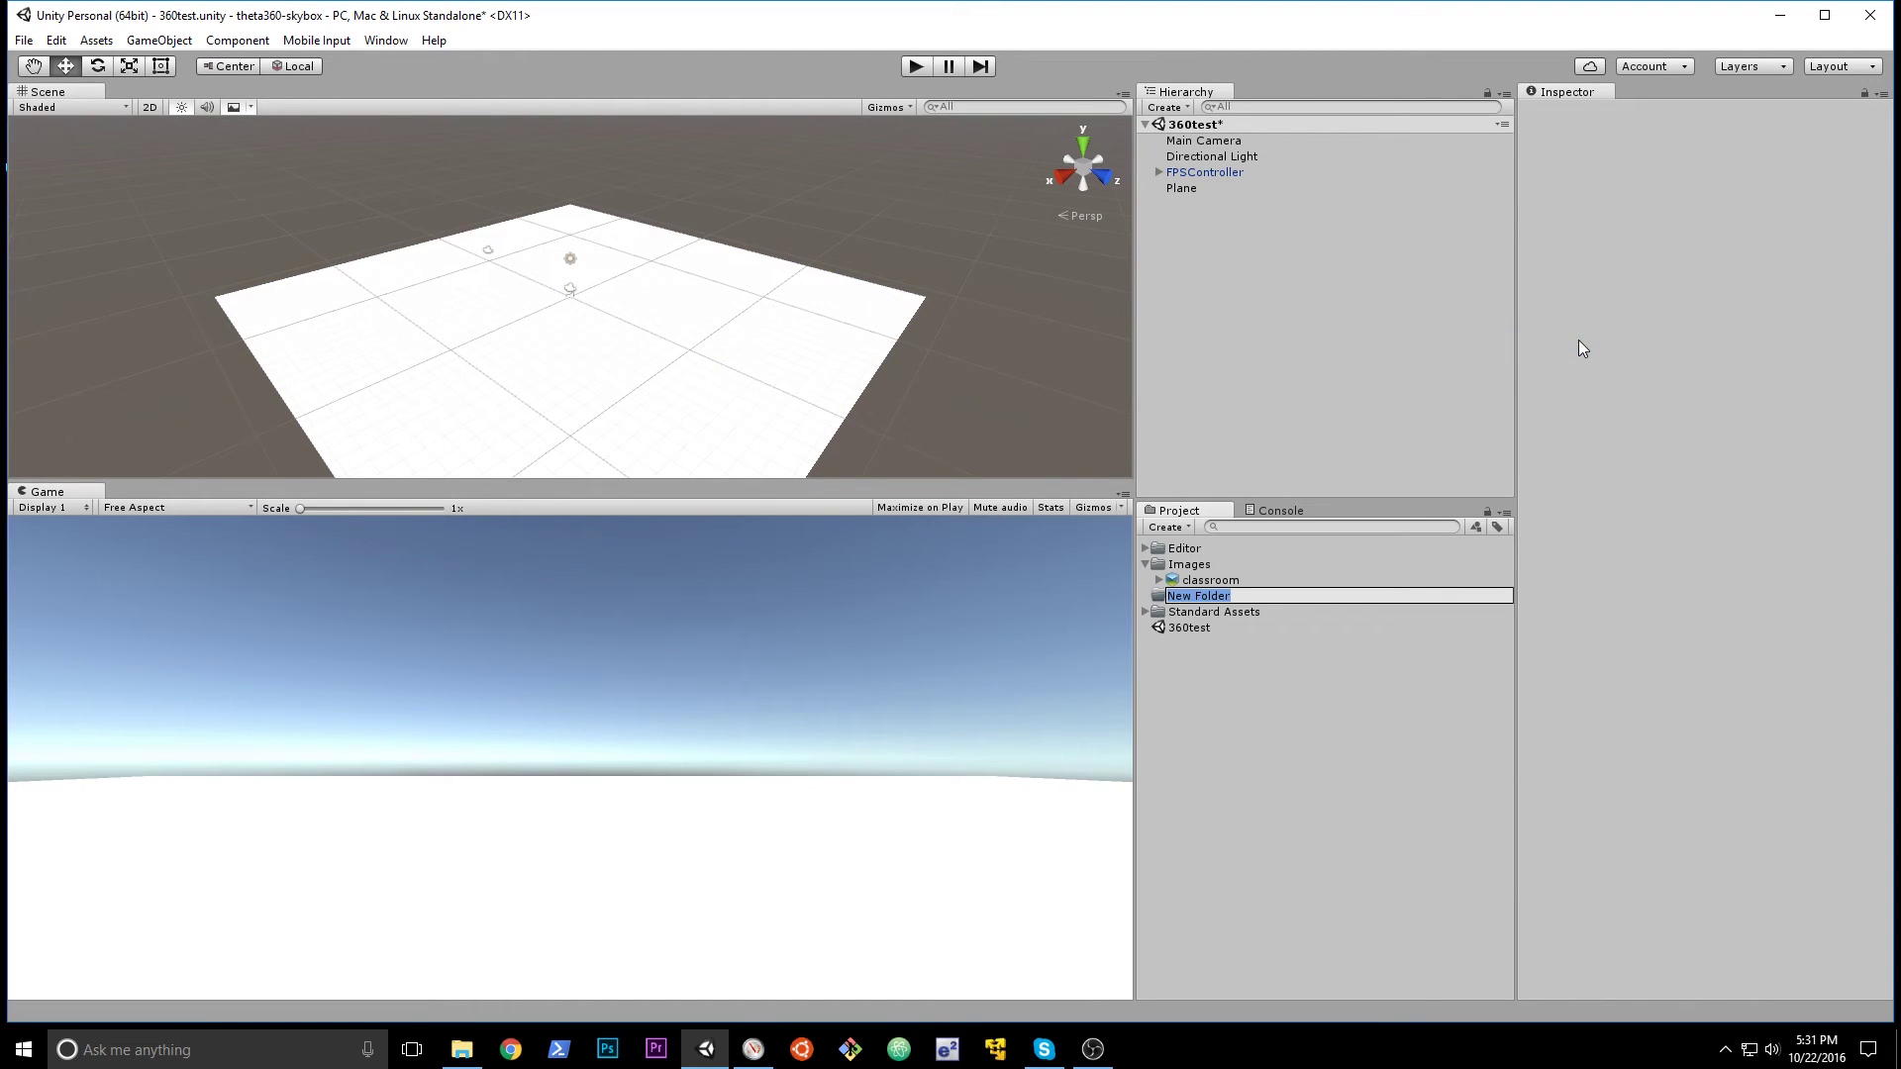
type("Materials")
key("Return")
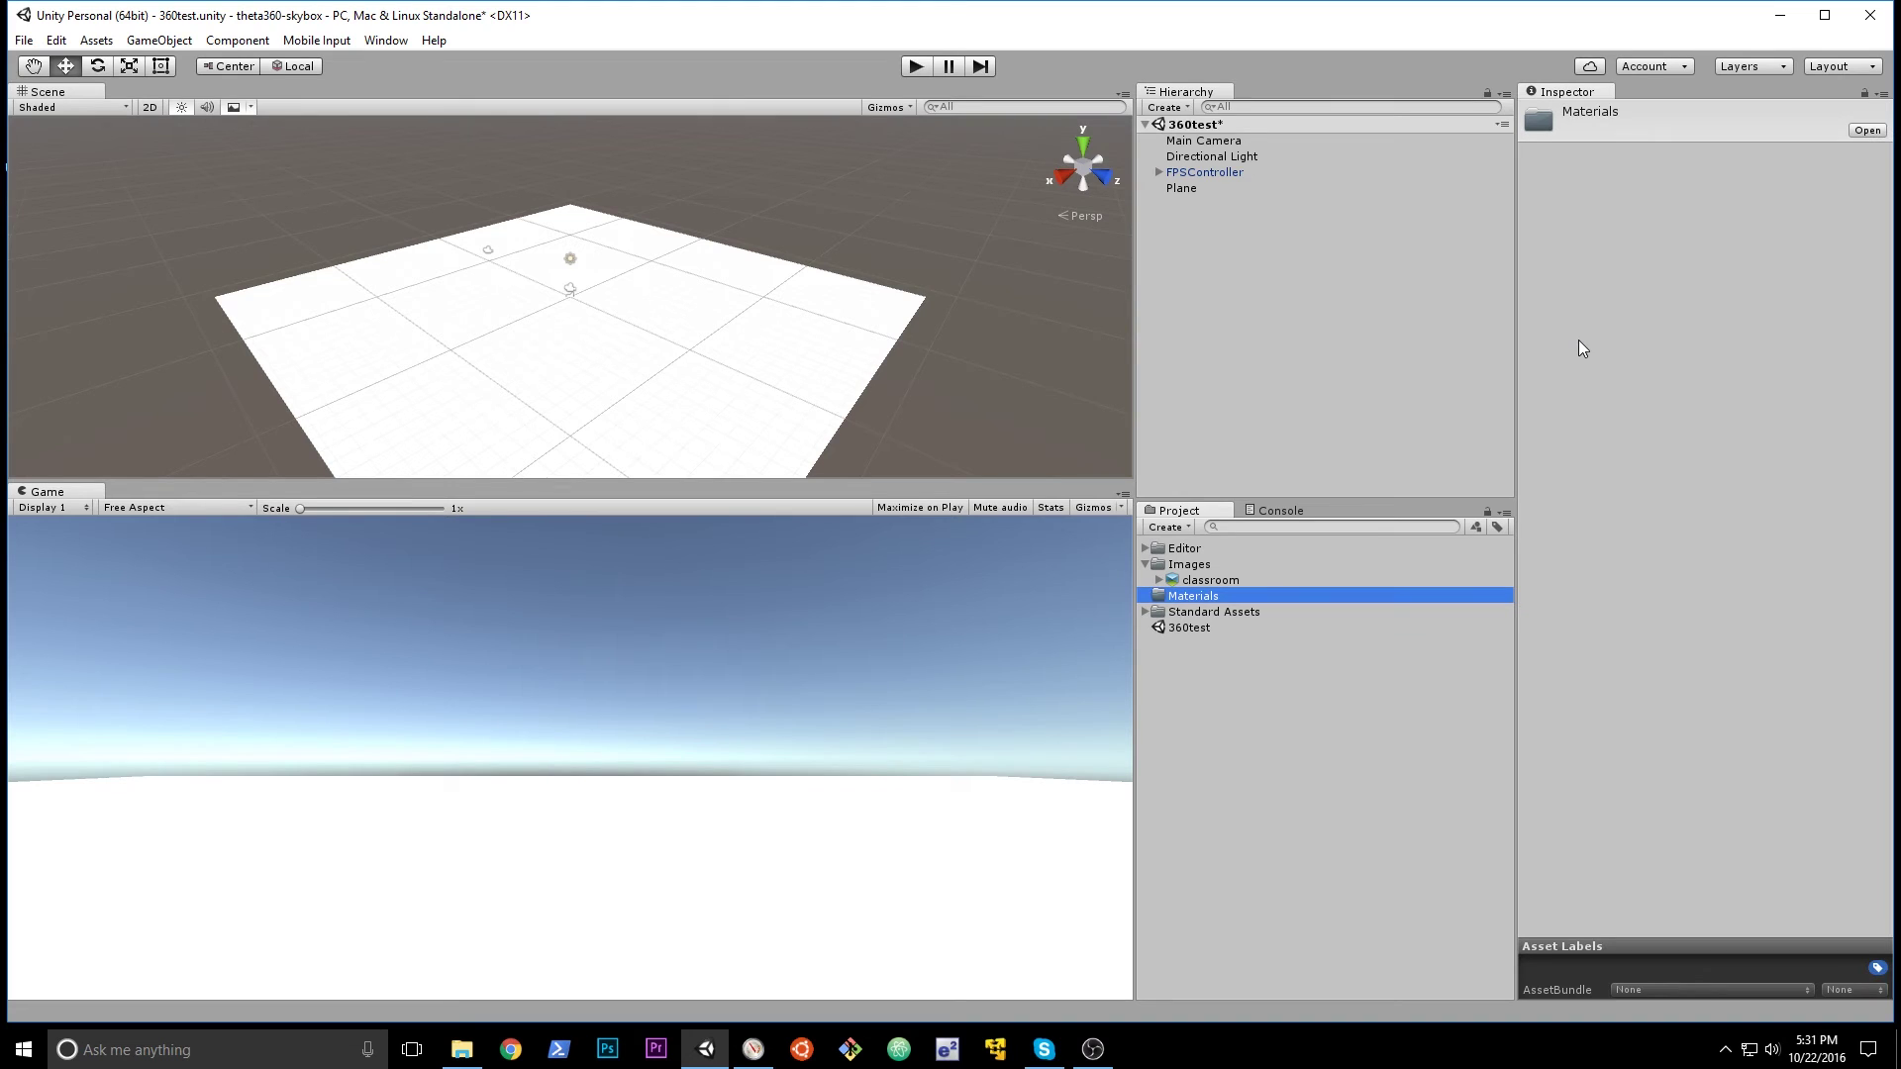
Create a new material named backgroundClassroom inside the Materials folder.
left_click(1184, 531)
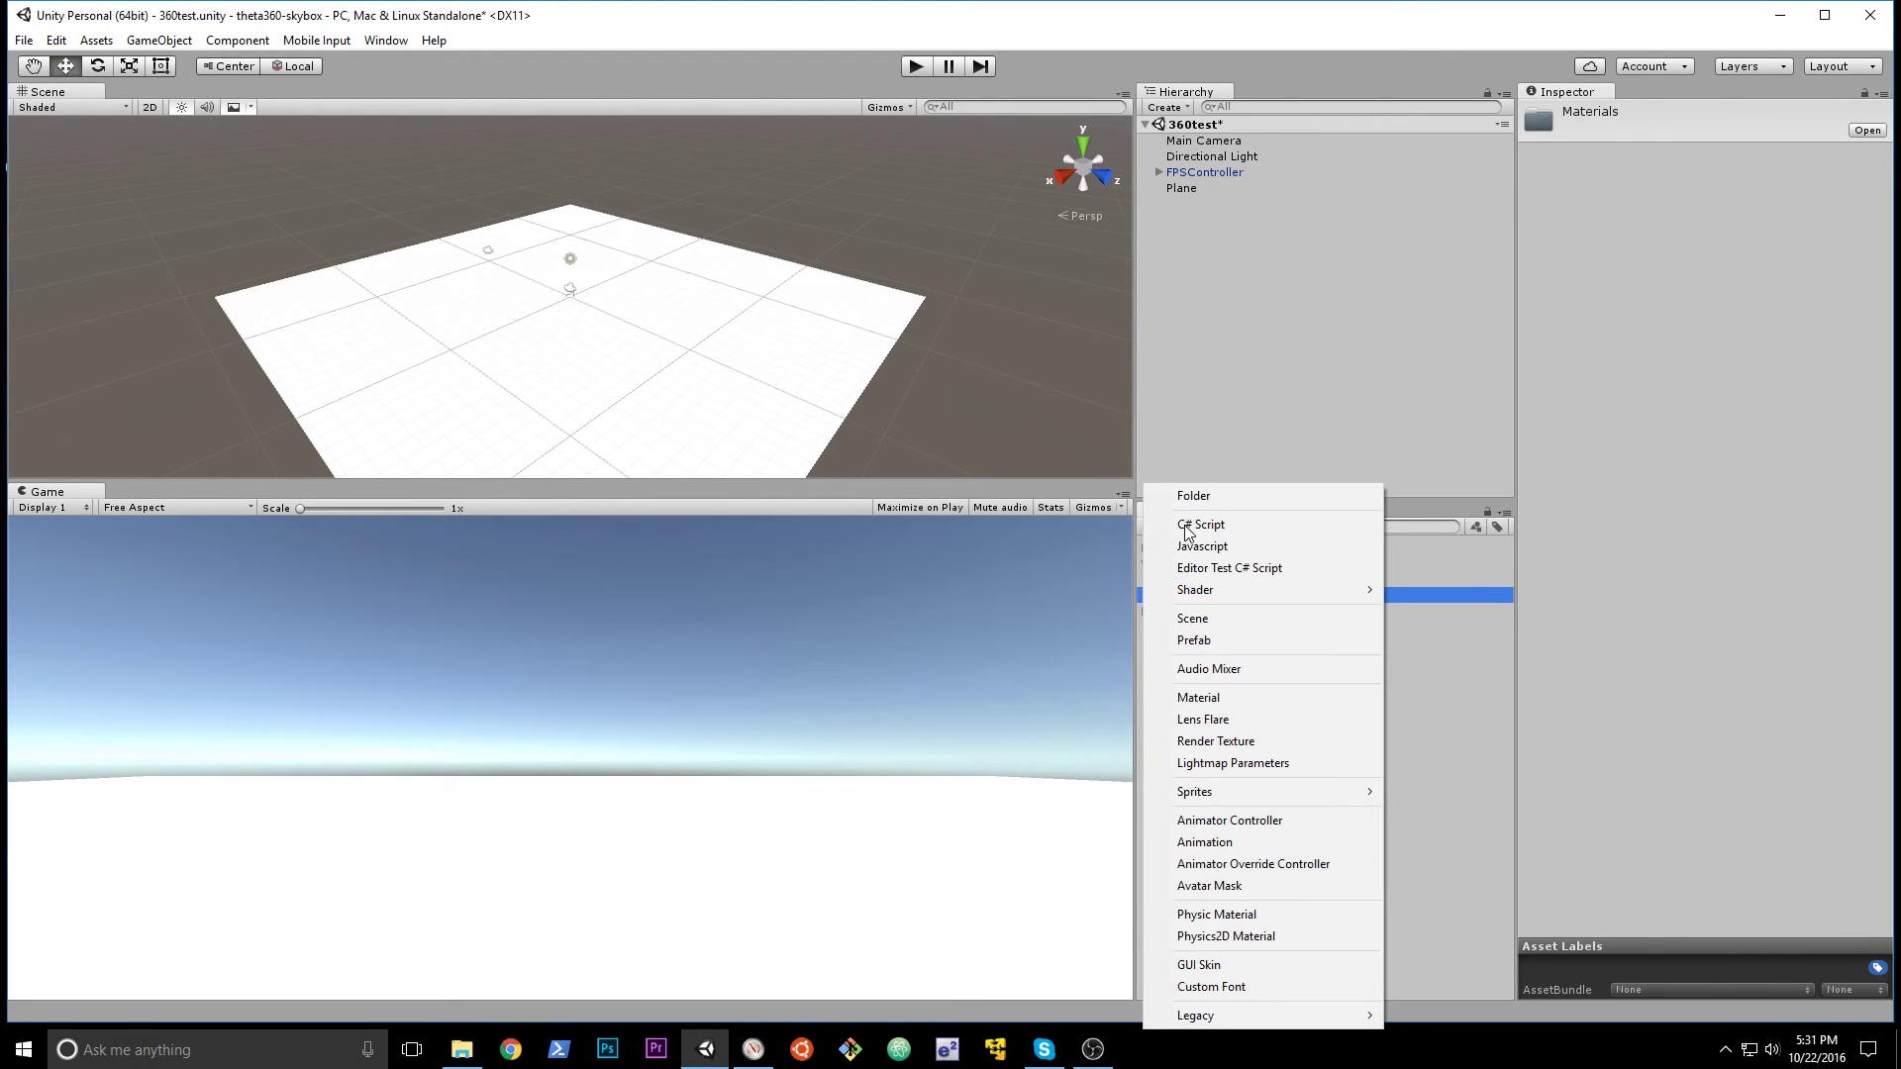
left_click(1244, 698)
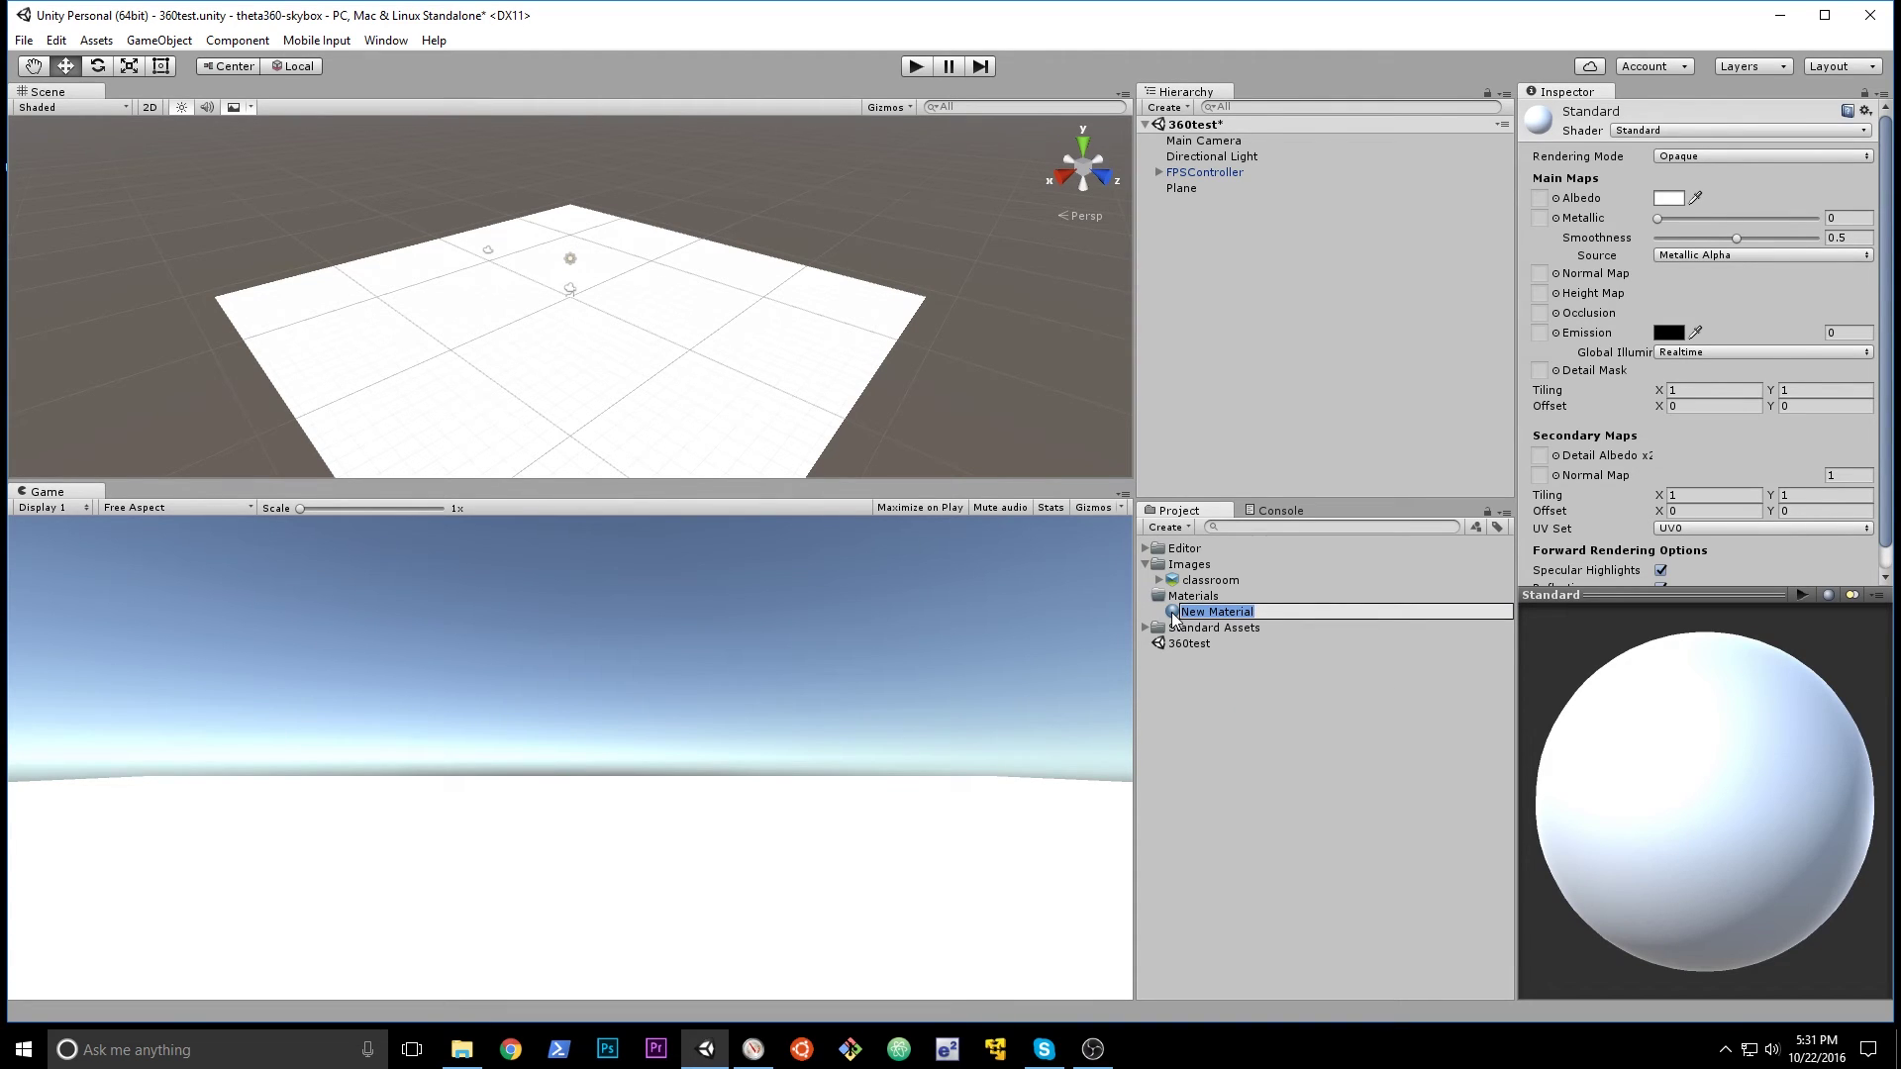
type("backgroundClassroom")
key("Return")
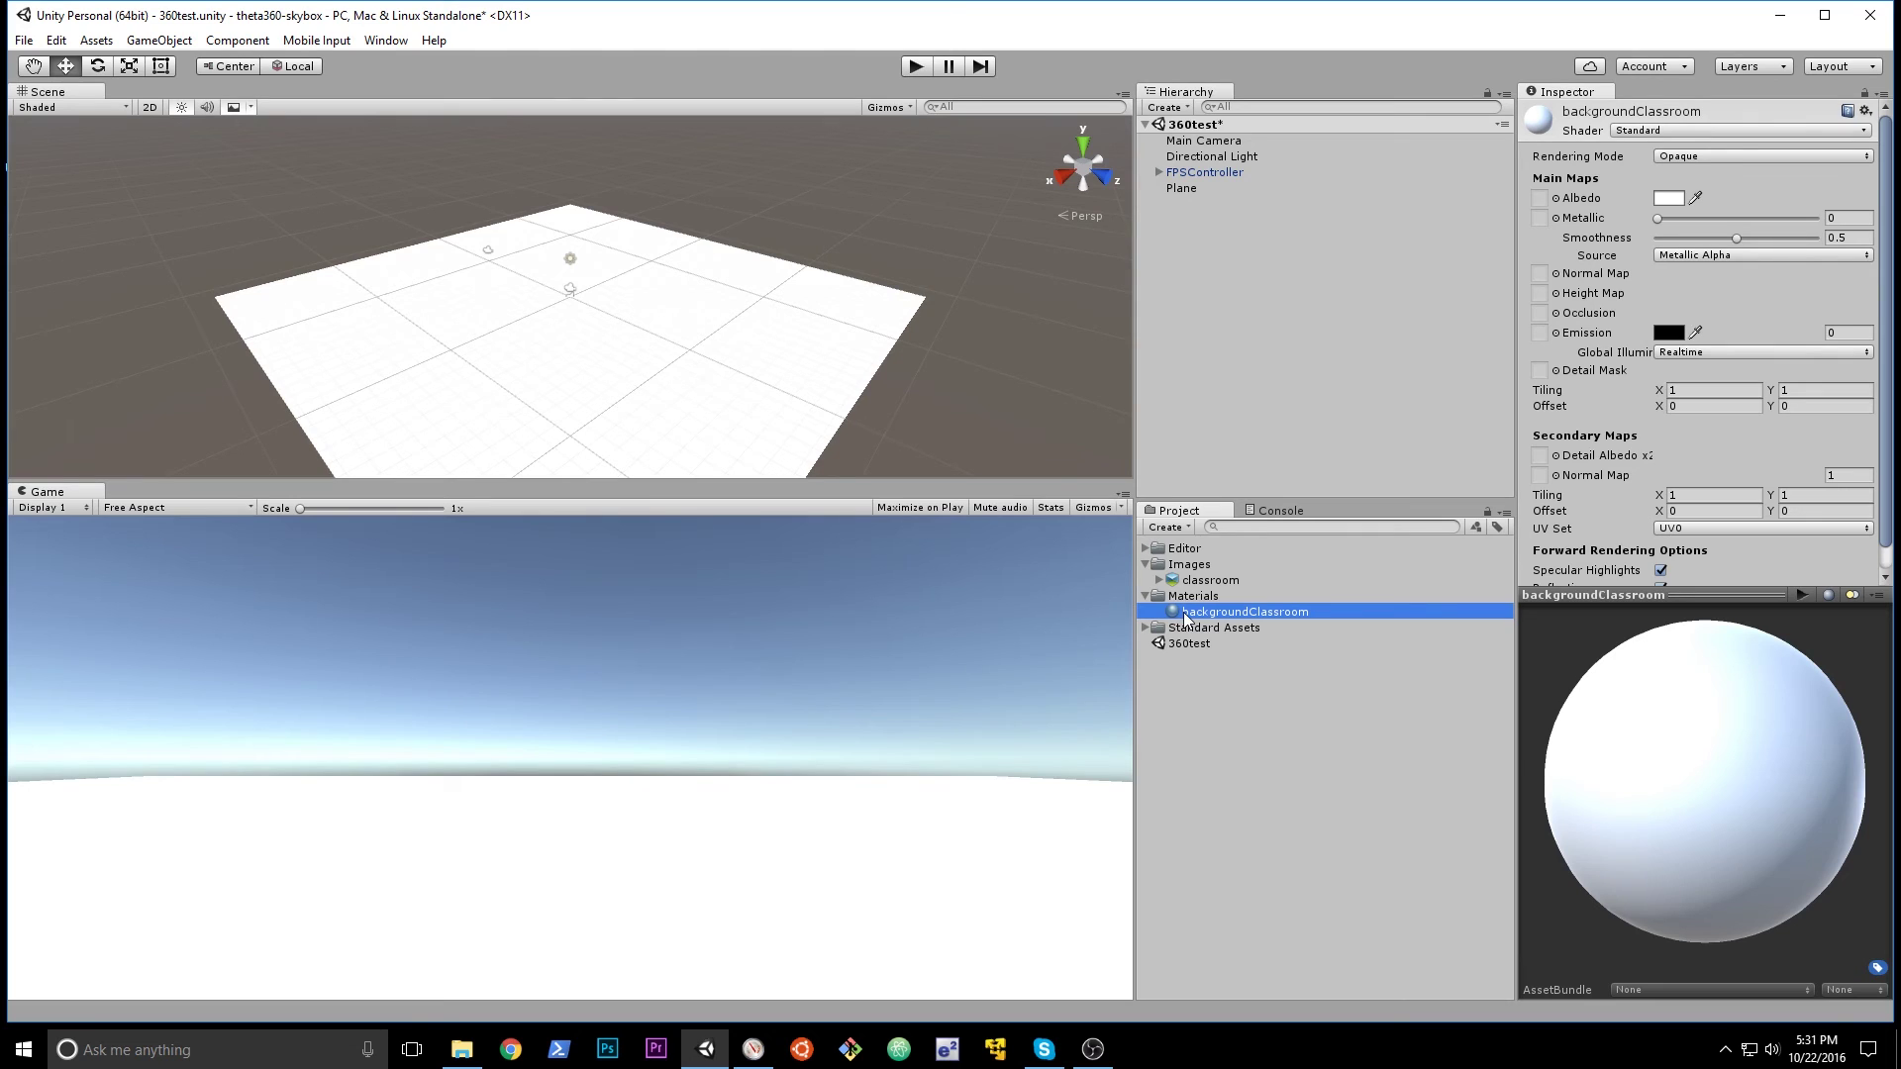
left_click(1815, 131)
Give backgroundClassroom the Skybox/Cubemap shader and classroom cubemap, then apply it as the scene skybox.
mouse_move(1791, 310)
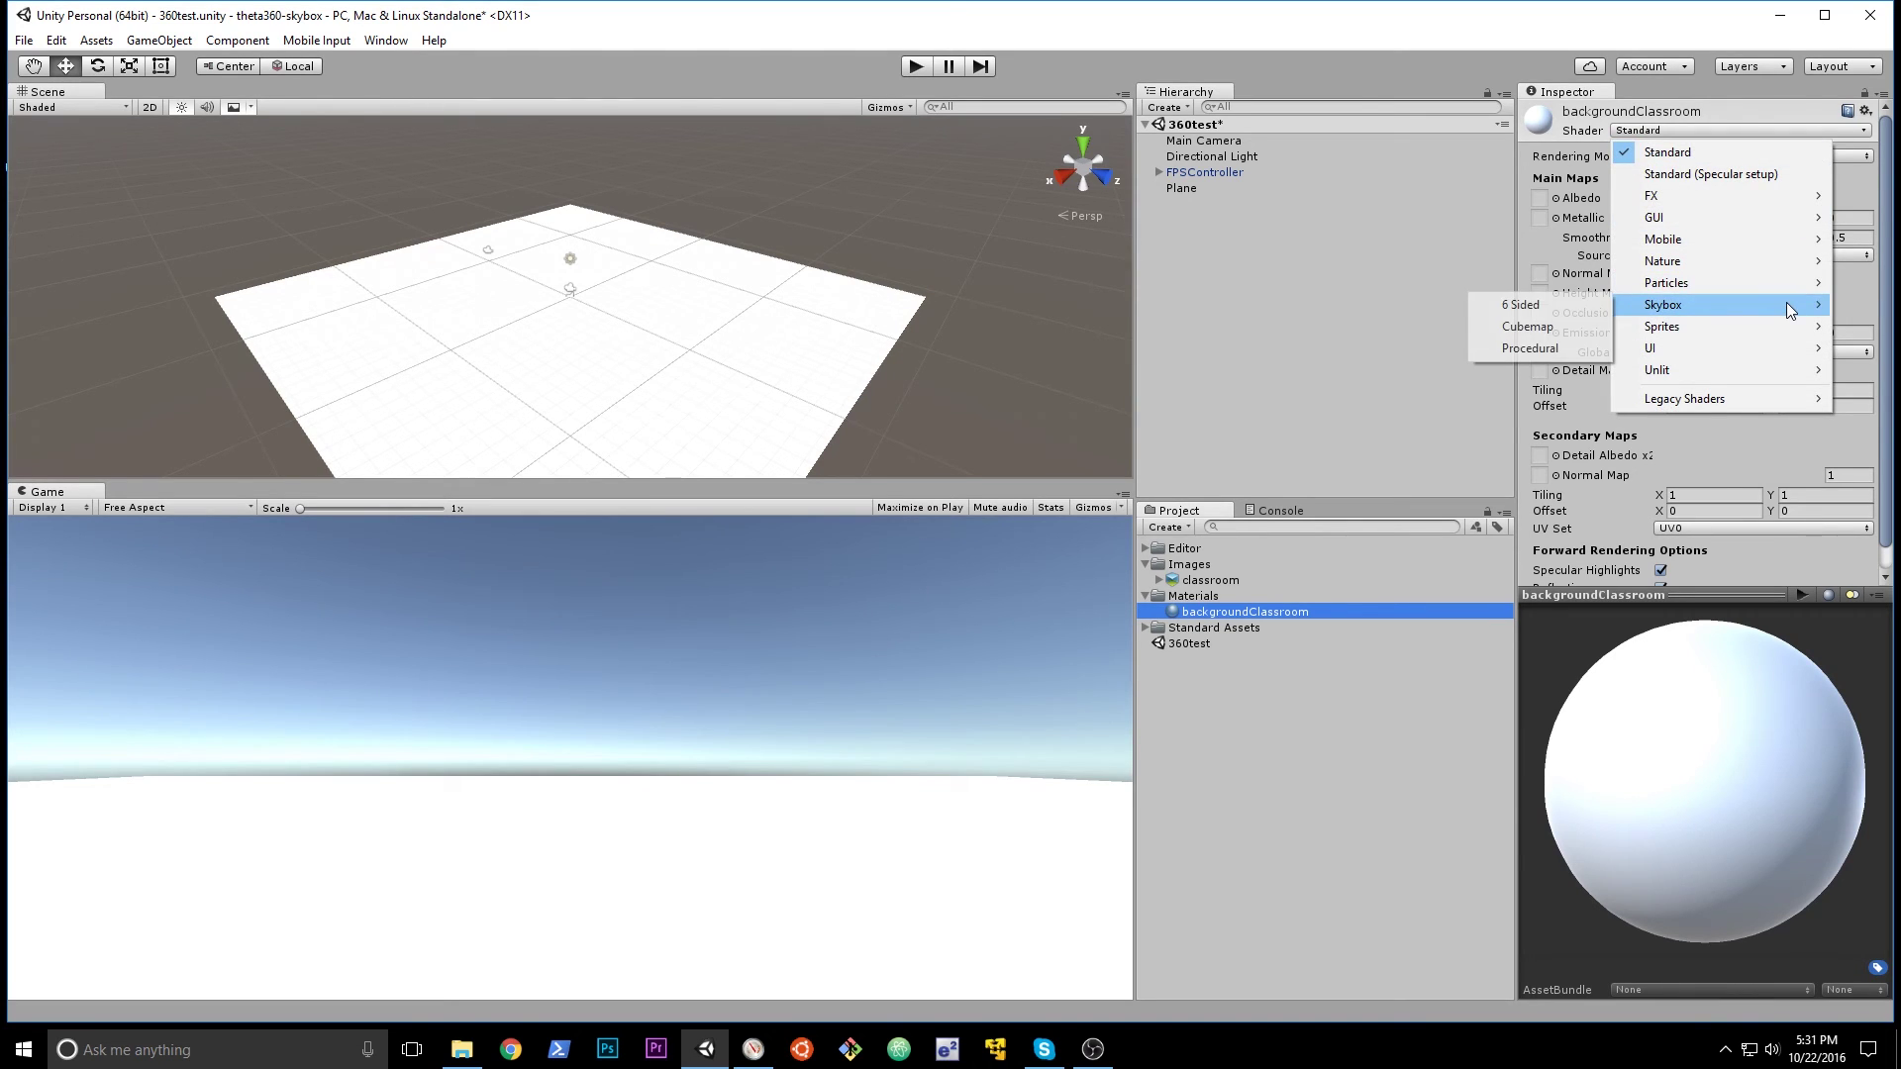
left_click(1560, 325)
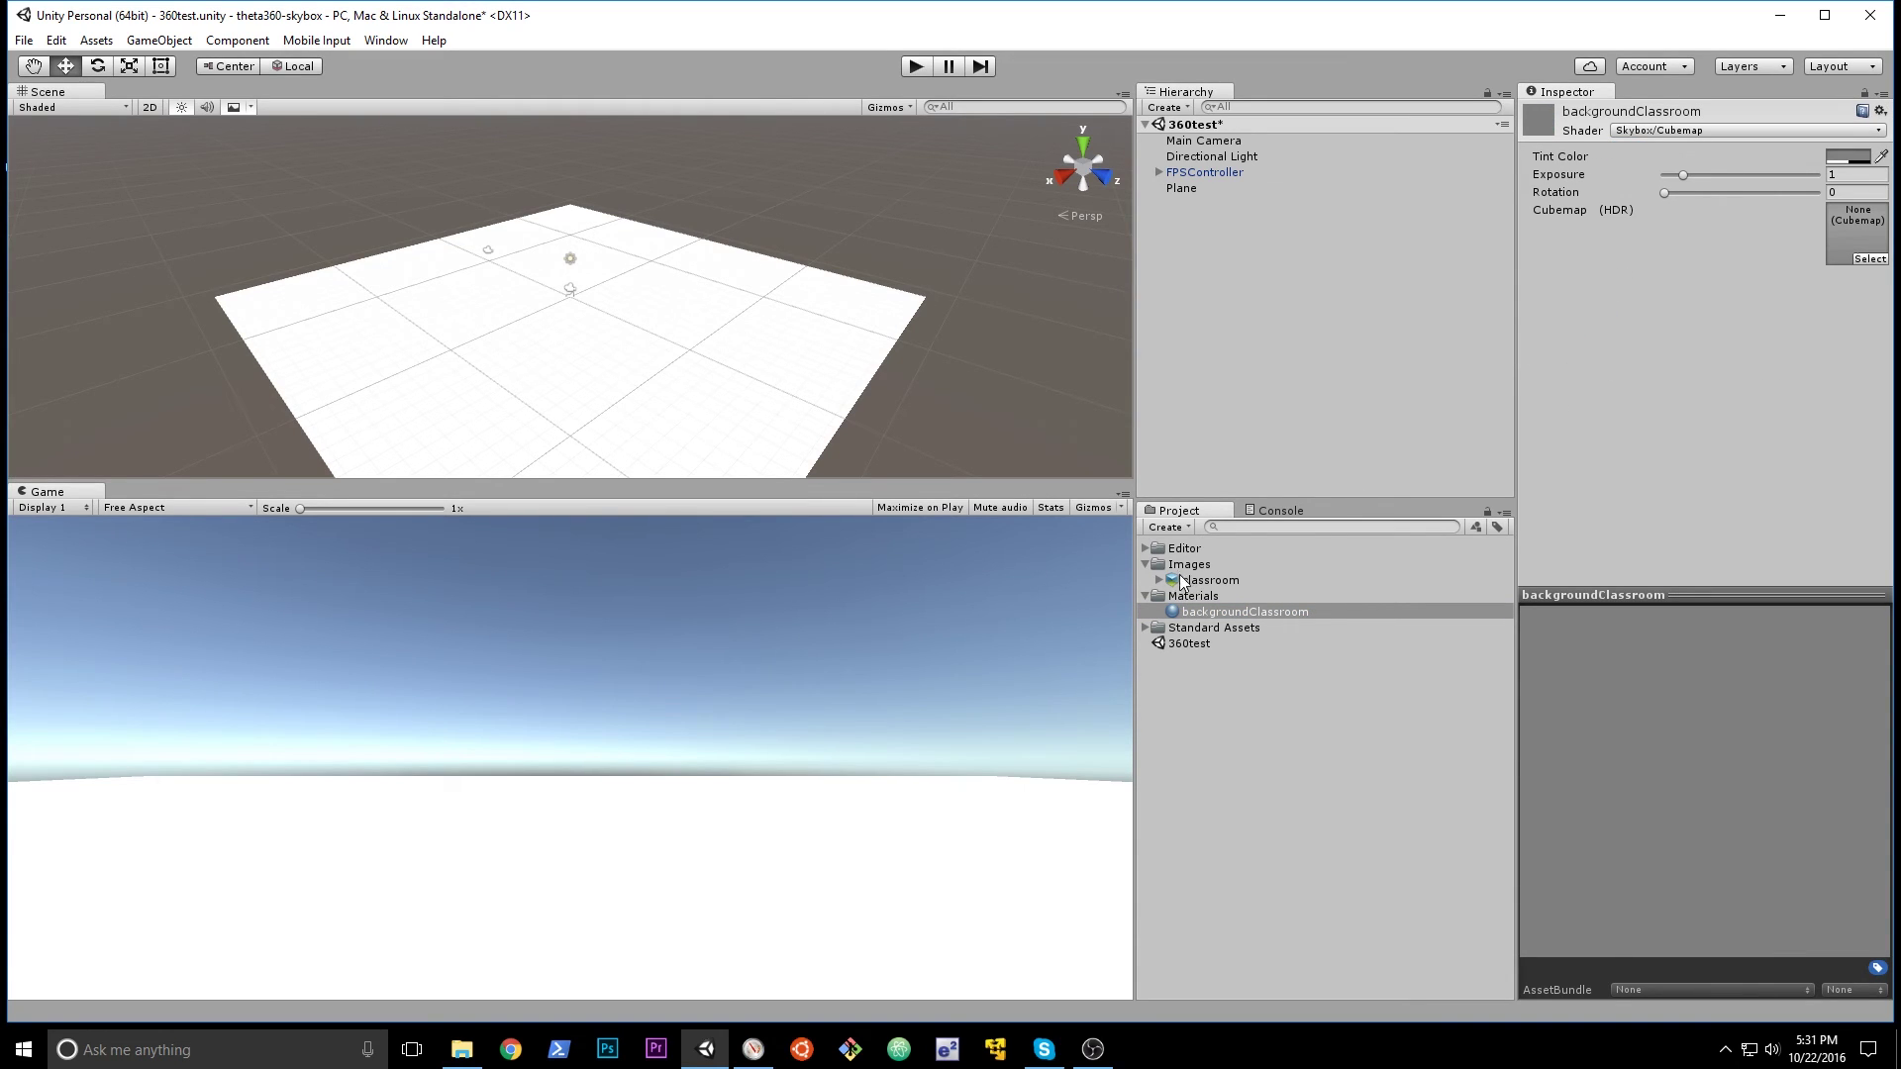
left_click_drag(1170, 579, 1843, 230)
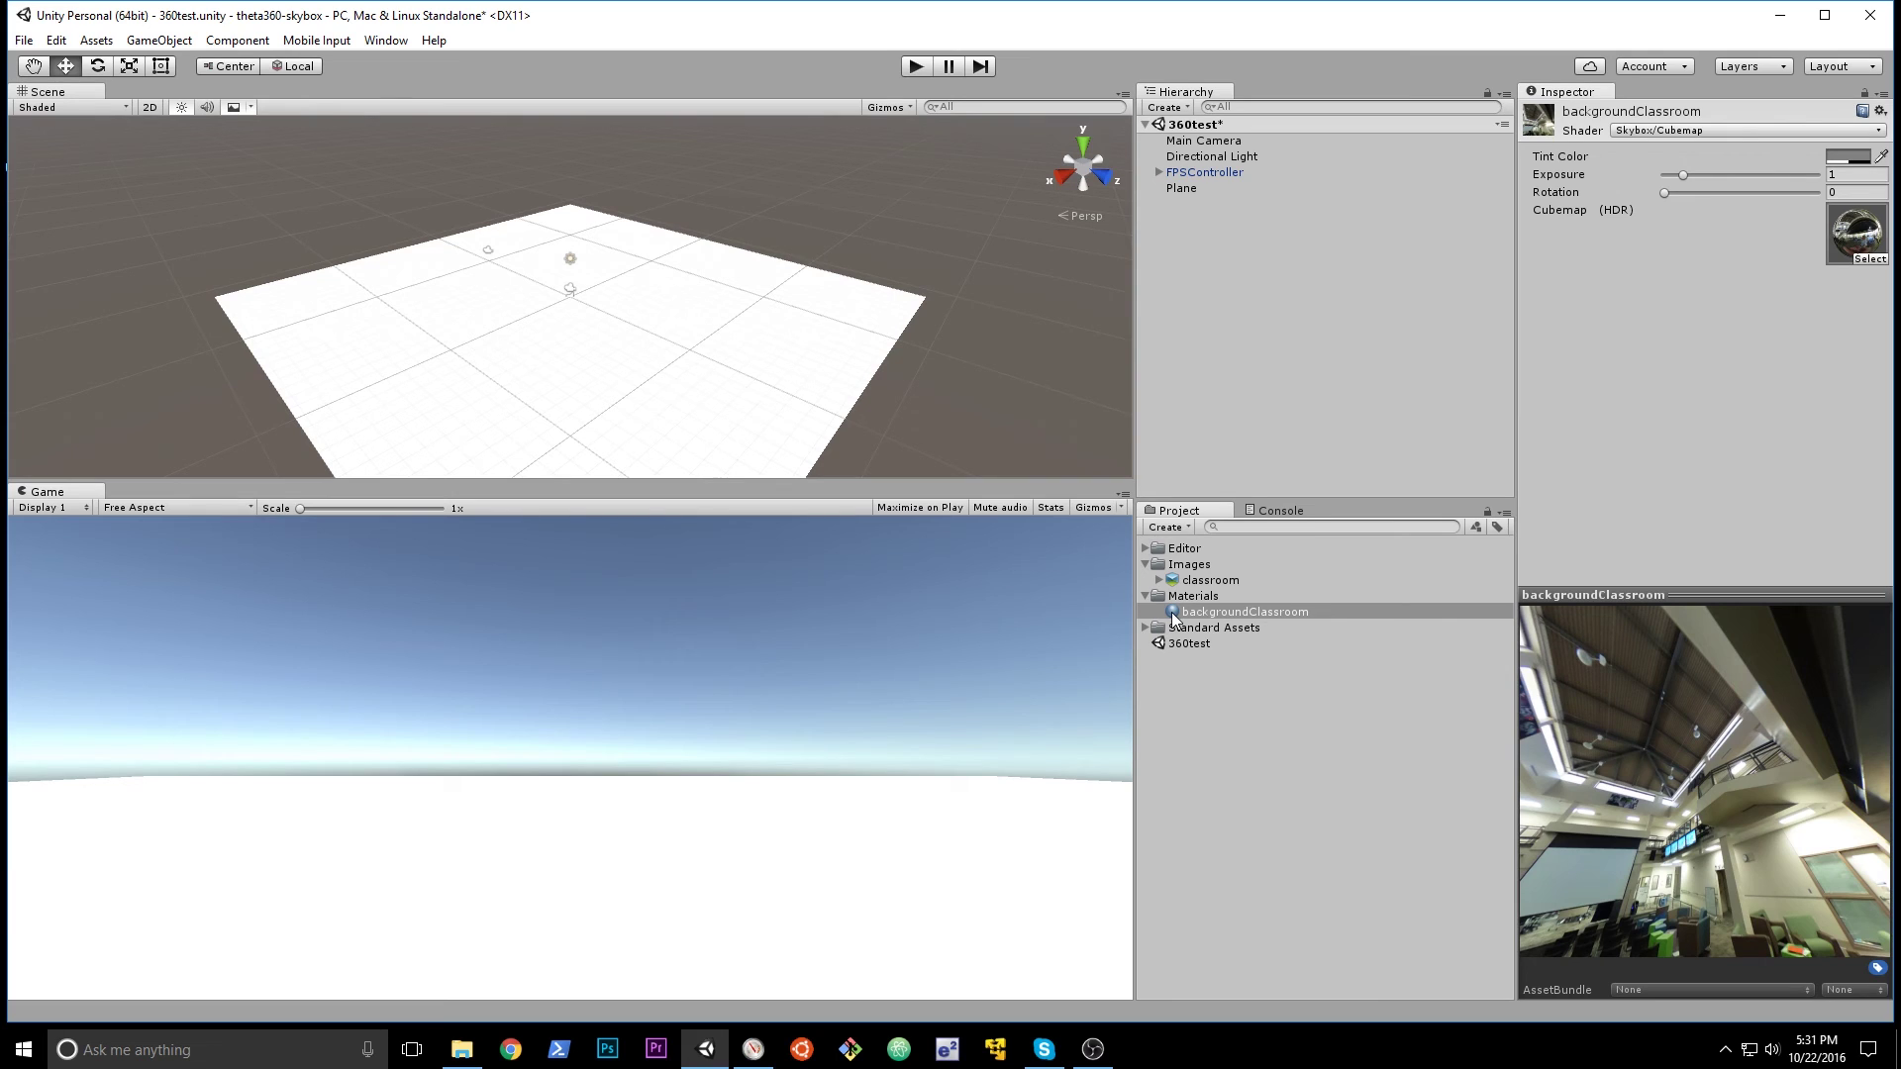
left_click_drag(1173, 613, 1061, 447)
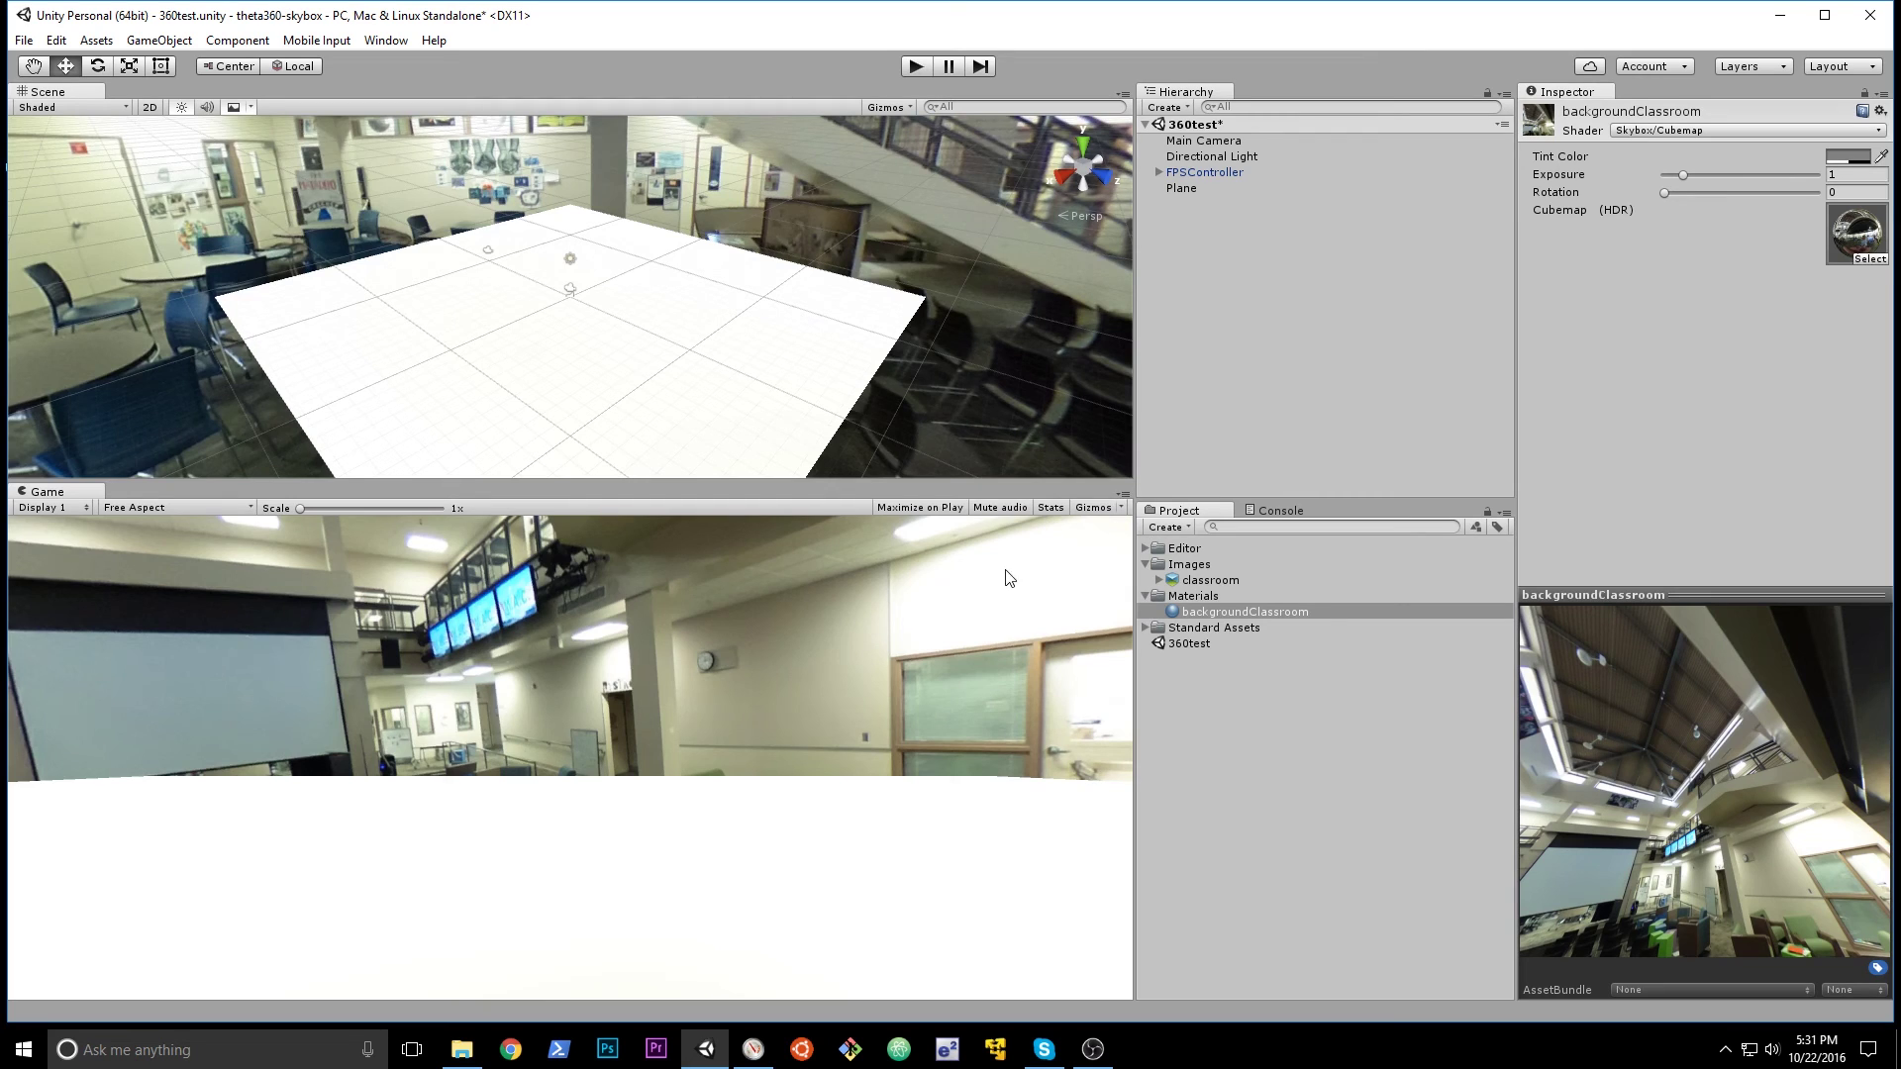
left_click(915, 70)
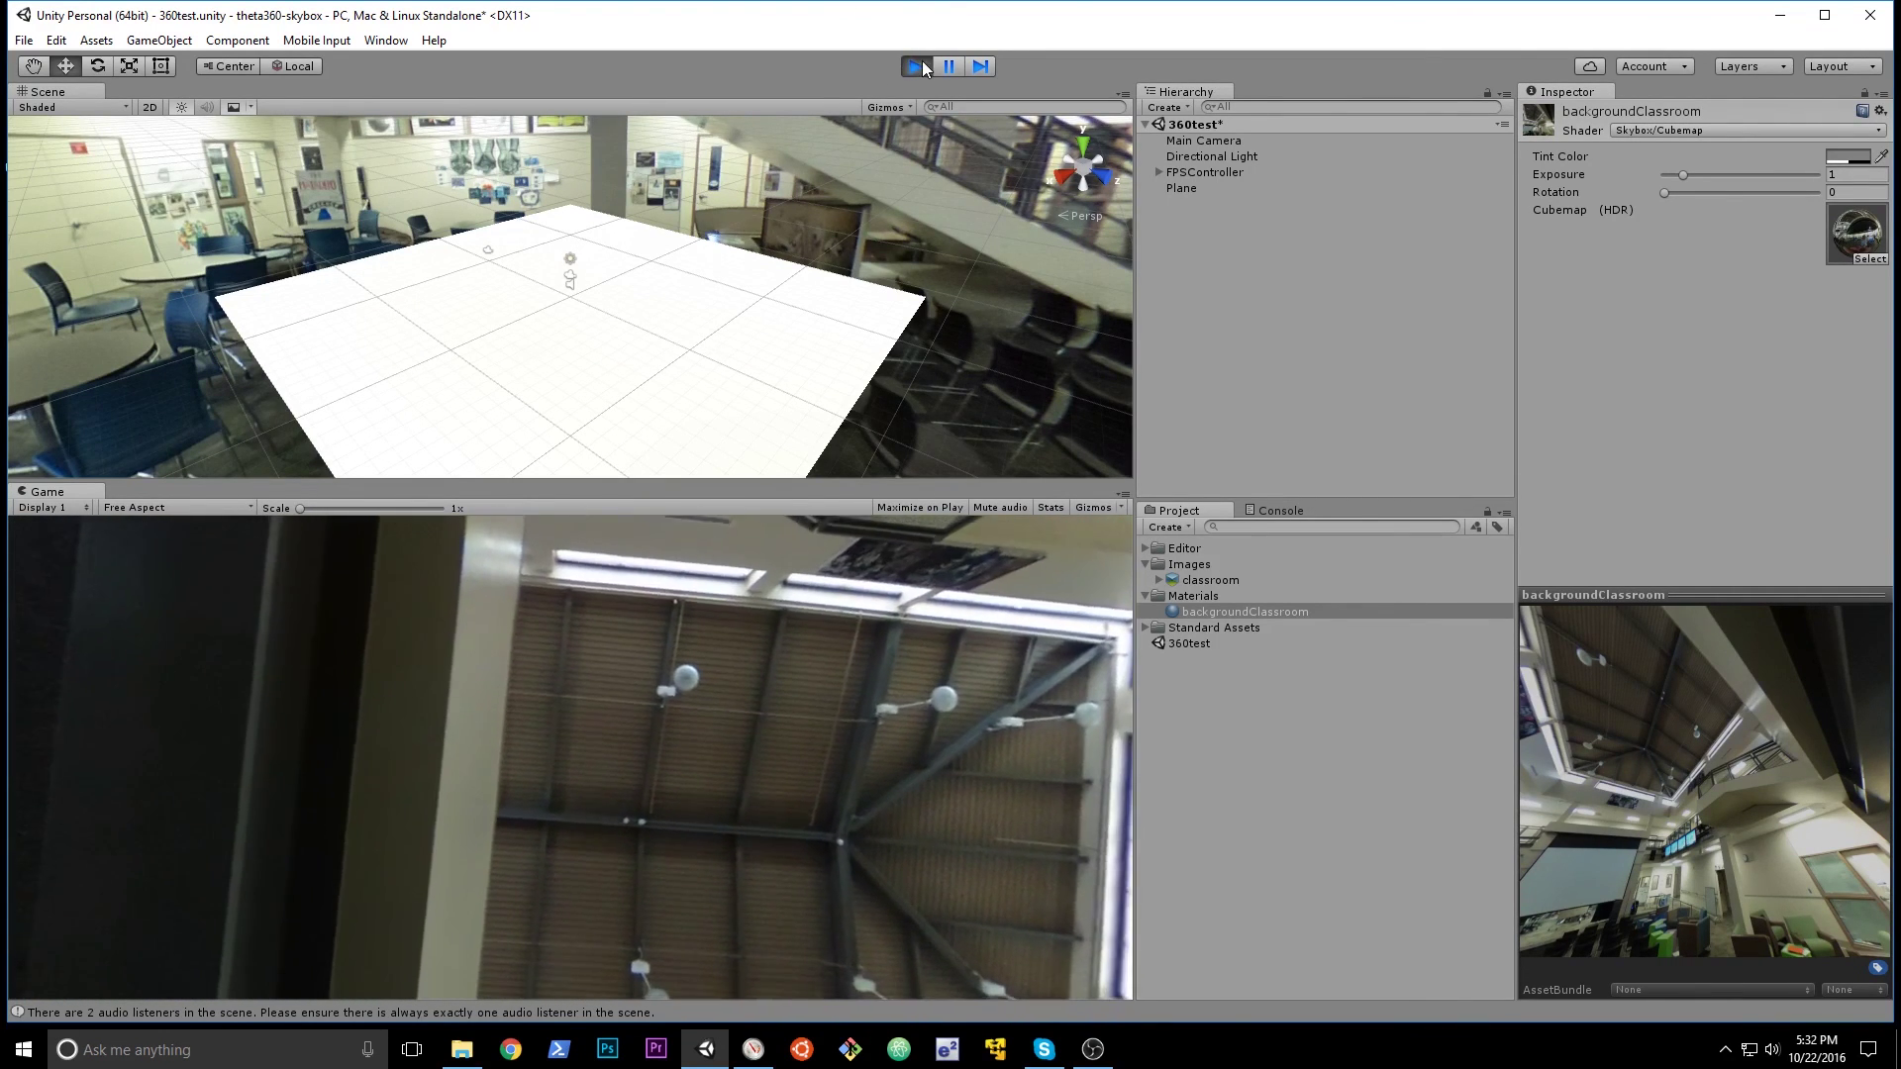
key("Escape")
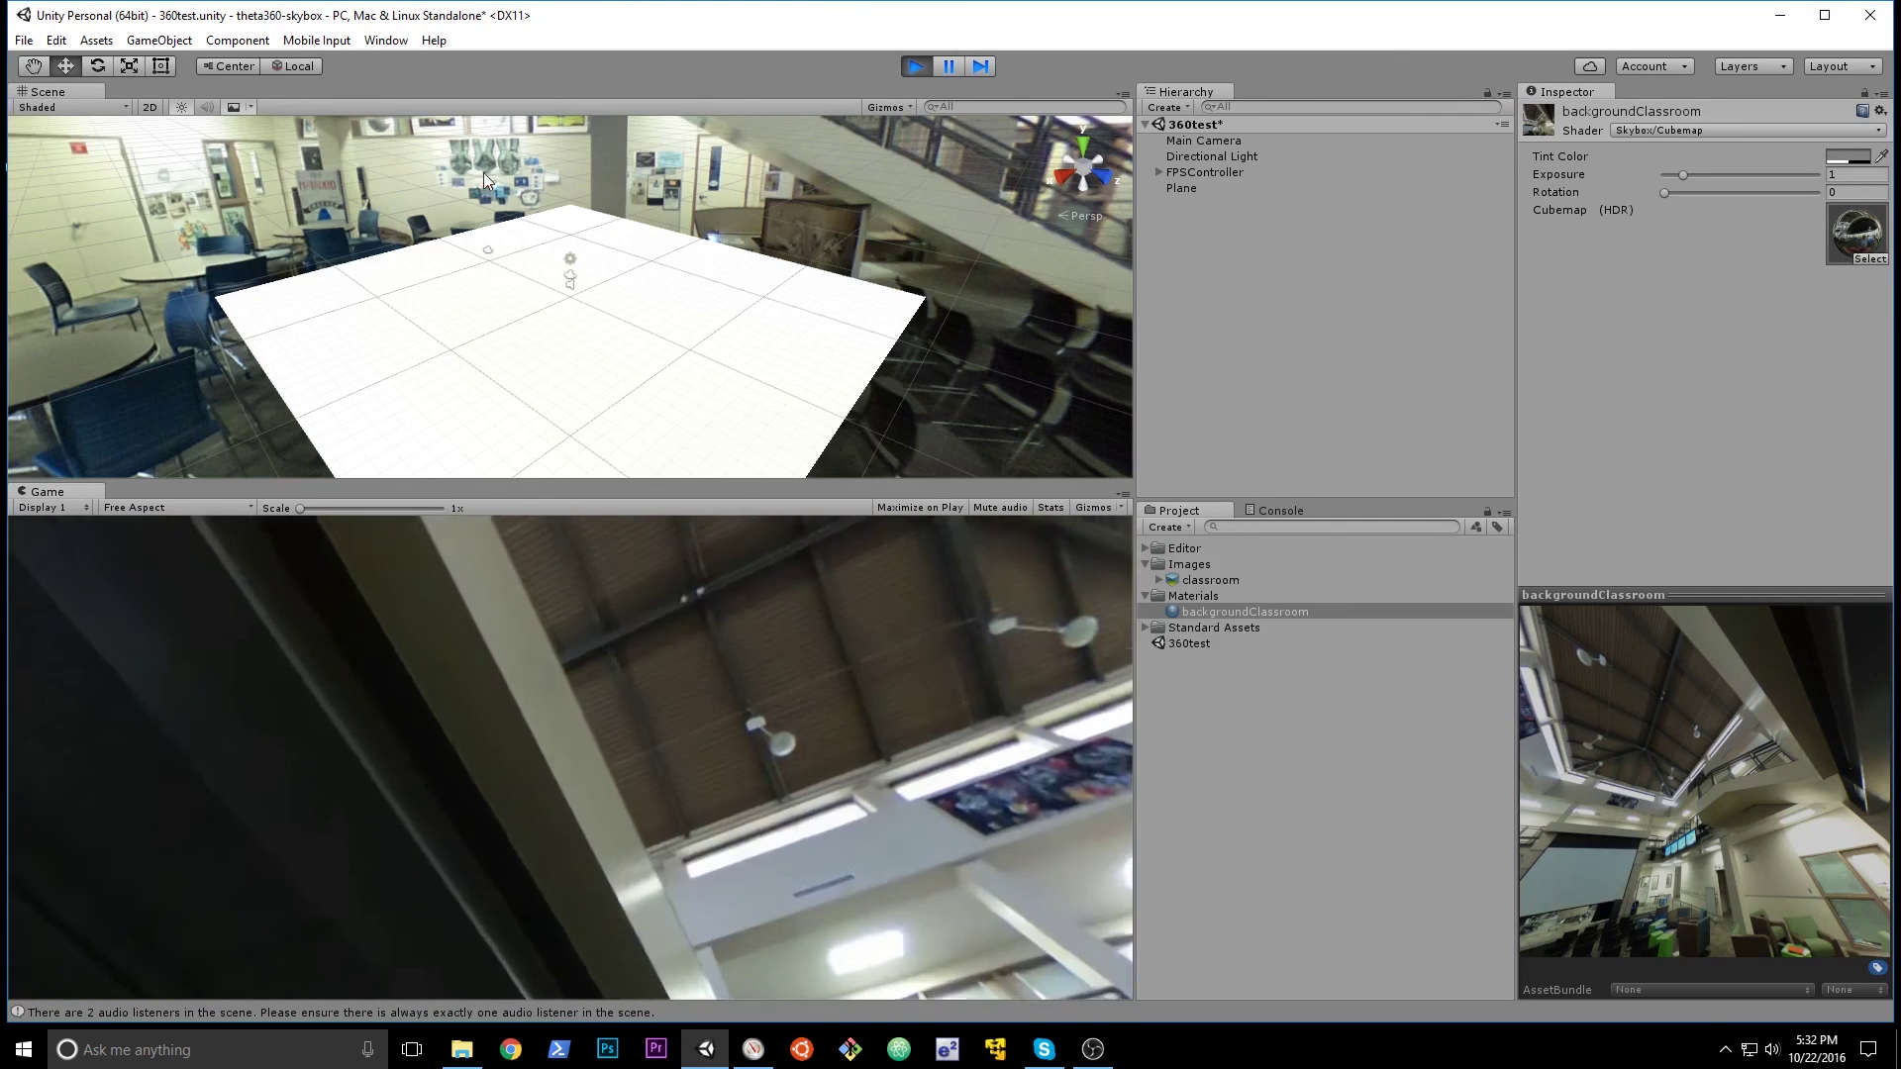
left_click(916, 65)
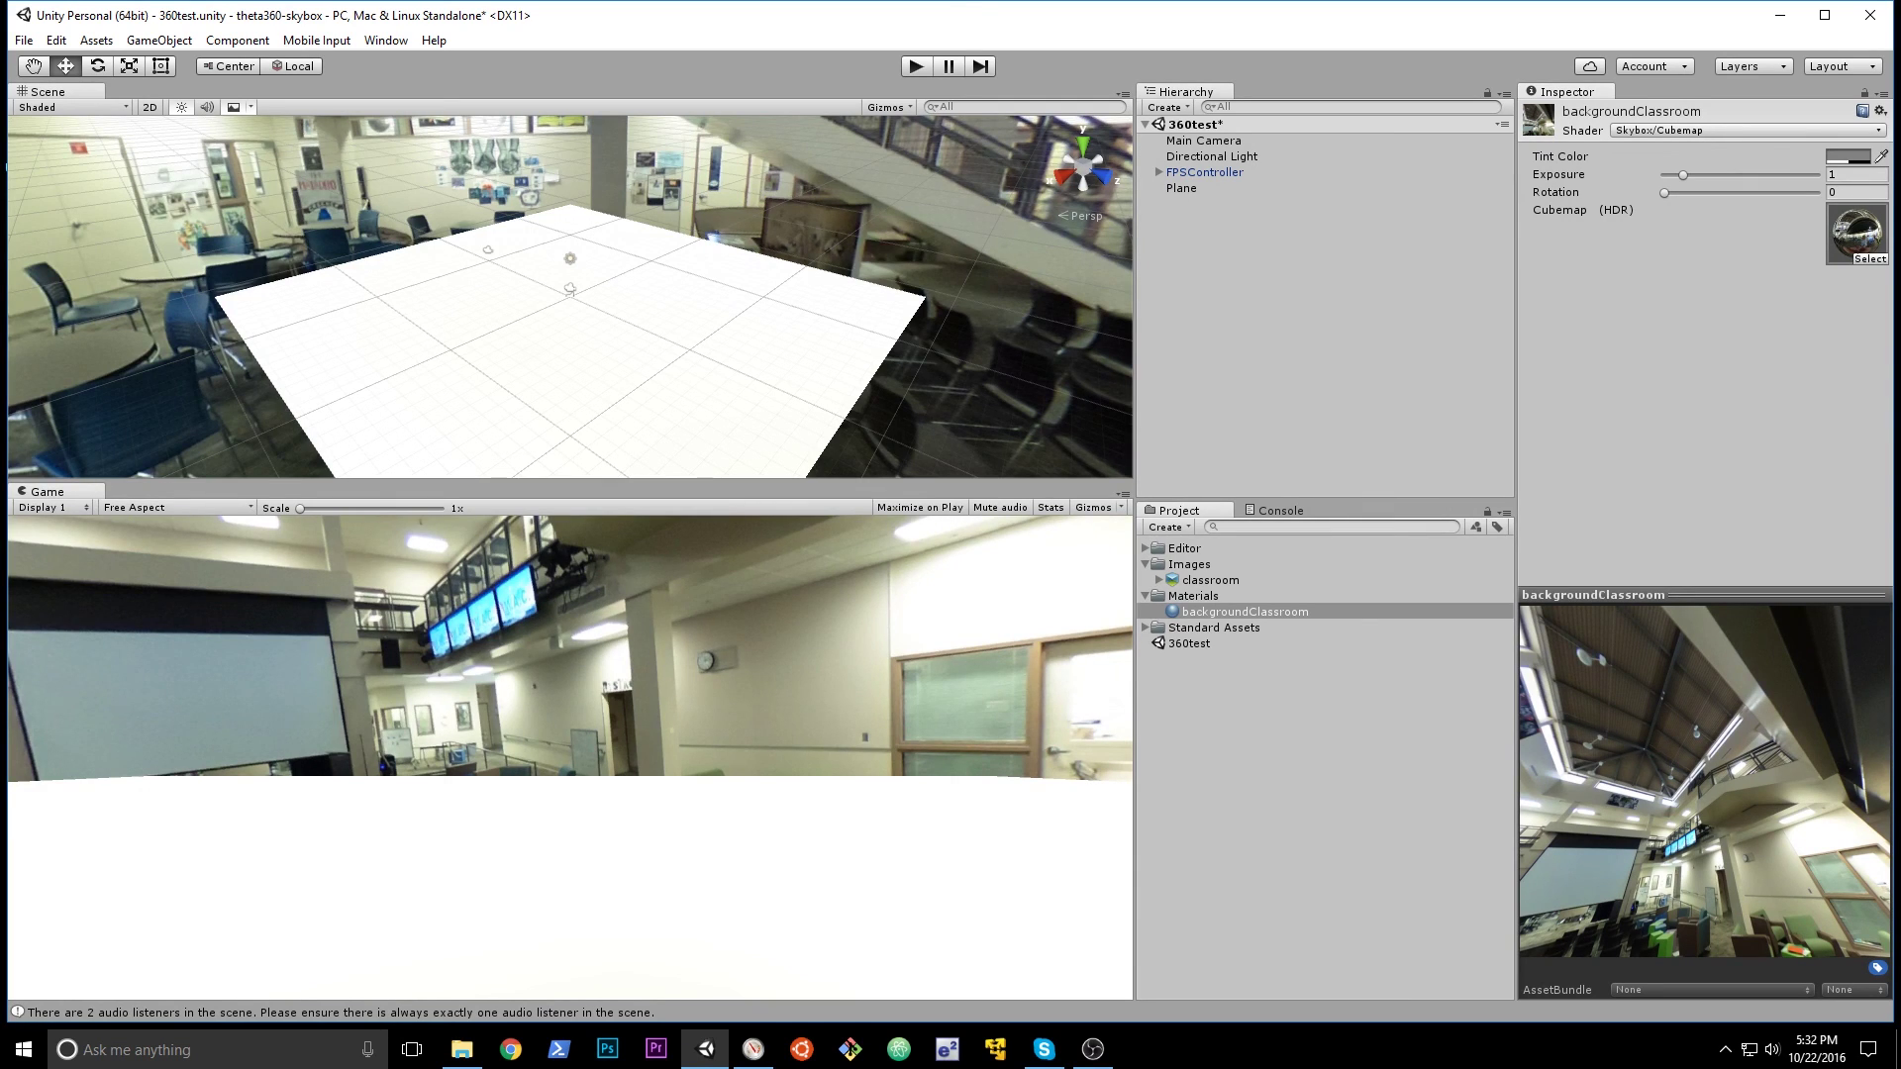
left_click(239, 45)
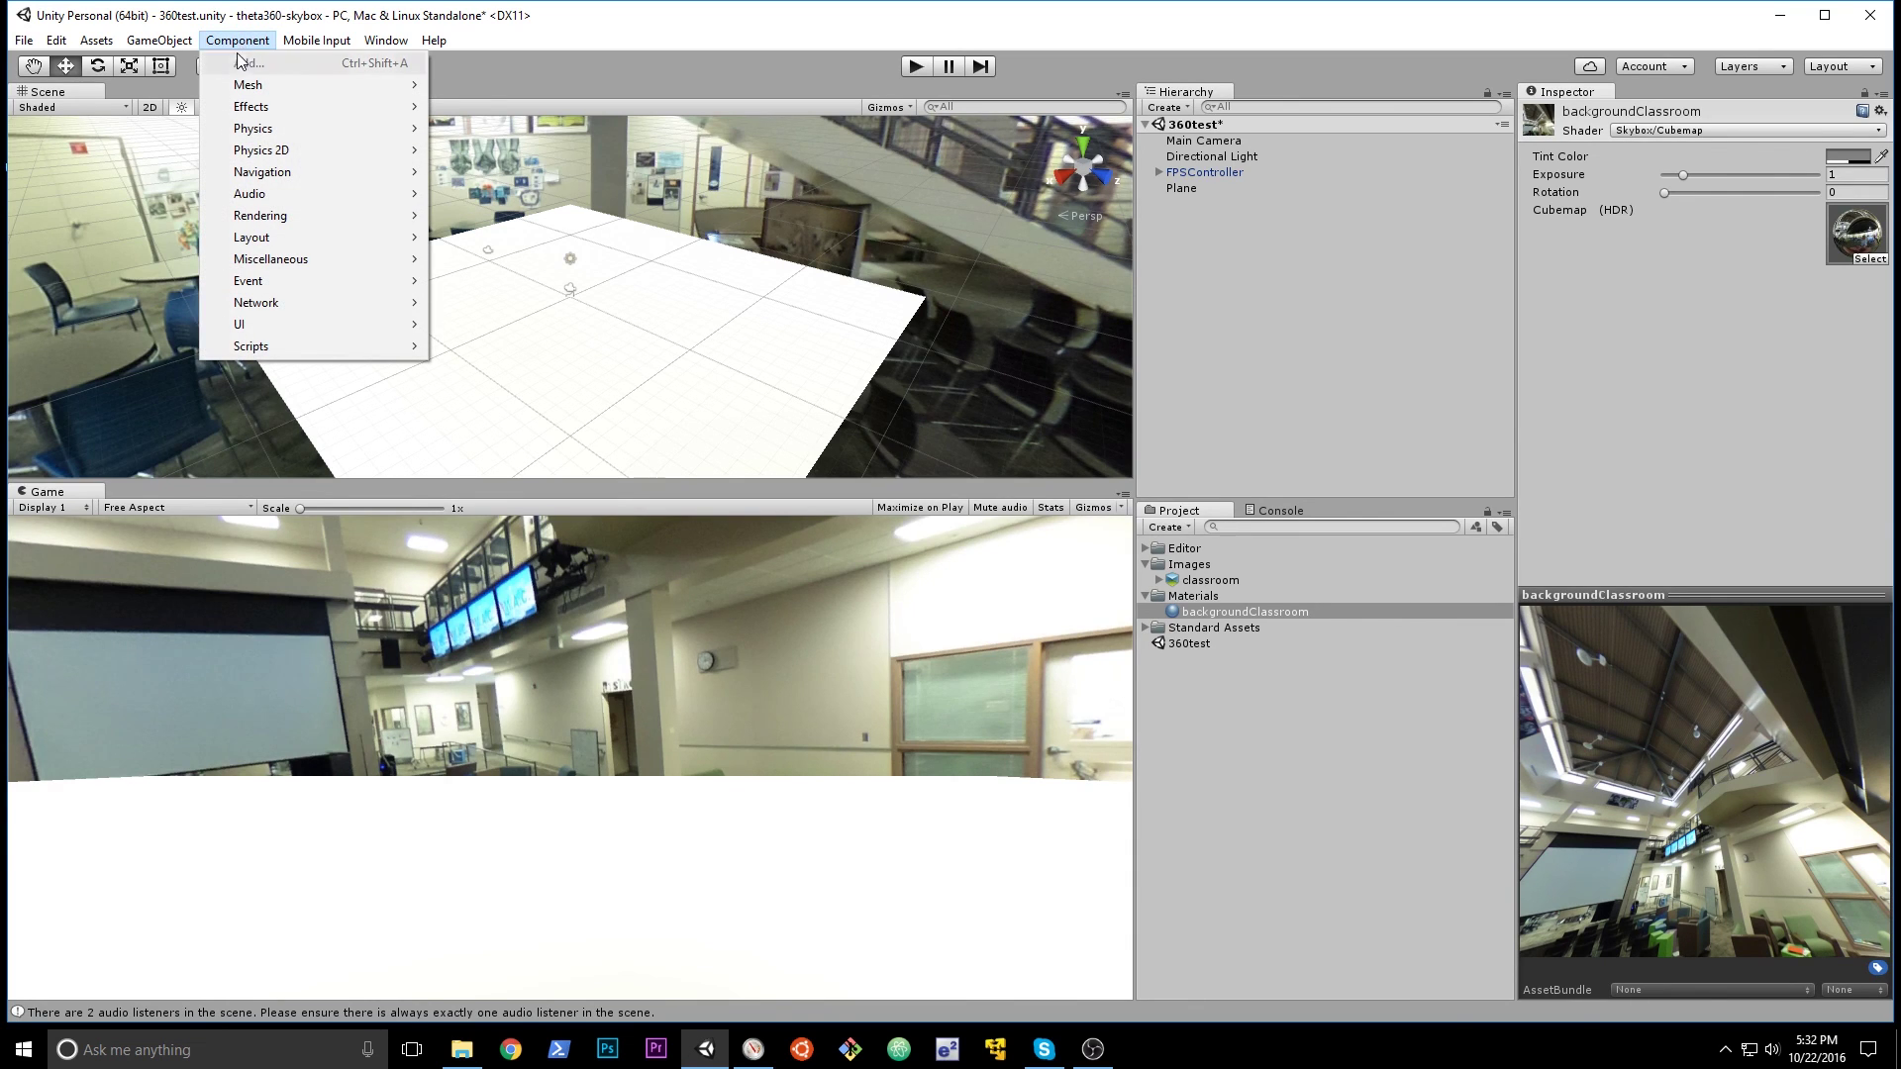
Add a Cube at the scene origin from GameObject > 3D Object > Cube.
mouse_move(159, 40)
mouse_move(195, 116)
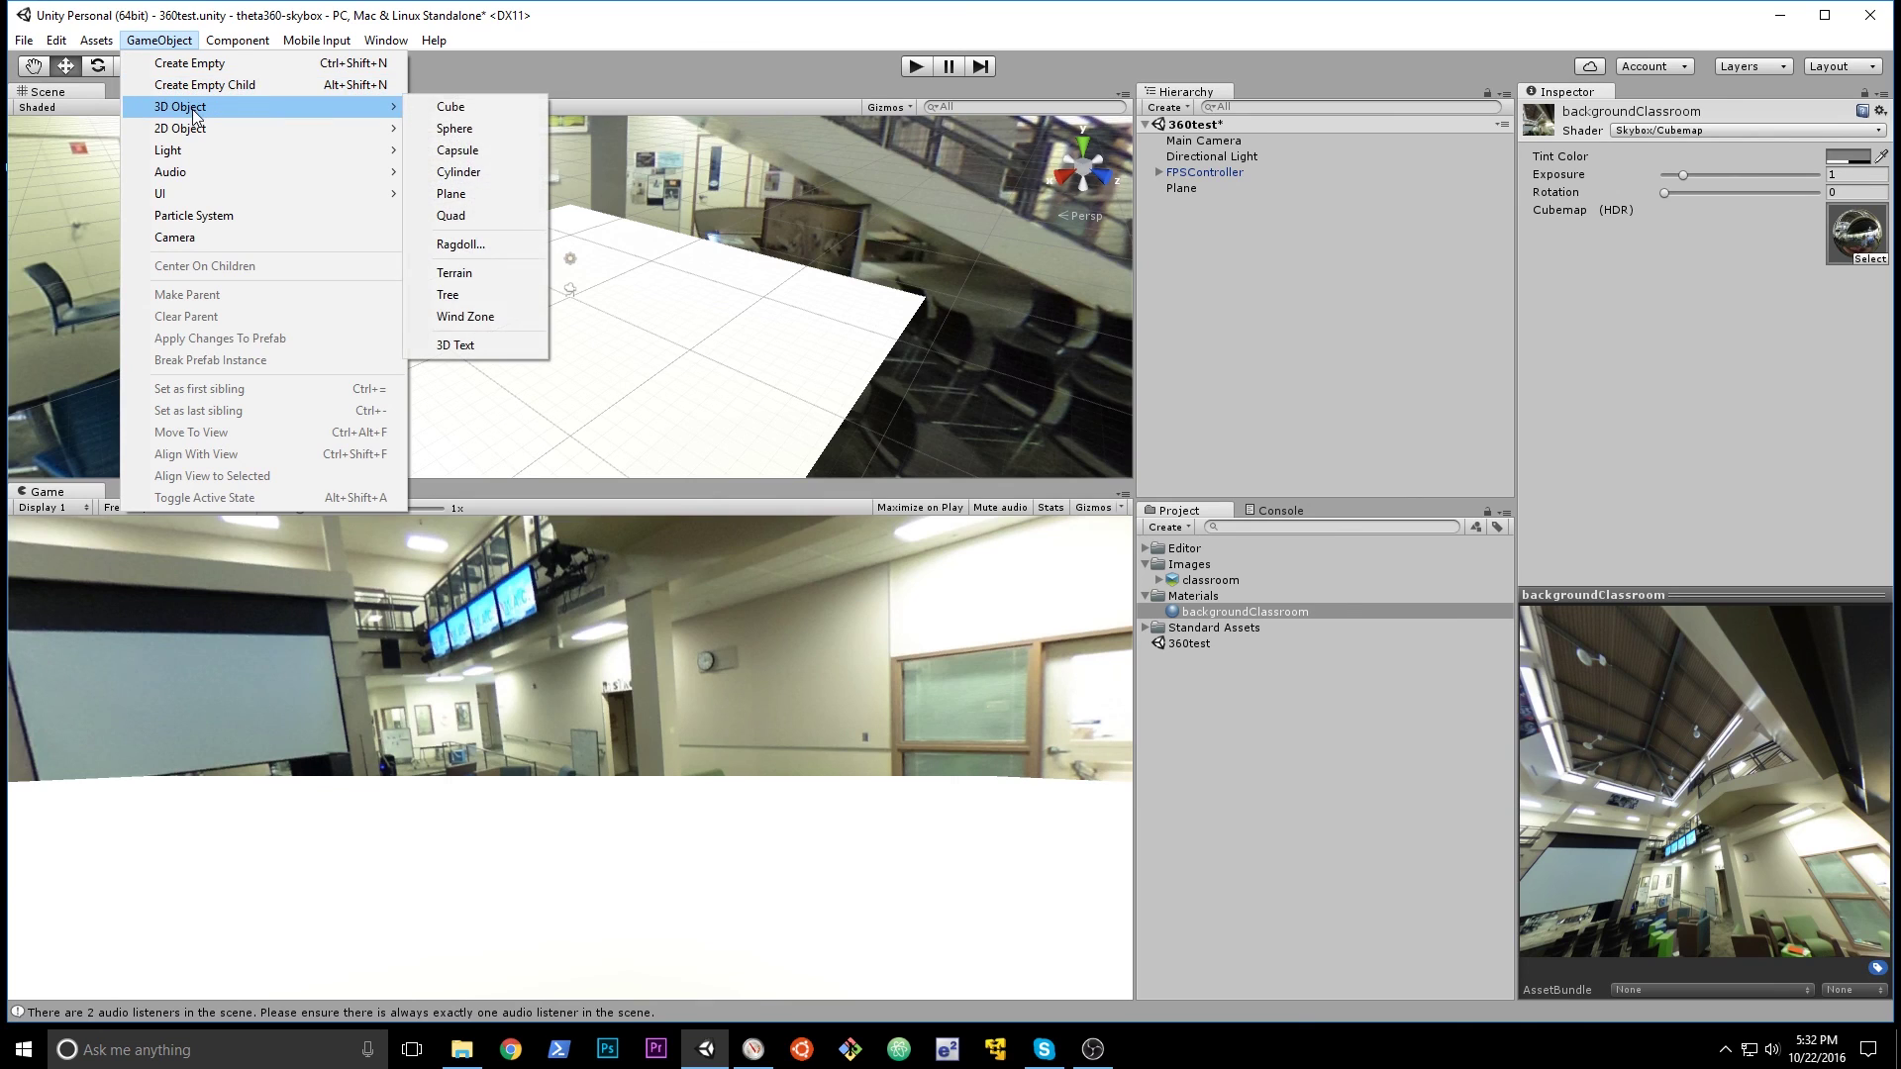
left_click(493, 110)
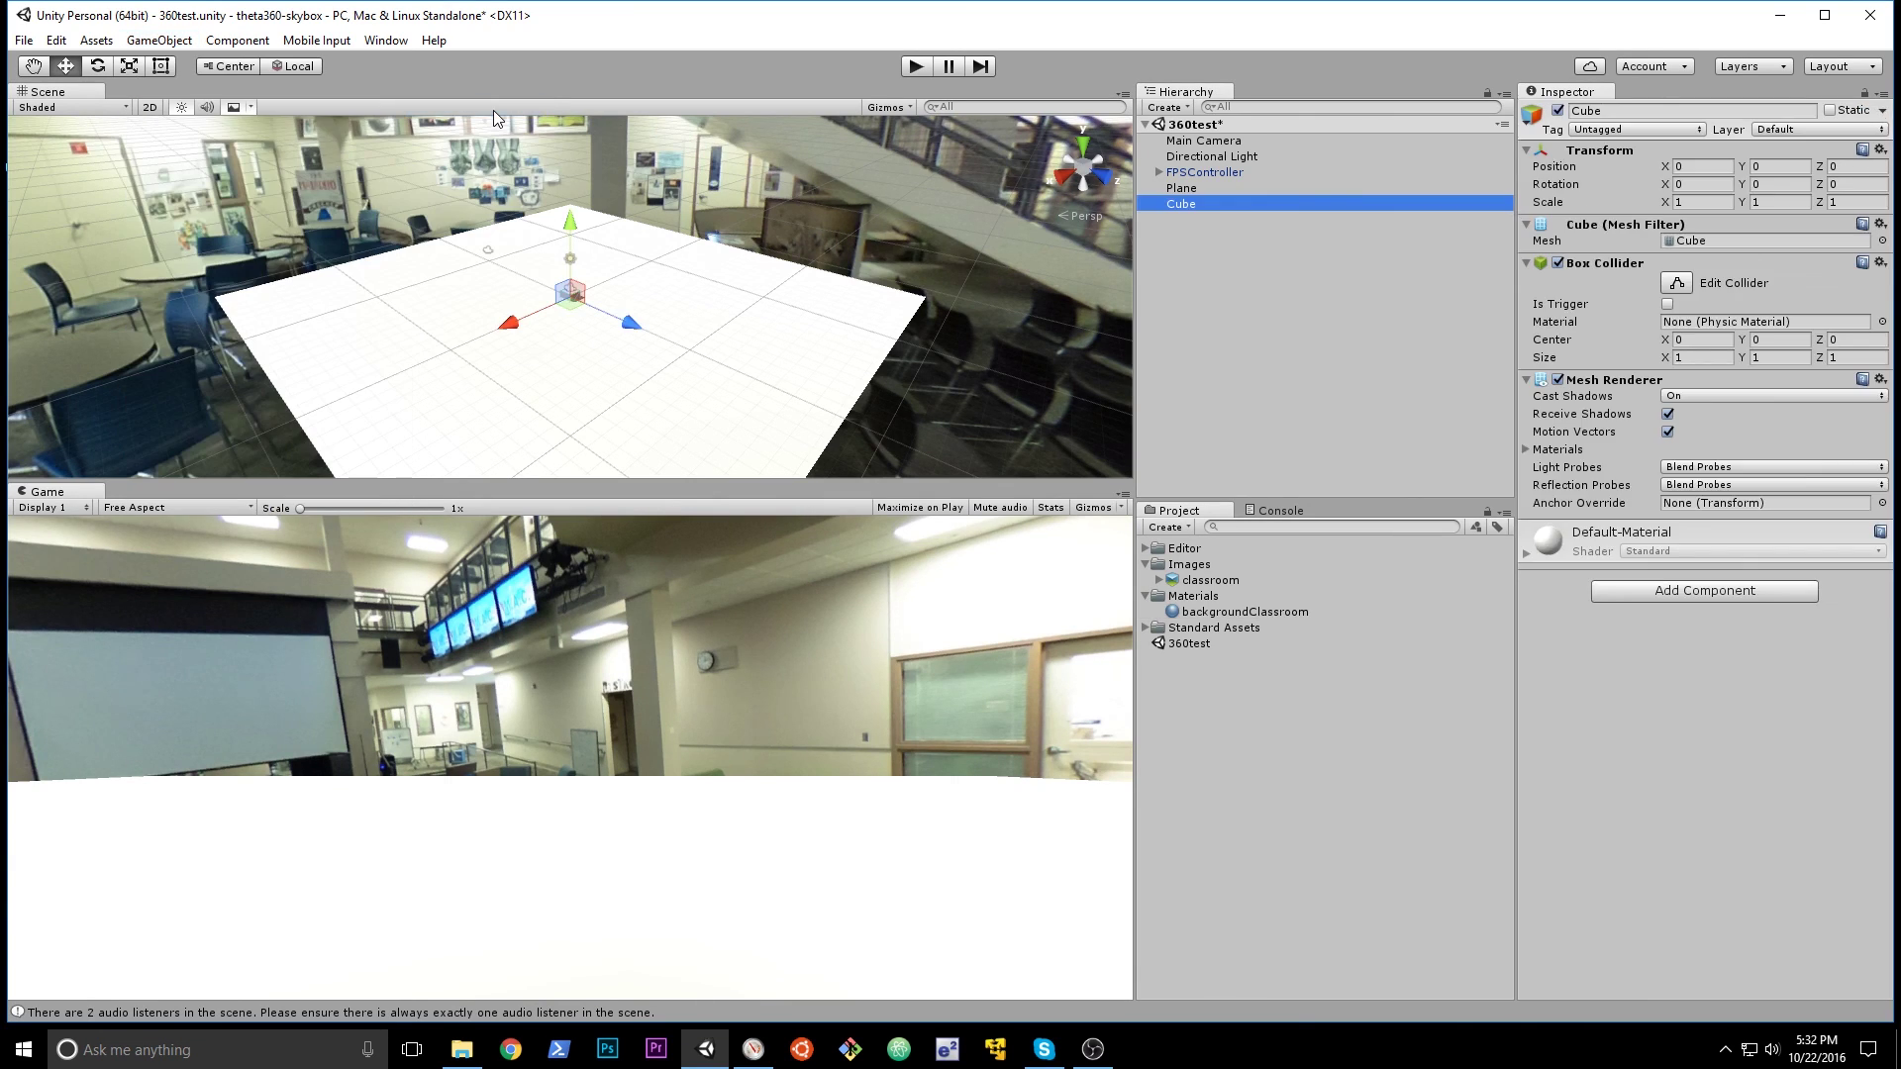
left_click(128, 65)
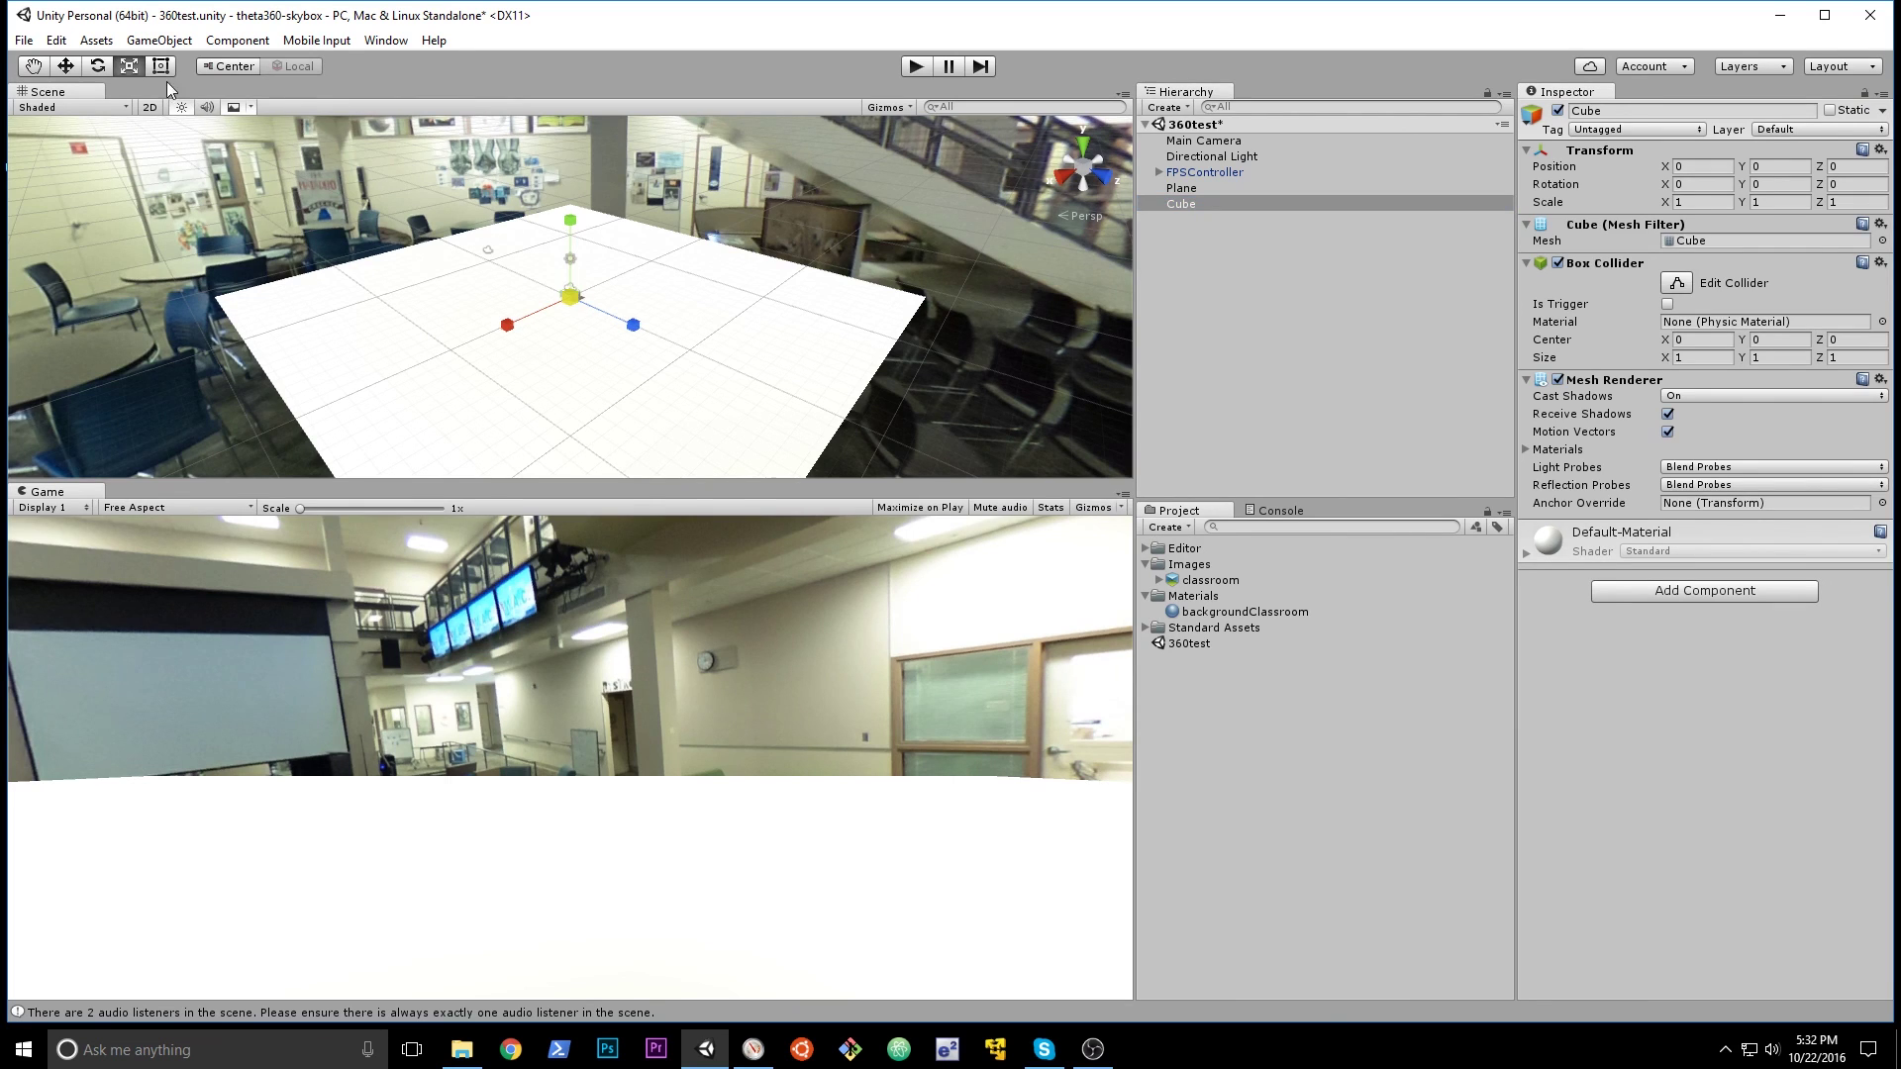